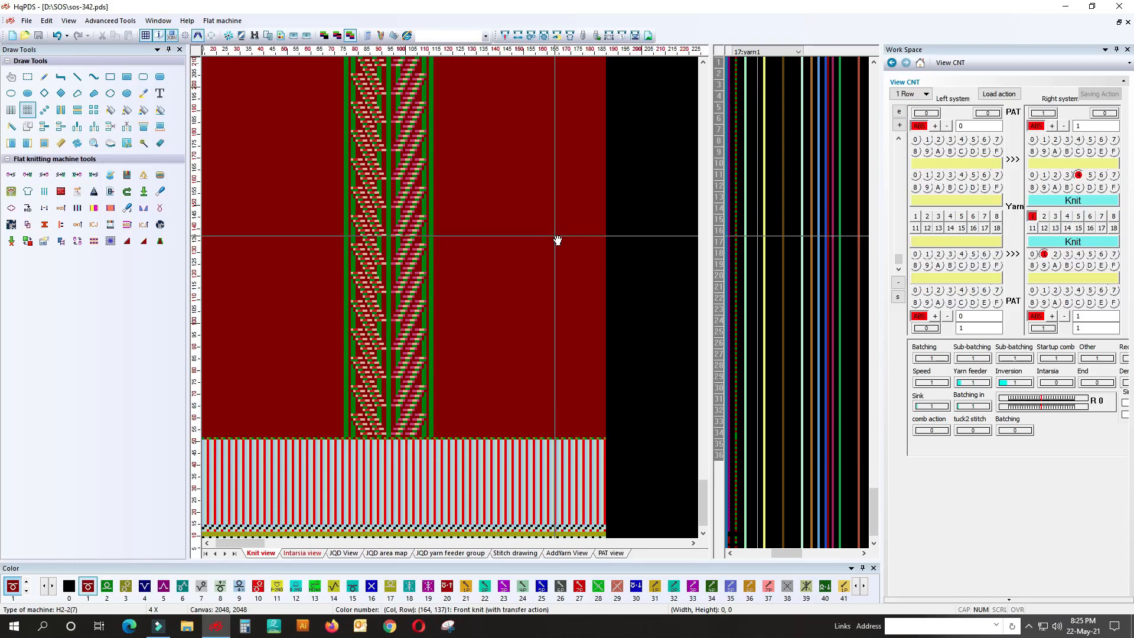
# Examine the cable panel in the knit view and review the Advanced and Intarsia compilation options.
pyautogui.moveTo(468, 349); pyautogui.dragTo(484, 326)
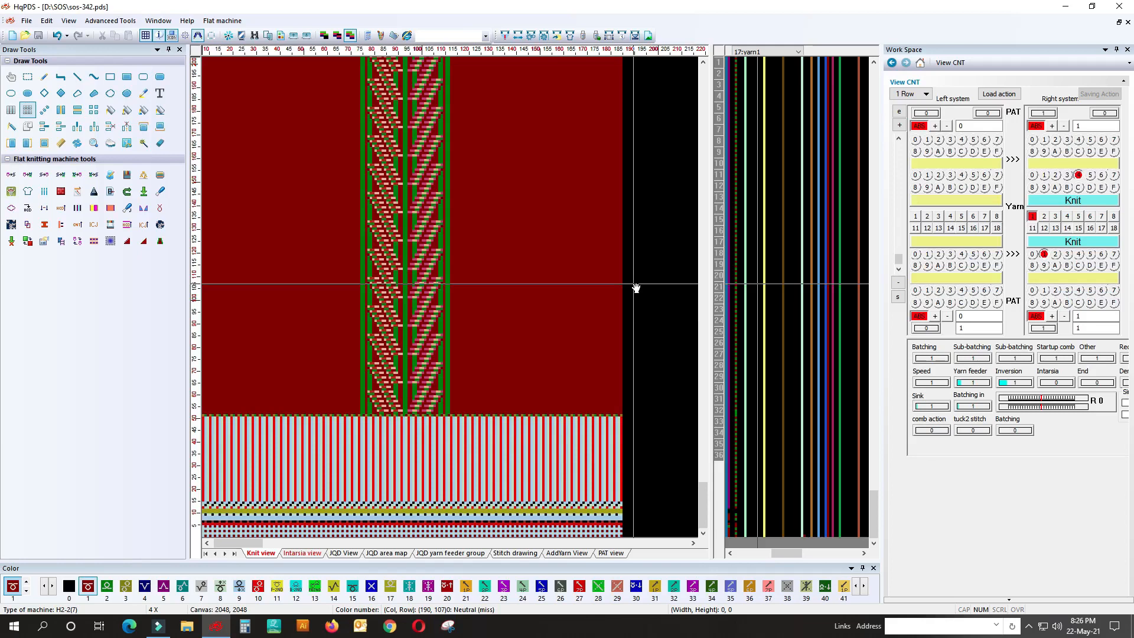
pyautogui.scroll(3, 452, 293)
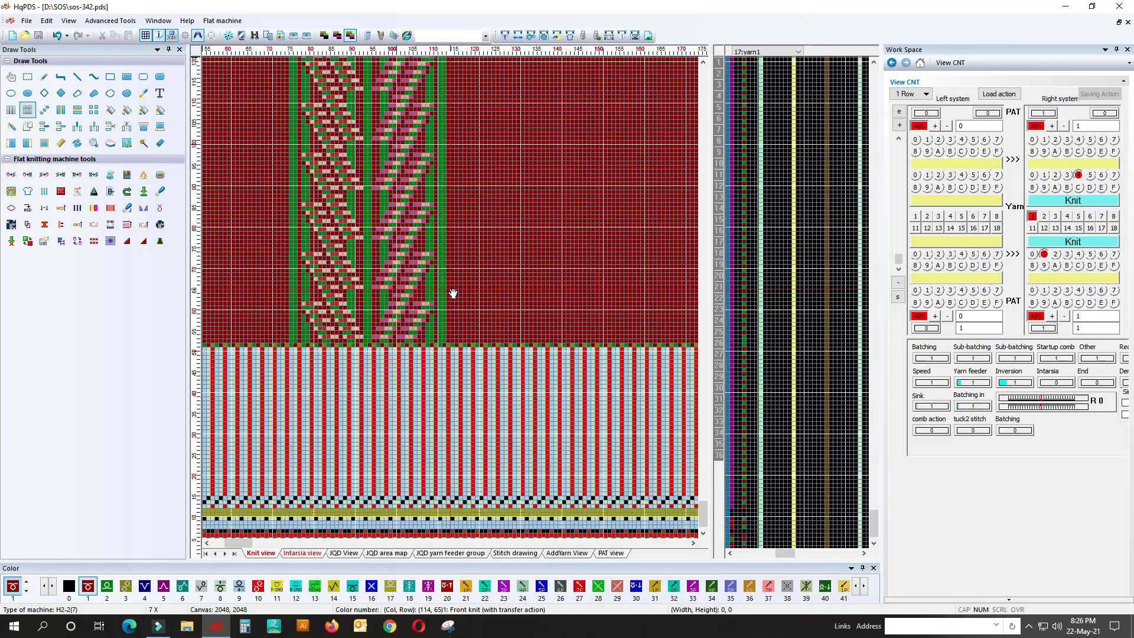
pyautogui.scroll(-5, 453, 294)
pyautogui.scroll(2, 347, 271)
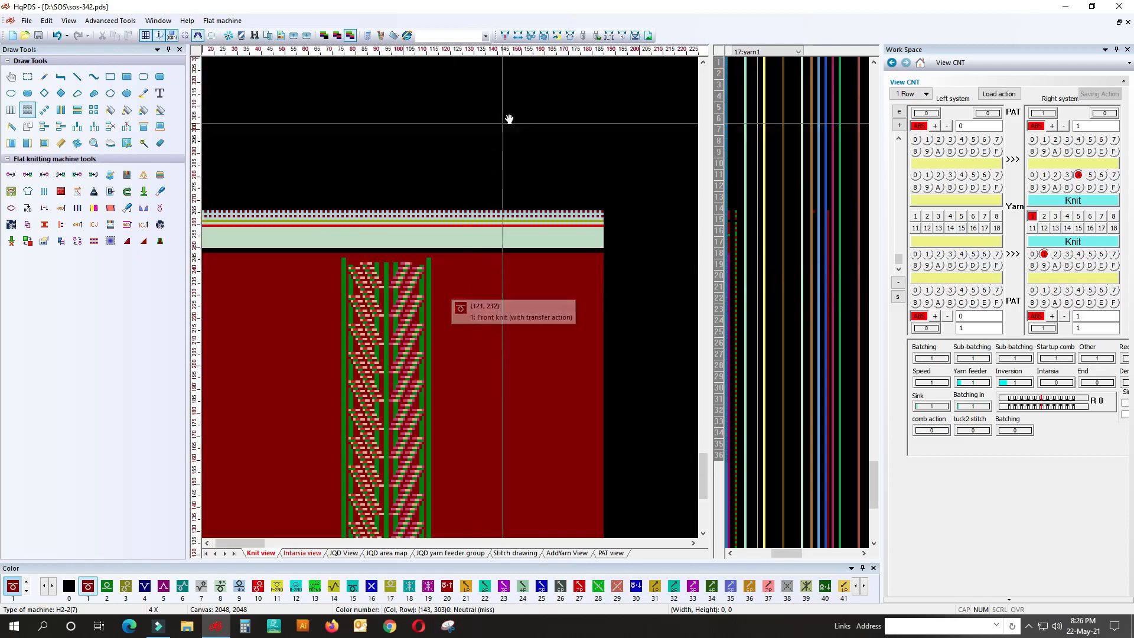
pyautogui.click(505, 35)
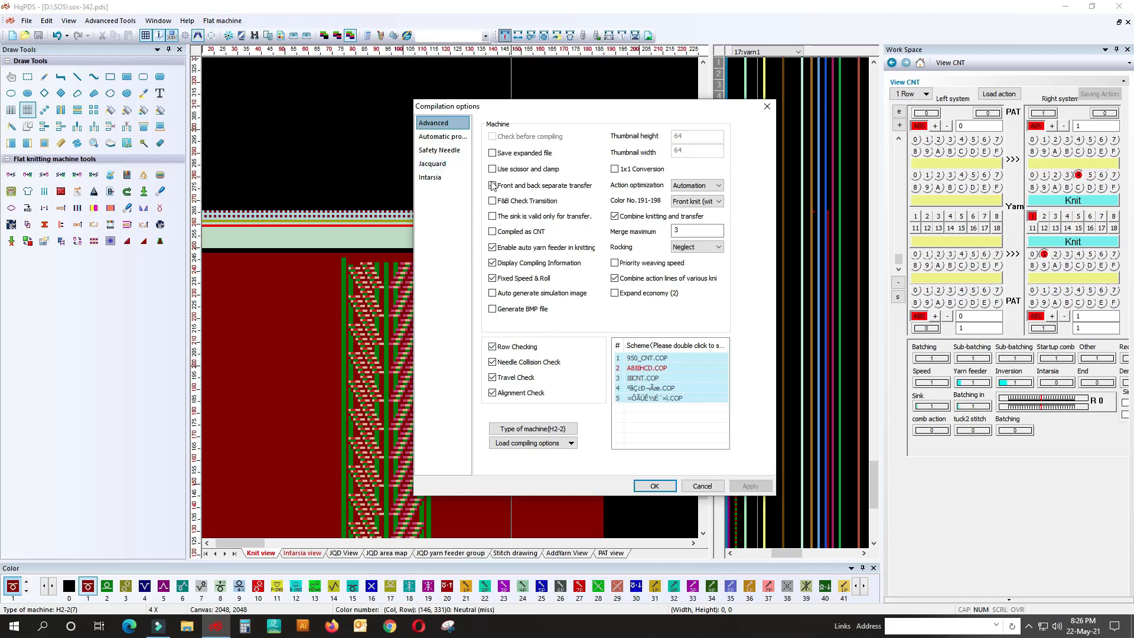
pyautogui.click(767, 106)
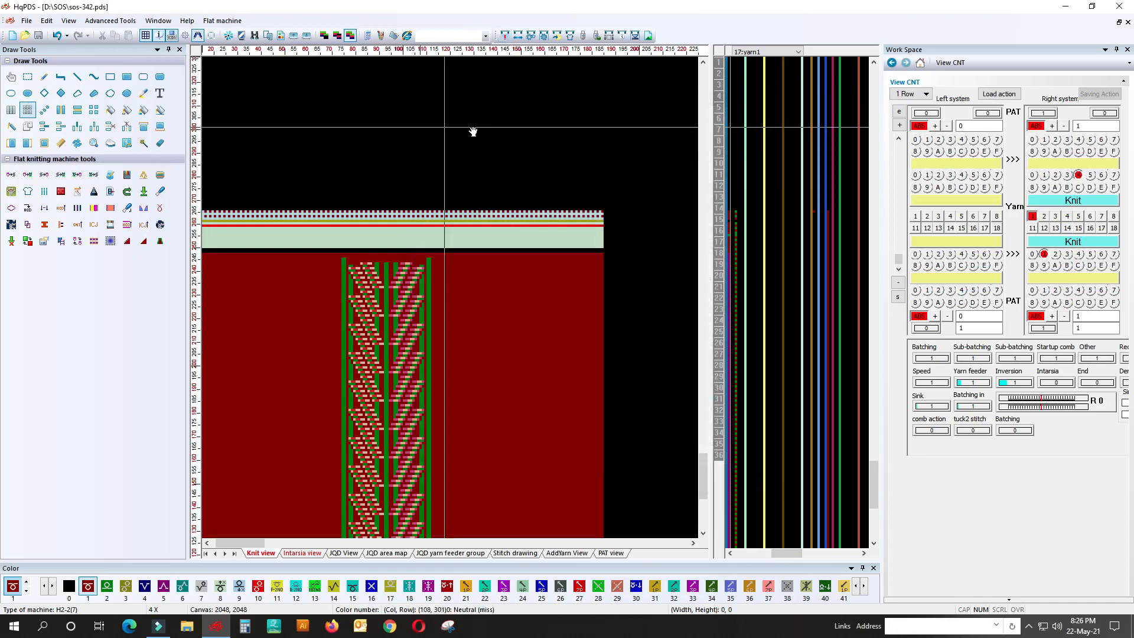
pyautogui.click(505, 36)
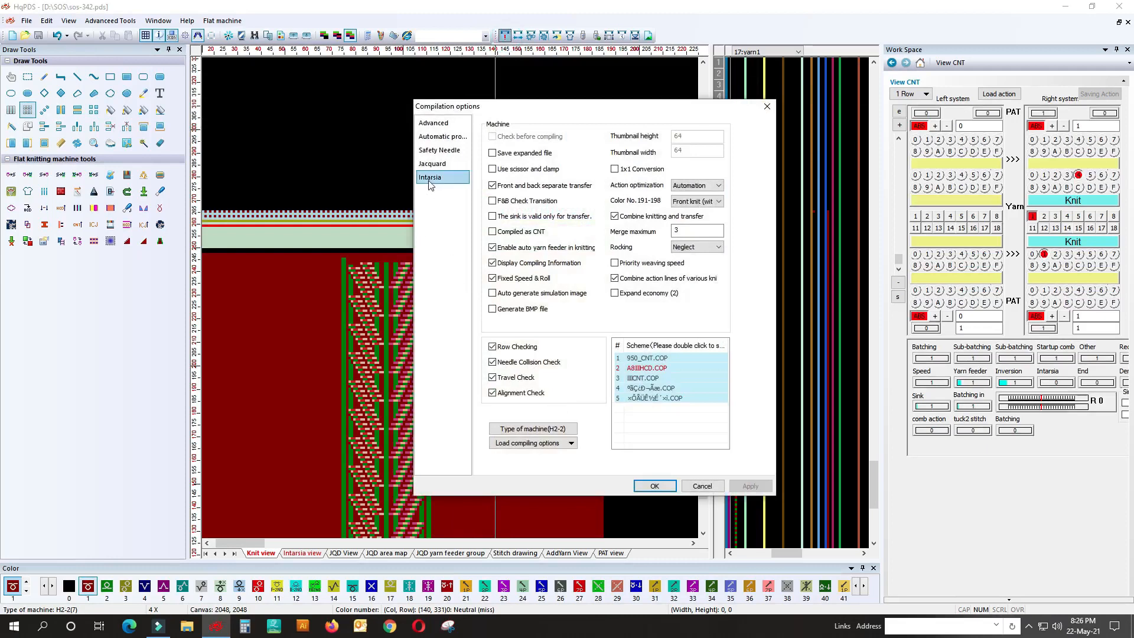
pyautogui.click(431, 178)
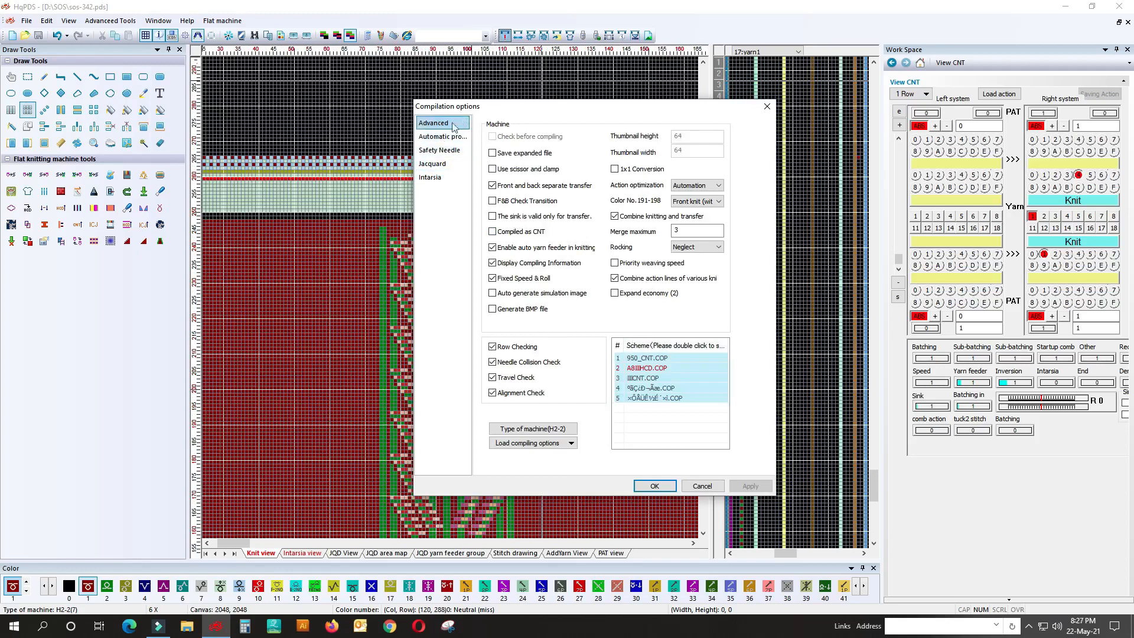
# Review the automatic processing, Safety Needle and Jacquard pages of the compilation options and close the dialog.
pyautogui.click(438, 152)
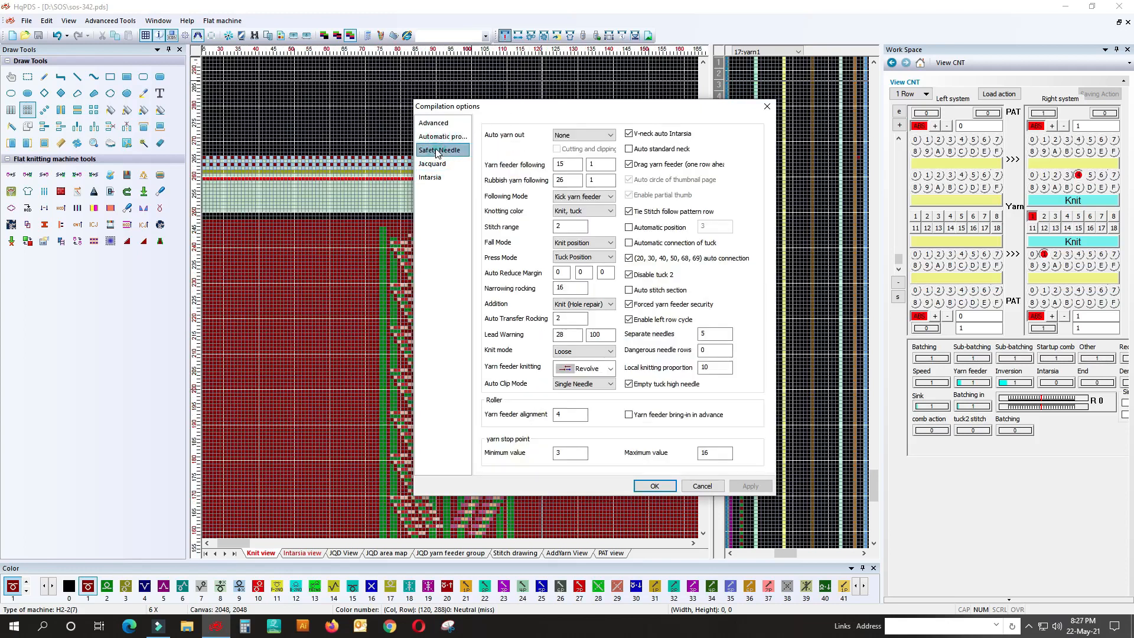
pyautogui.click(434, 165)
pyautogui.click(431, 177)
pyautogui.click(432, 164)
pyautogui.click(438, 150)
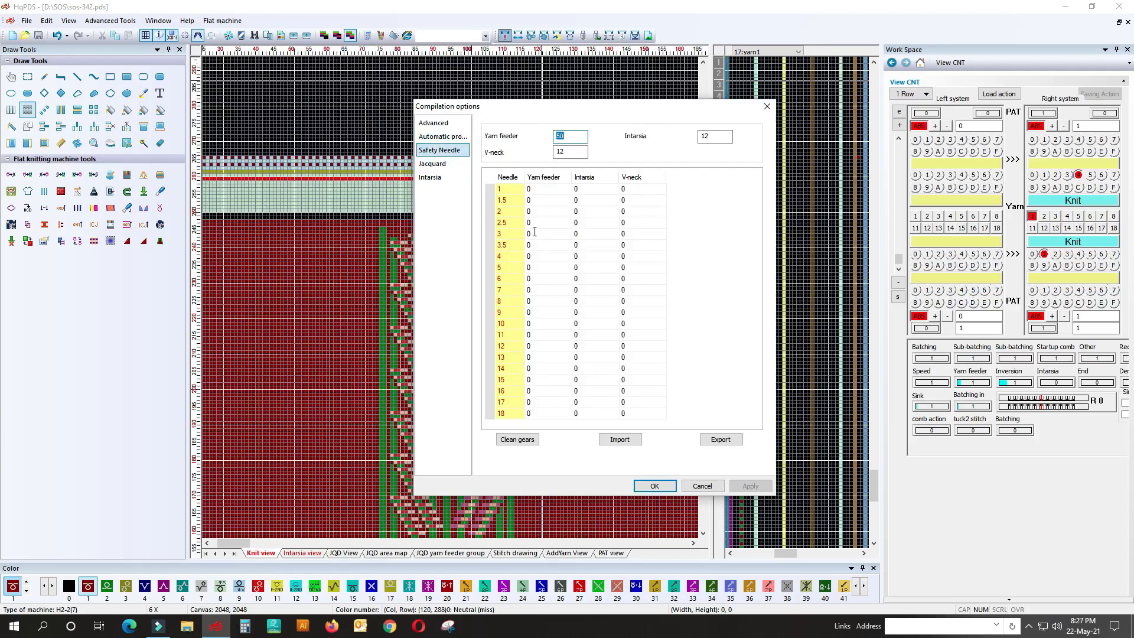
pyautogui.click(437, 165)
pyautogui.click(436, 124)
pyautogui.click(444, 139)
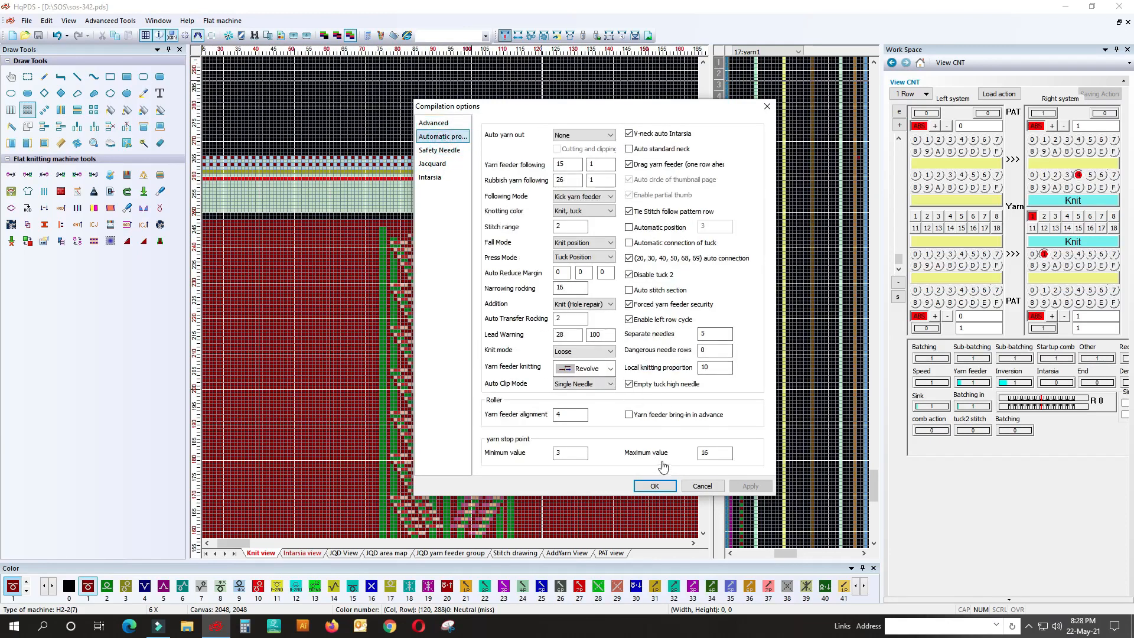
pyautogui.click(438, 150)
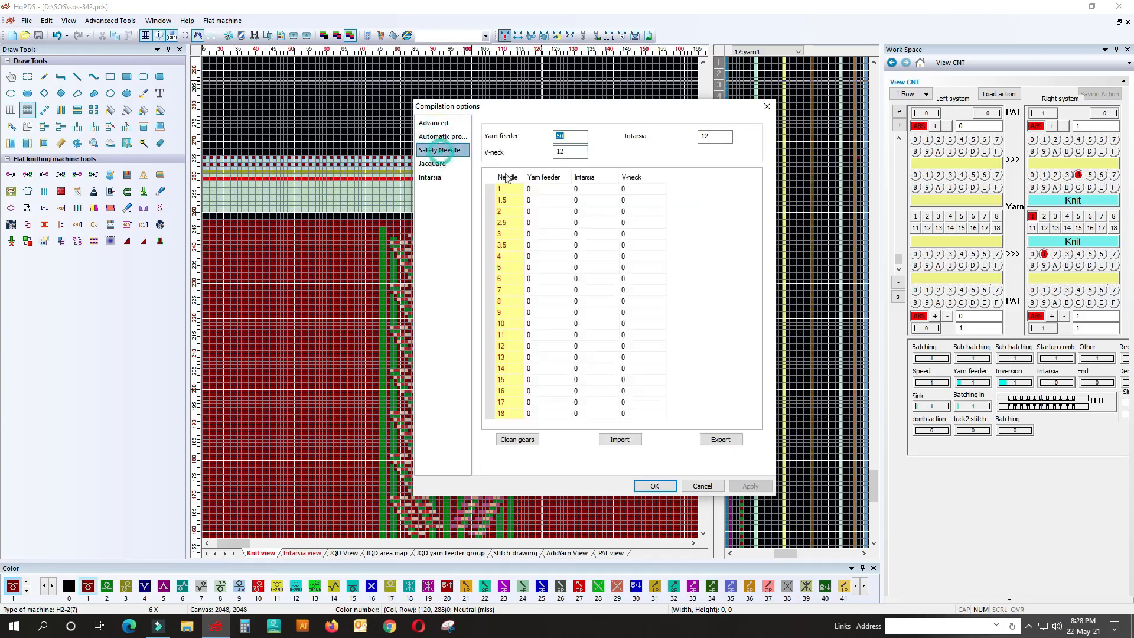
pyautogui.click(436, 163)
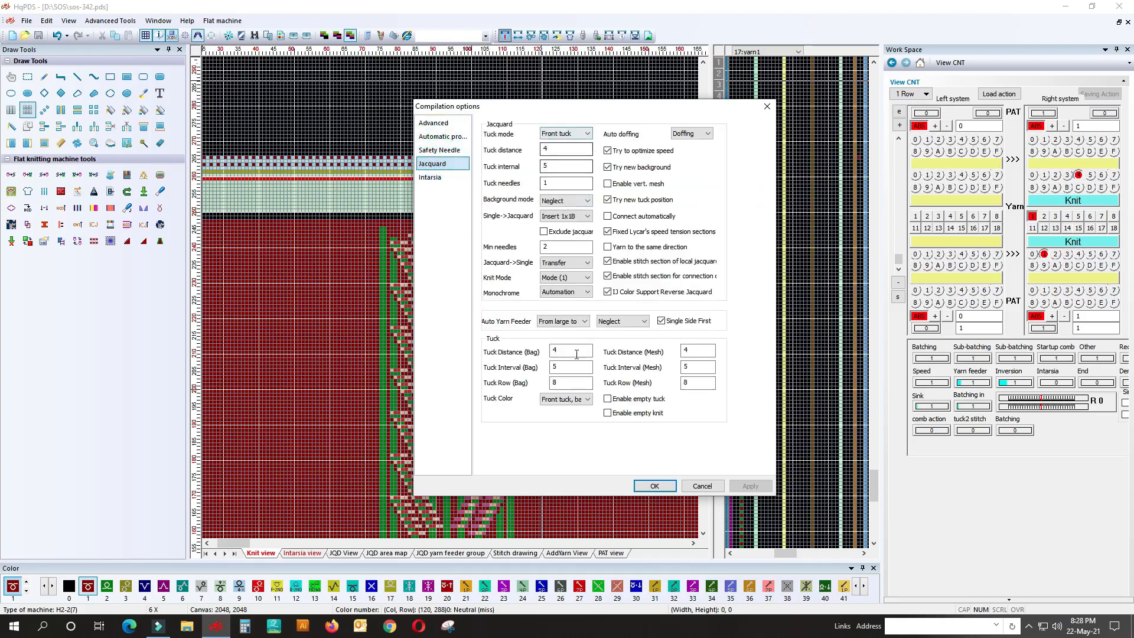
pyautogui.click(444, 197)
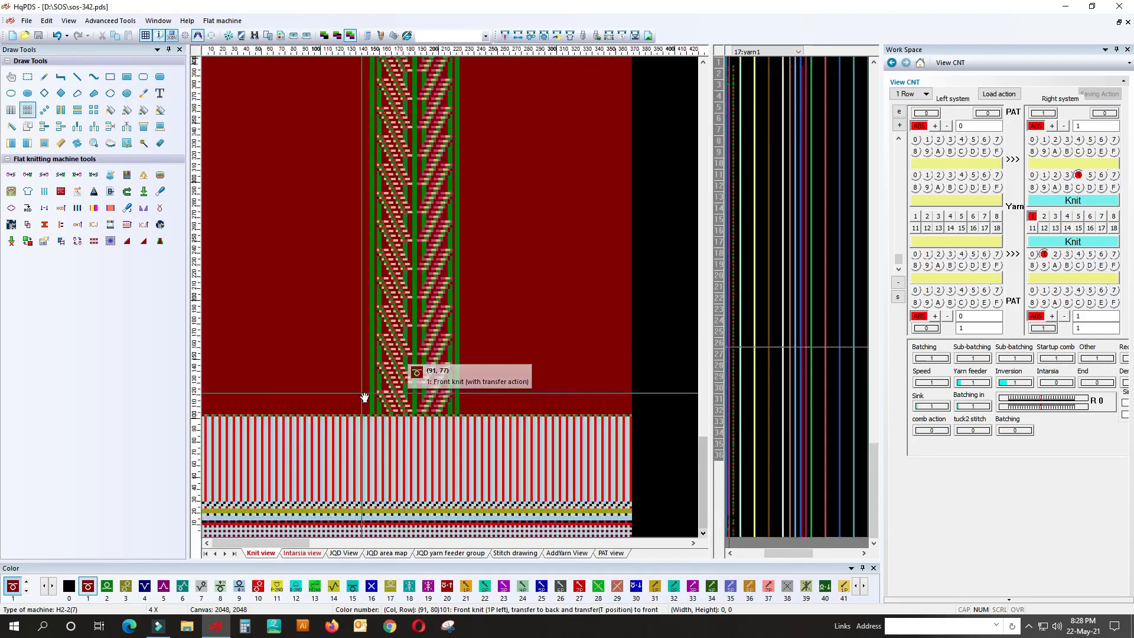
# Examine the purple, olive and green colour blocks in the Intarsia view, marking a small area in each.
pyautogui.scroll(-2, 341, 329)
pyautogui.scroll(2, 387, 409)
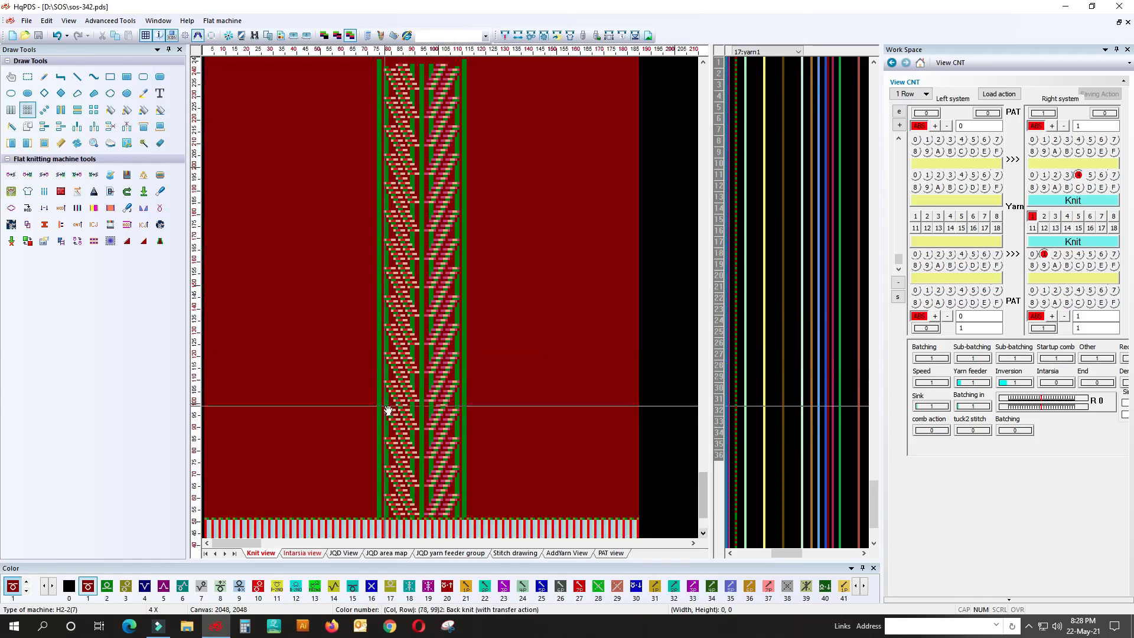
pyautogui.scroll(-1, 313, 417)
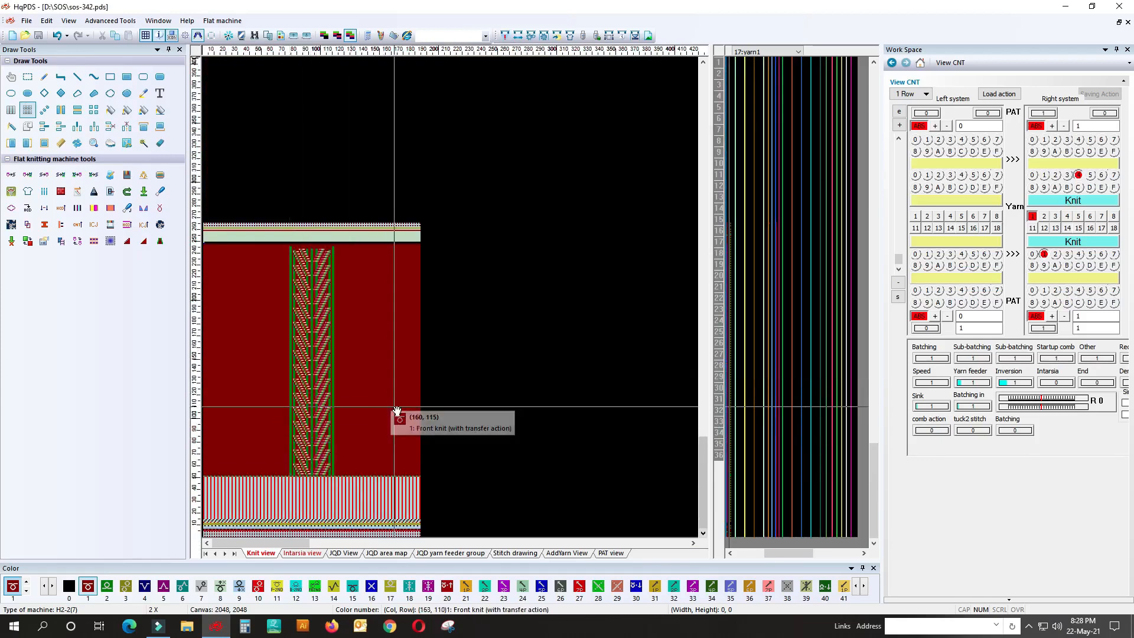
pyautogui.scroll(1, 397, 411)
pyautogui.click(302, 552)
pyautogui.moveTo(504, 389); pyautogui.dragTo(566, 349)
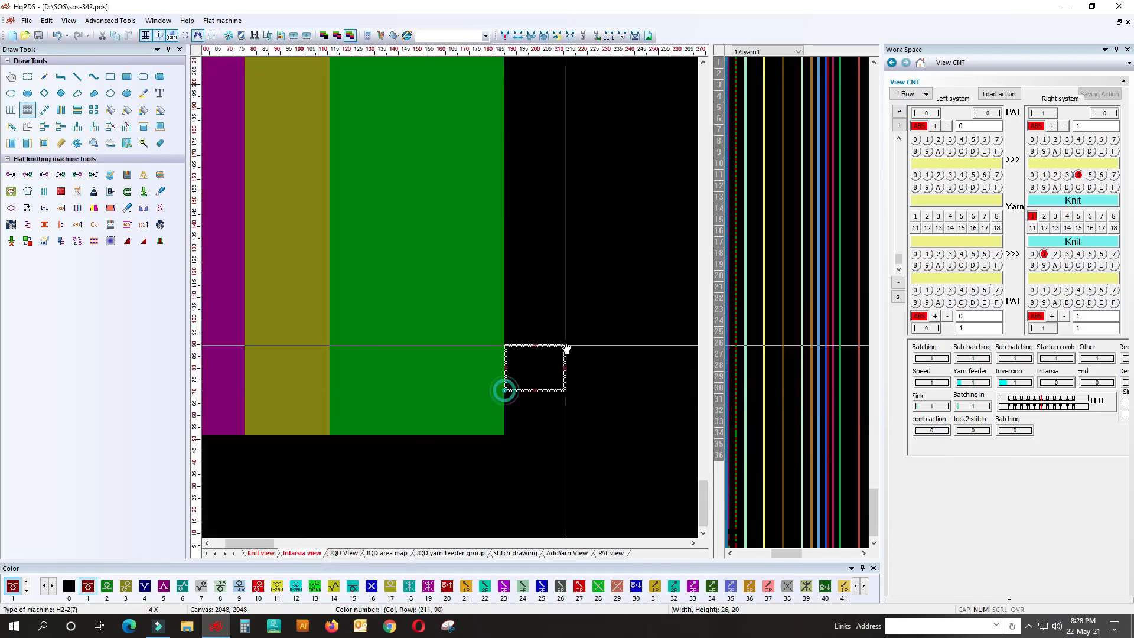
pyautogui.scroll(-1, 342, 397)
pyautogui.scroll(1, 463, 351)
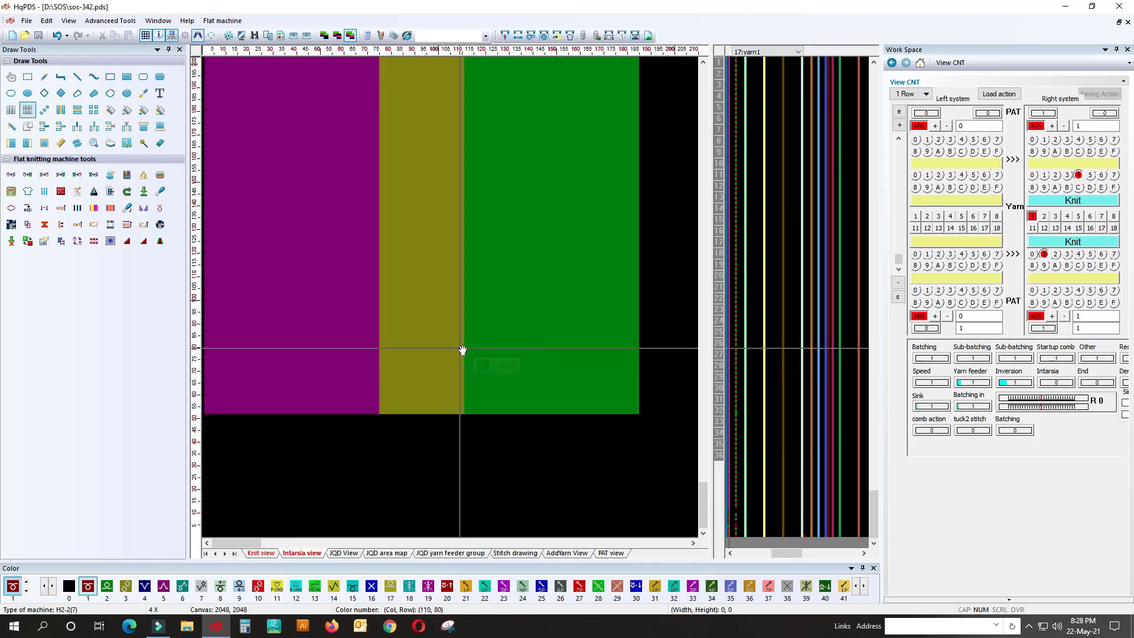
pyautogui.moveTo(281, 322); pyautogui.dragTo(302, 301)
pyautogui.moveTo(415, 299); pyautogui.dragTo(432, 271)
pyautogui.moveTo(549, 271); pyautogui.dragTo(582, 254)
pyautogui.scroll(-1, 318, 354)
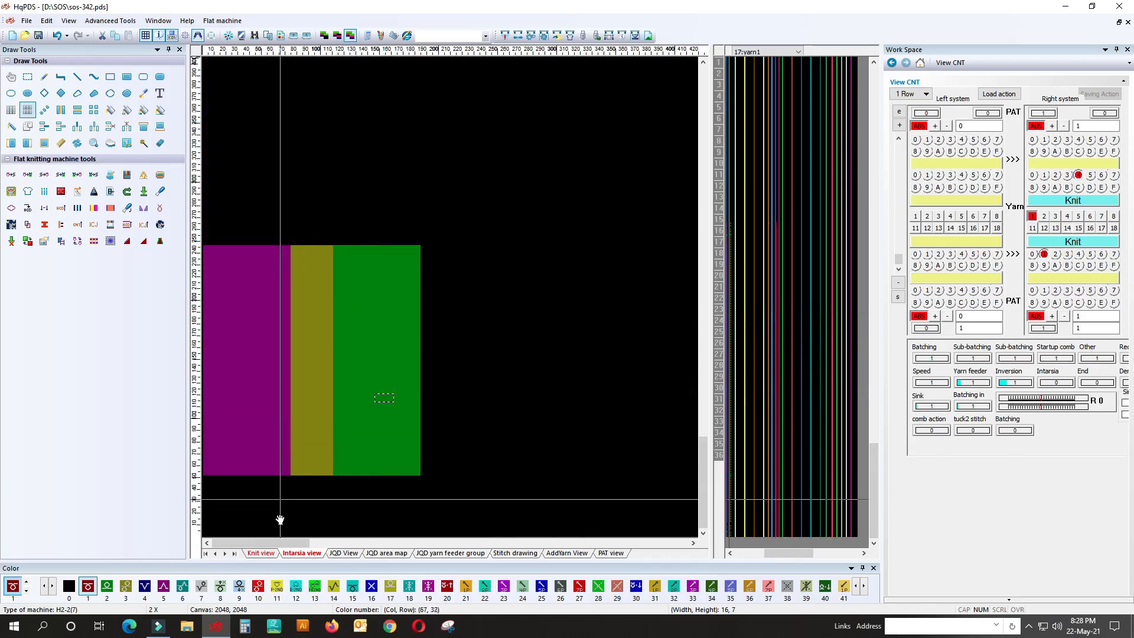
# Compare the knit view with the Intarsia view, marking areas in the purple and green blocks.
pyautogui.click(260, 553)
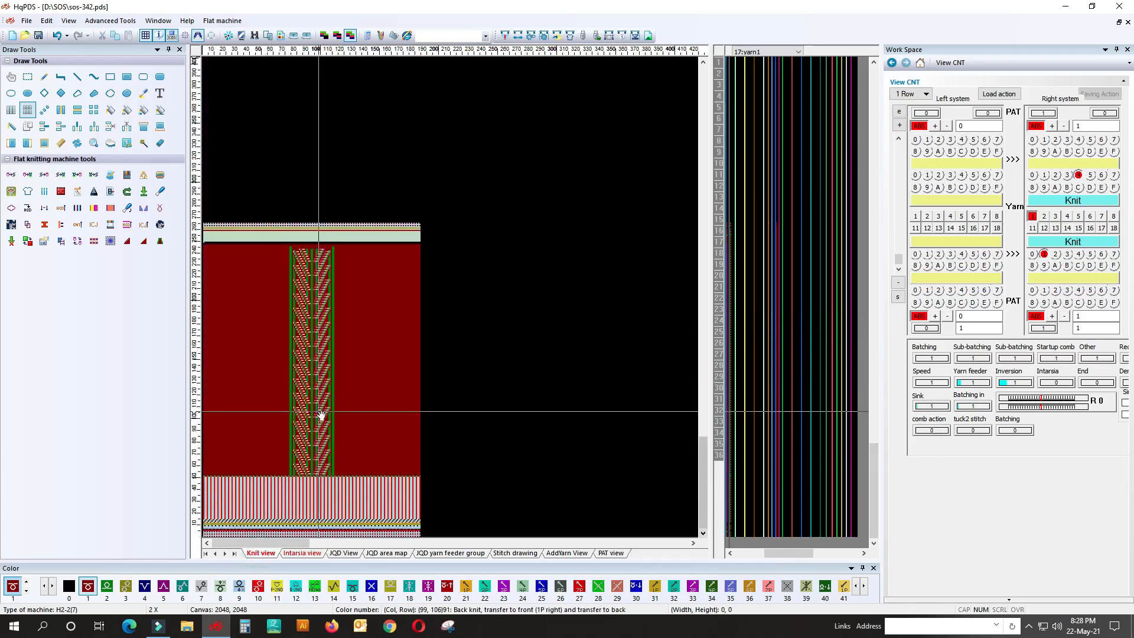
pyautogui.click(307, 554)
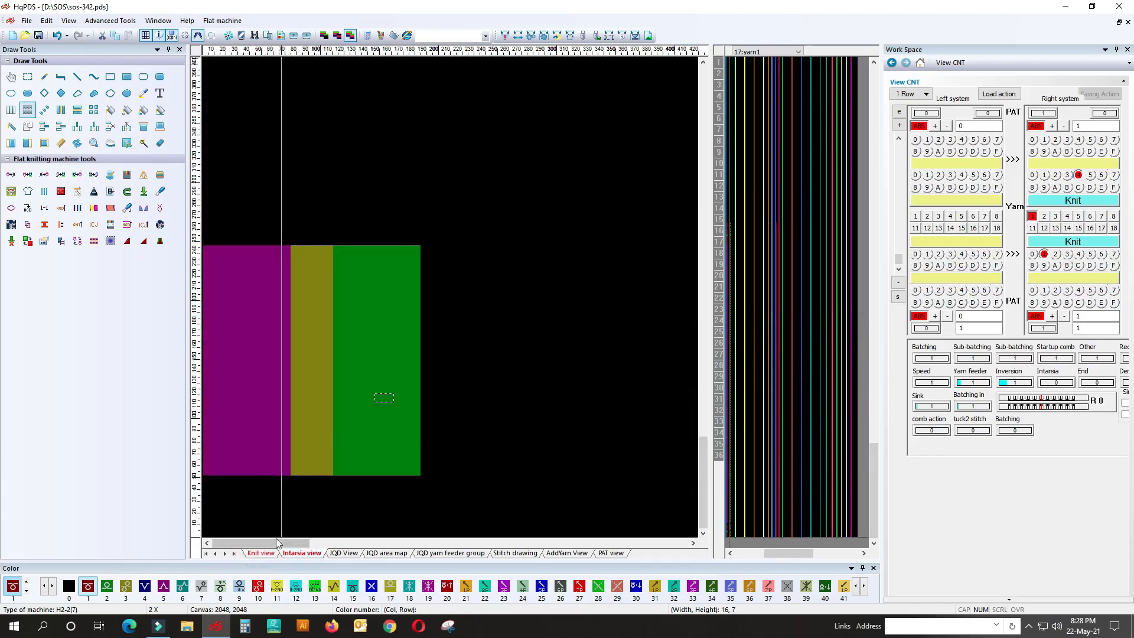
pyautogui.moveTo(253, 416); pyautogui.dragTo(267, 356)
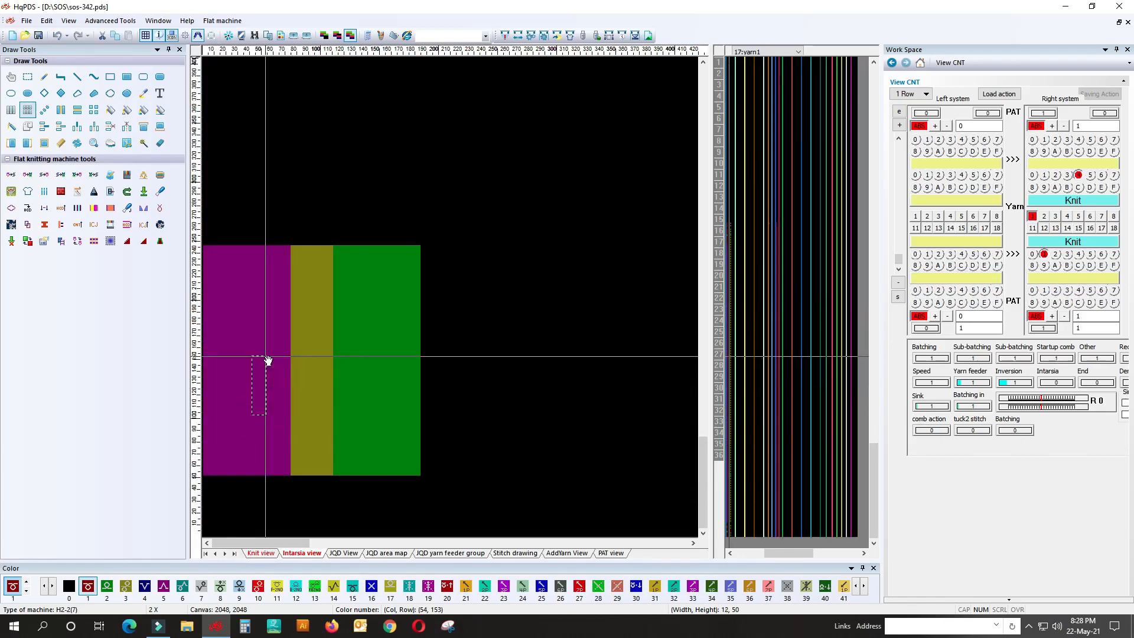
pyautogui.moveTo(380, 397); pyautogui.dragTo(432, 353)
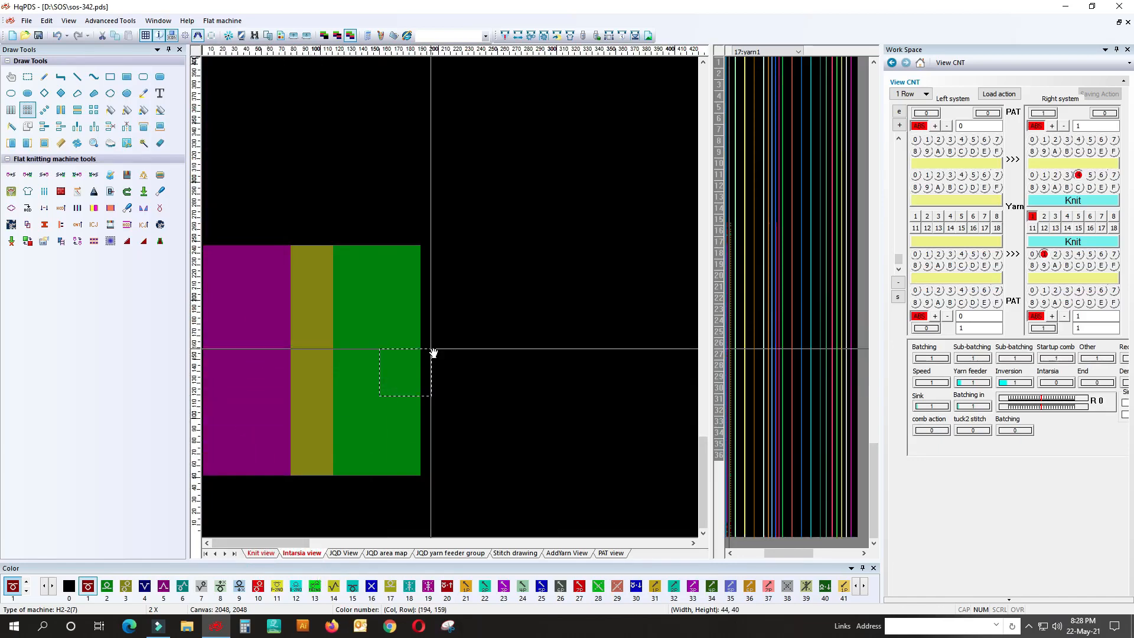
pyautogui.click(261, 553)
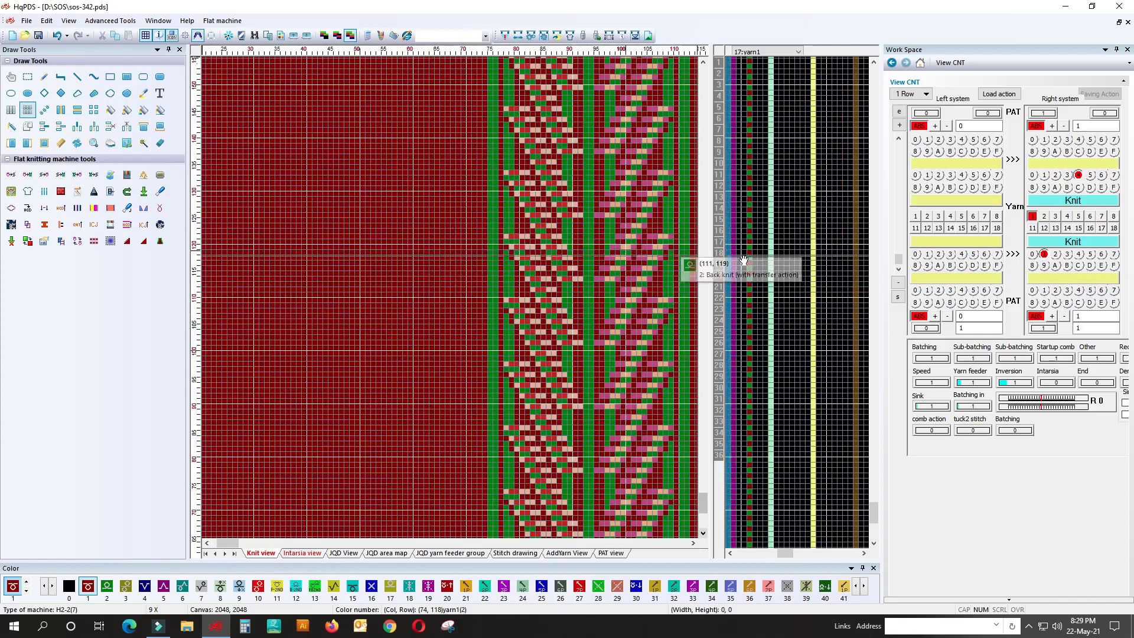
# Choose the 81: Intarsia weave mode for the body rows in the weave mode column.
pyautogui.scroll(1, 458, 296)
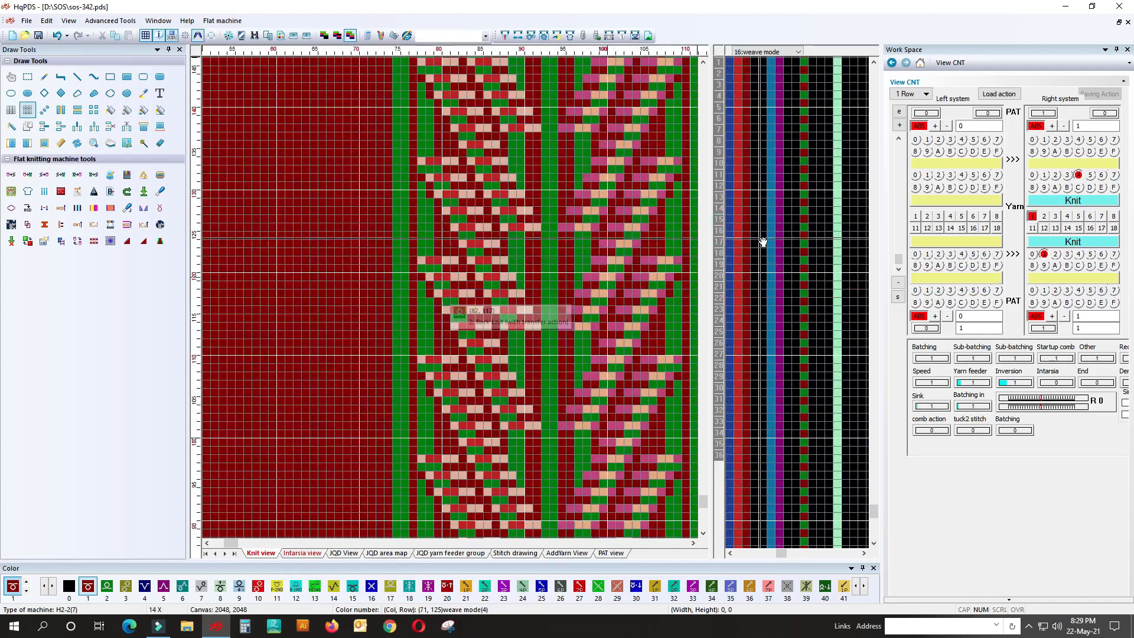
pyautogui.scroll(2, 746, 306)
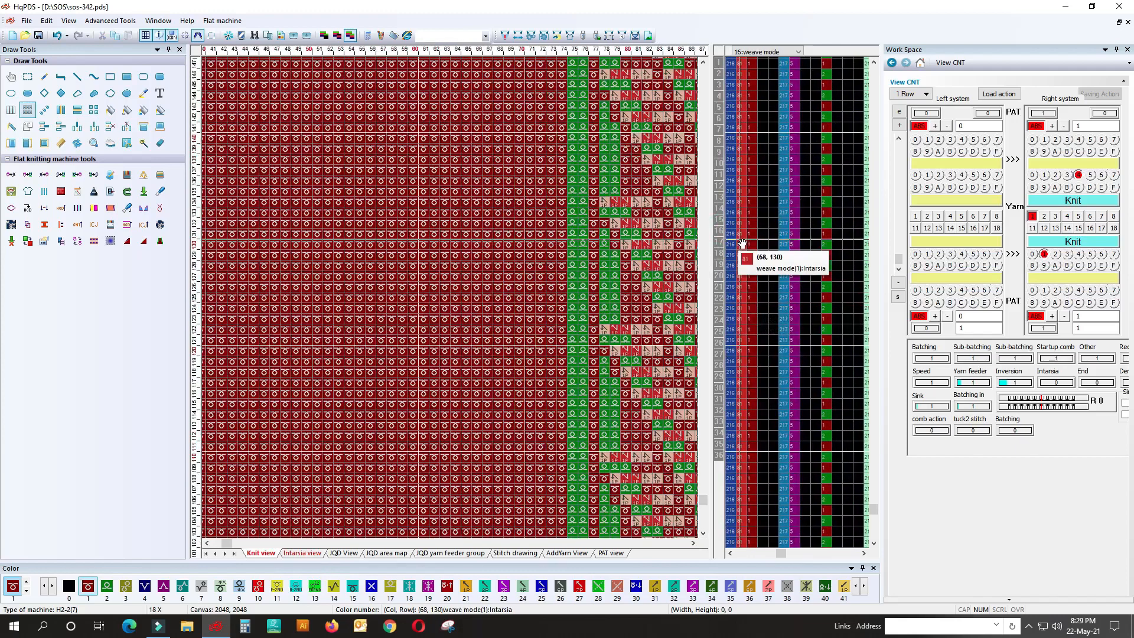
pyautogui.rightClick(743, 244)
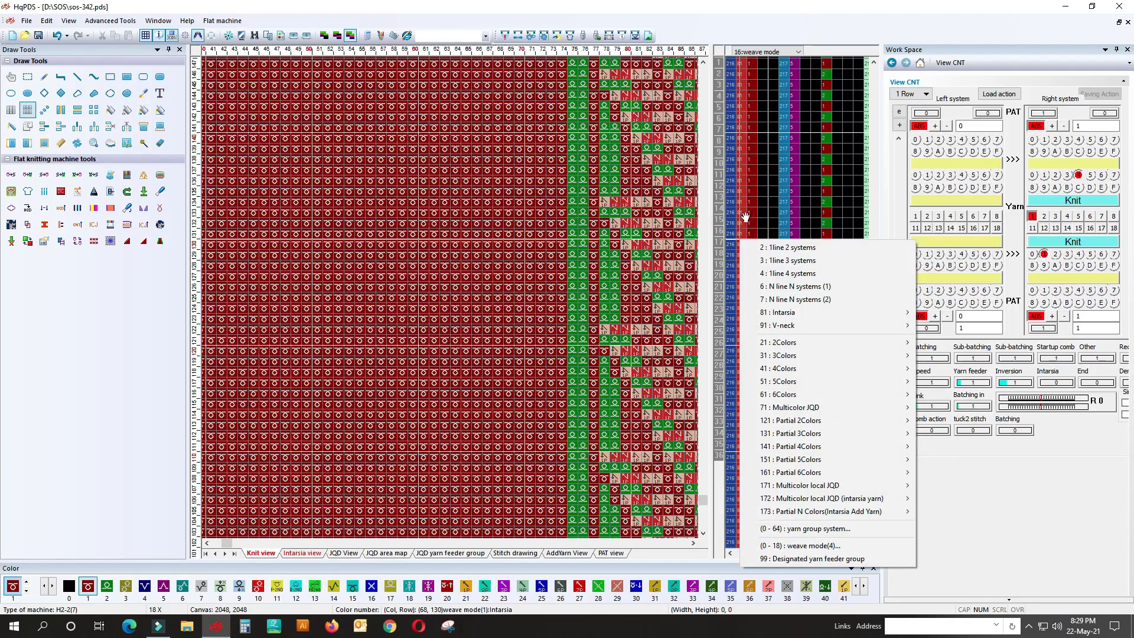
pyautogui.rightClick(742, 212)
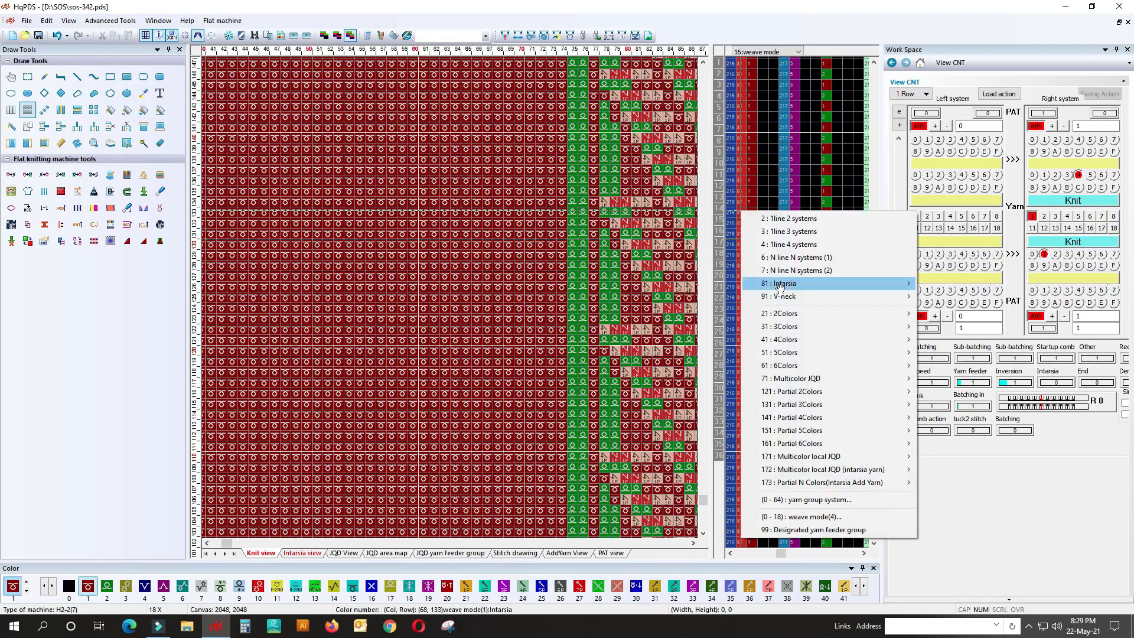
pyautogui.moveTo(781, 286)
pyautogui.click(957, 286)
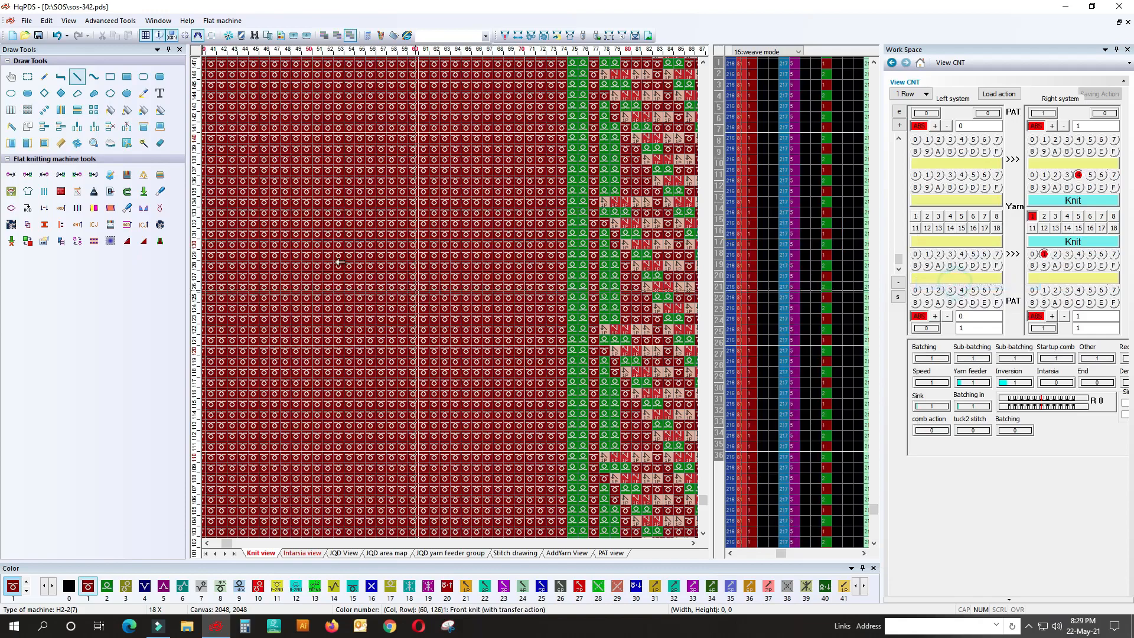
# Examine the rows above the cable panel and the function lines beside them in the knit and Intarsia views.
pyautogui.scroll(-5, 587, 355)
pyautogui.scroll(-1, 457, 297)
pyautogui.scroll(-1, 460, 220)
pyautogui.scroll(-1, 473, 122)
pyautogui.scroll(1, 382, 245)
pyautogui.scroll(2, 449, 307)
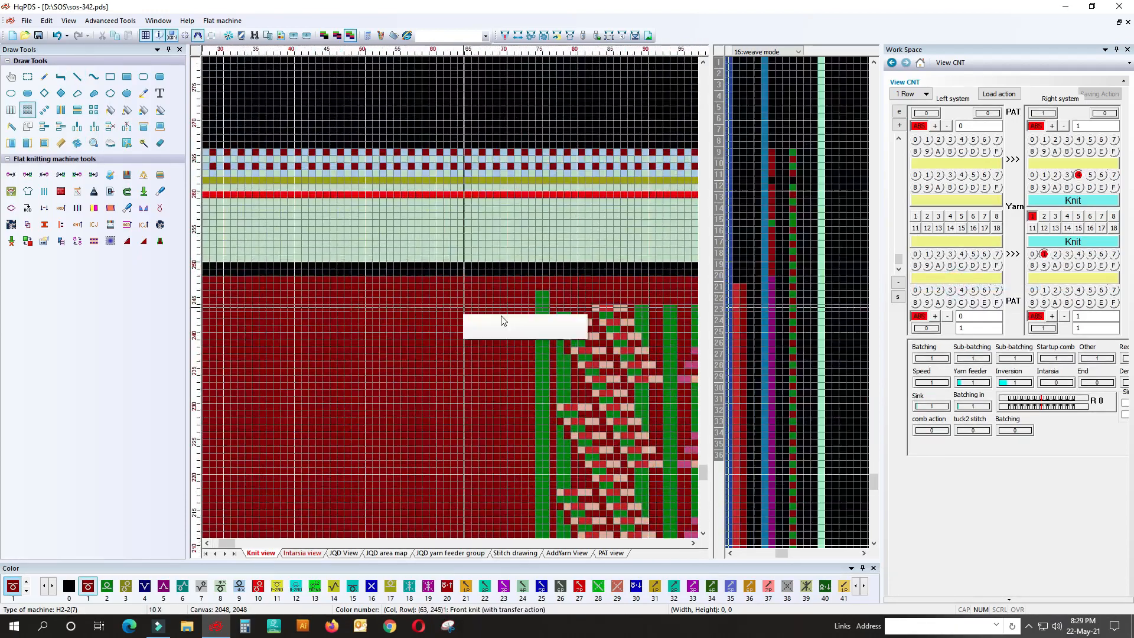
pyautogui.scroll(1, 498, 236)
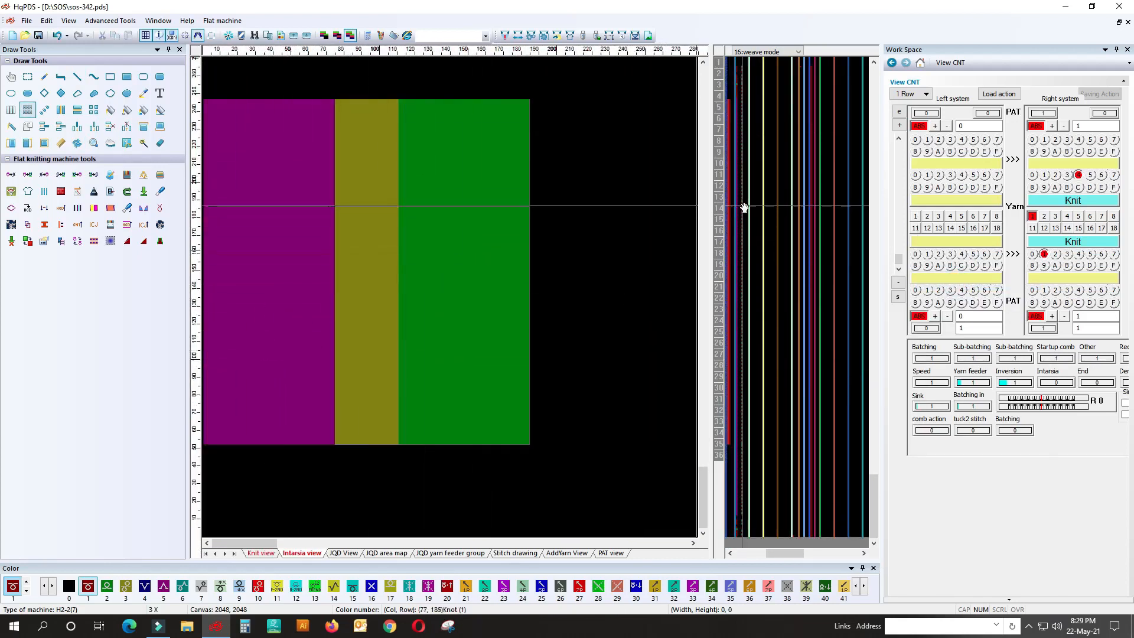
pyautogui.scroll(1, 738, 238)
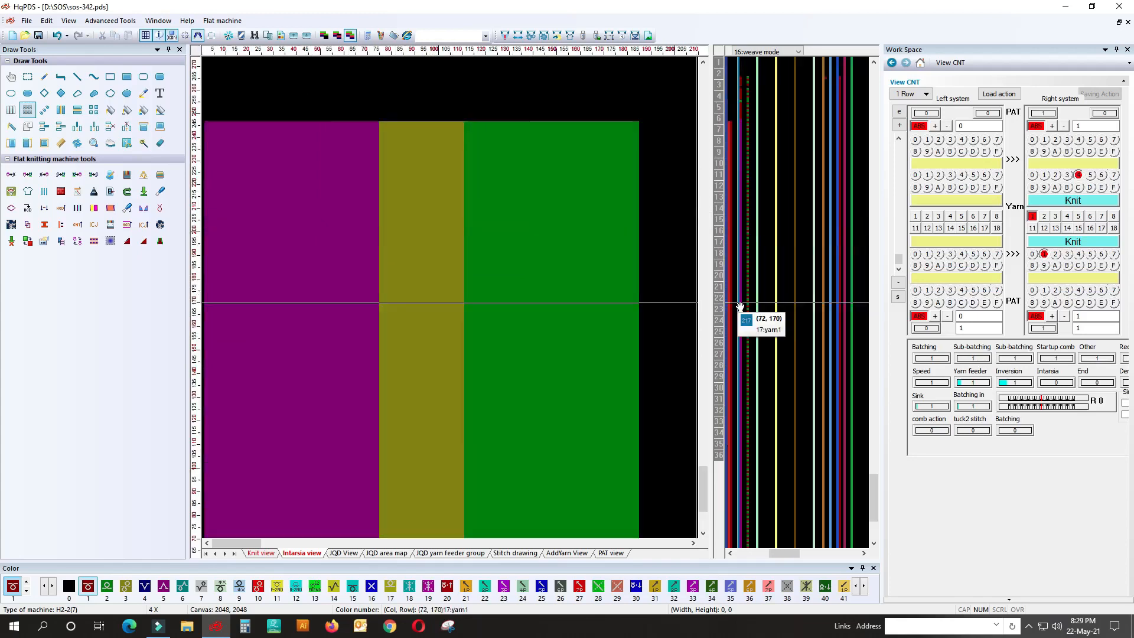
pyautogui.click(265, 553)
pyautogui.scroll(2, 453, 303)
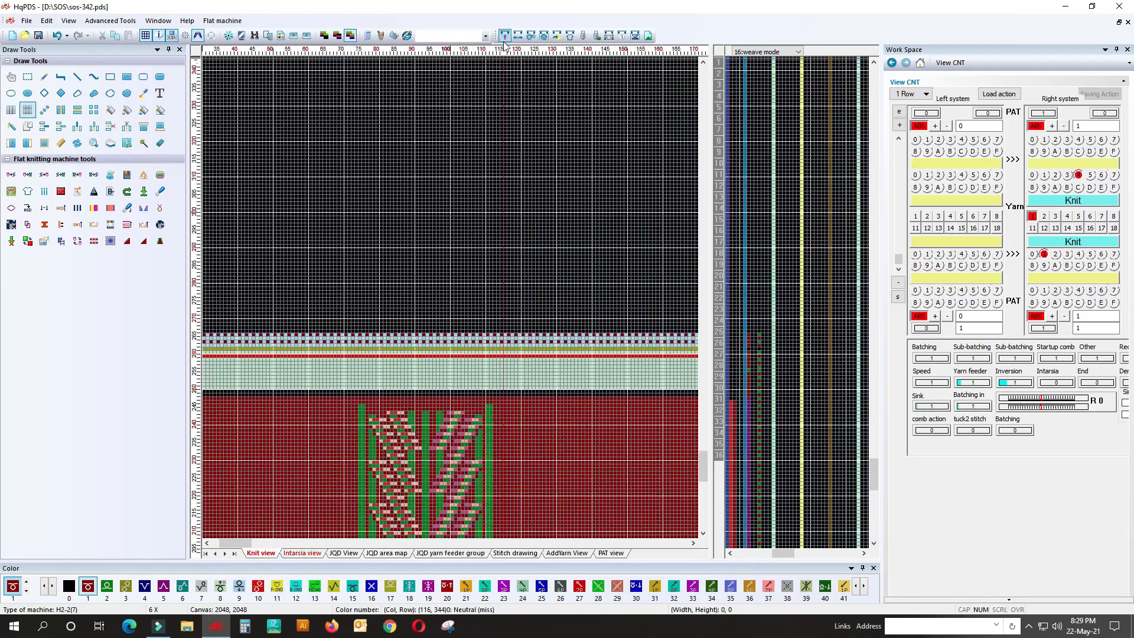
# Review the Intarsia compilation options, including connection mode and dragging mode, and close them without changes.
pyautogui.click(505, 39)
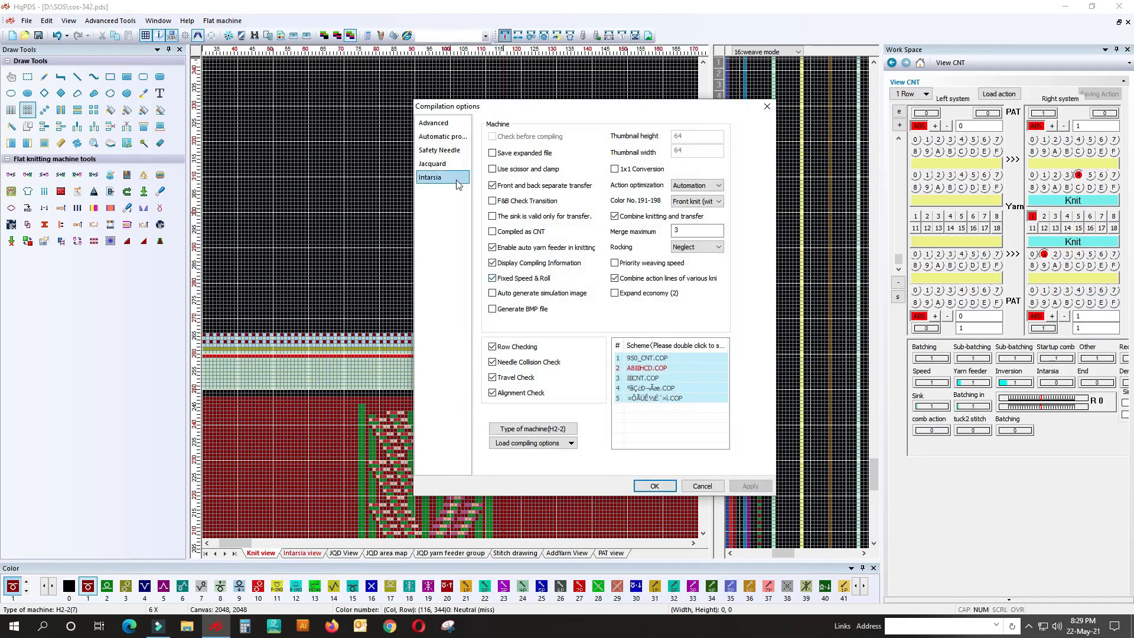
pyautogui.click(439, 178)
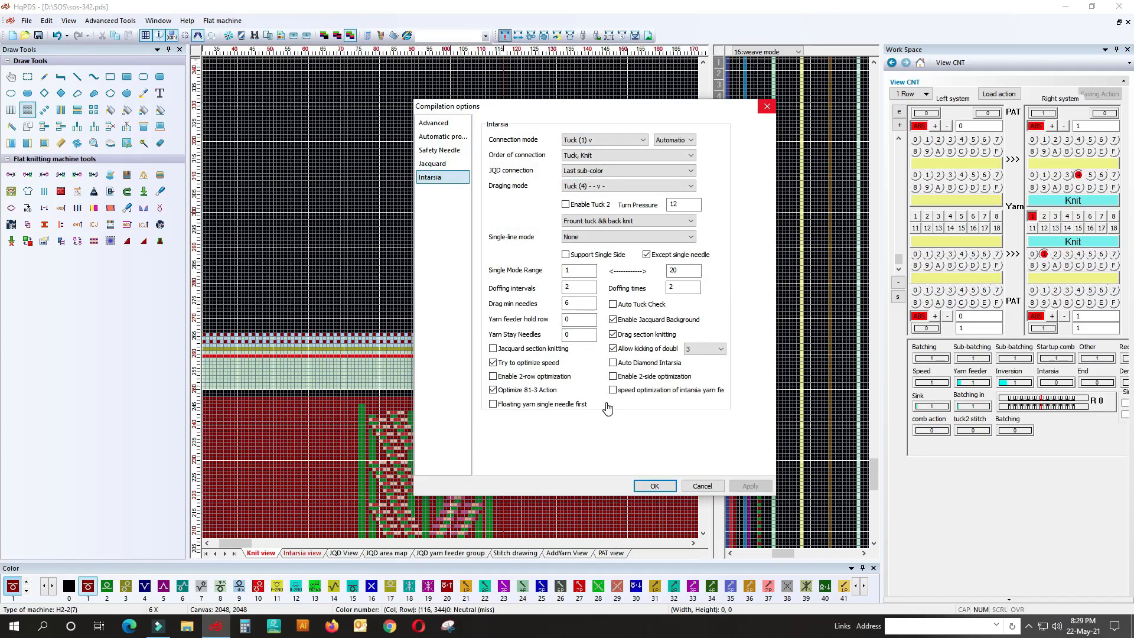
pyautogui.click(766, 108)
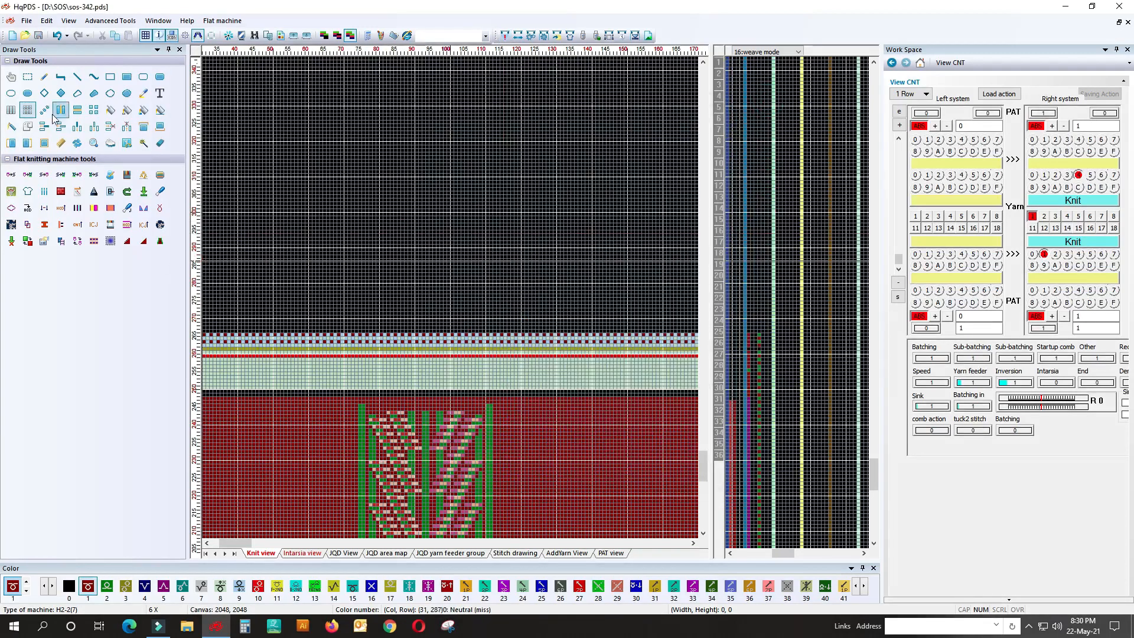
# Compile the pattern with the current compilation options and close the compiling information.
pyautogui.click(505, 35)
pyautogui.click(654, 486)
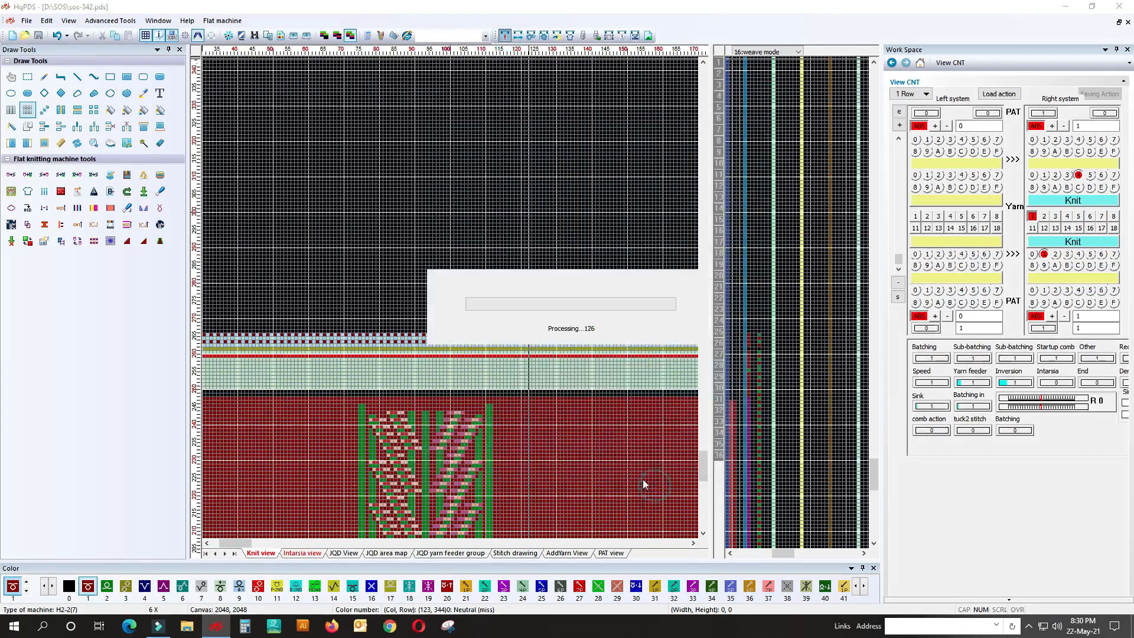
pyautogui.click(761, 210)
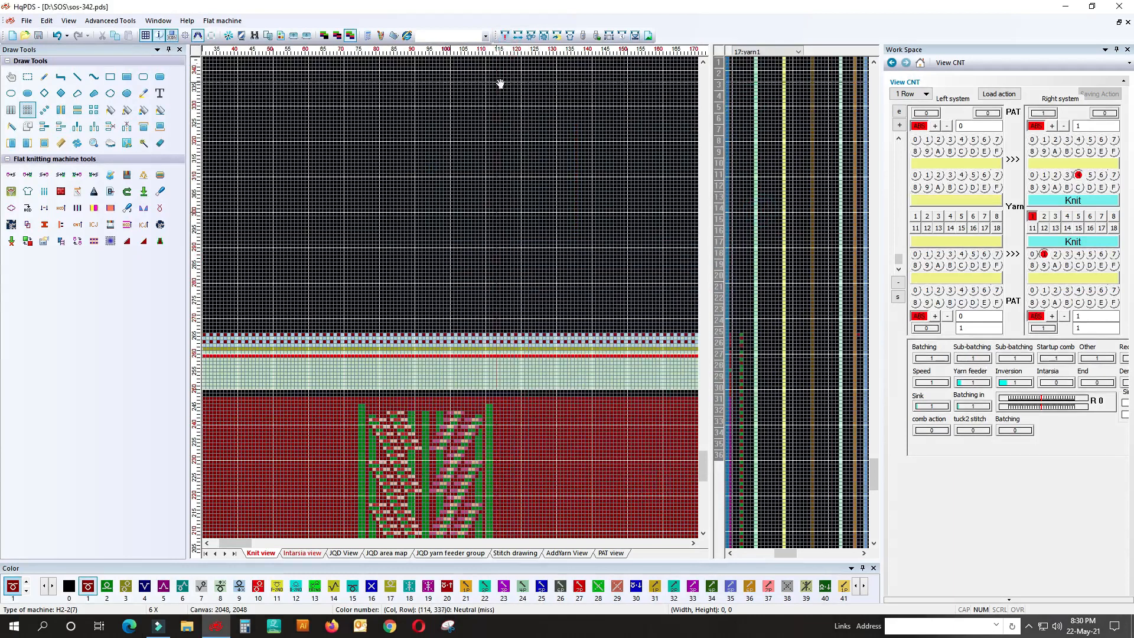
# Check the connection mode among the Intarsia compilation options and close them unchanged.
pyautogui.click(505, 35)
pyautogui.click(429, 177)
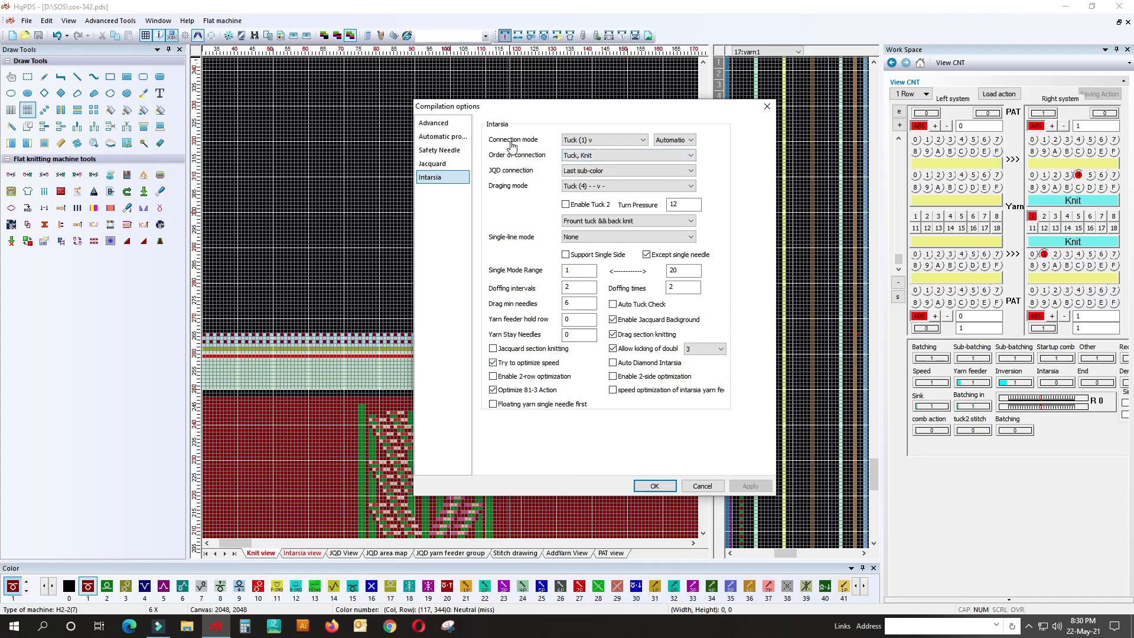
pyautogui.click(767, 108)
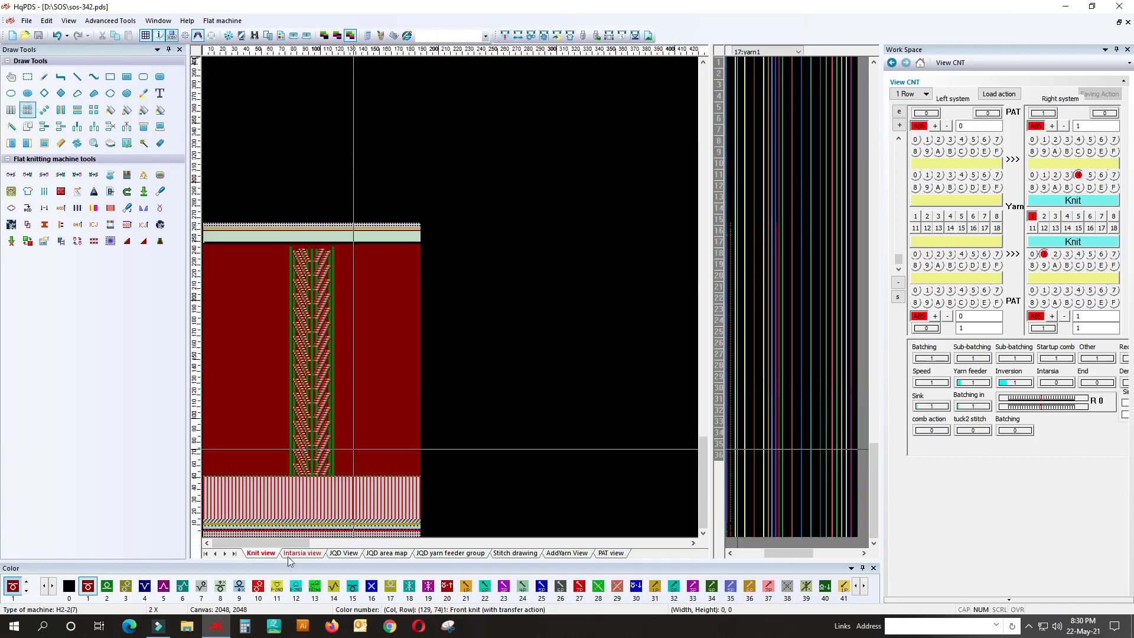
# Examine the boundary between the purple and olive blocks in the Intarsia view, marking stitches beside it.
pyautogui.click(291, 558)
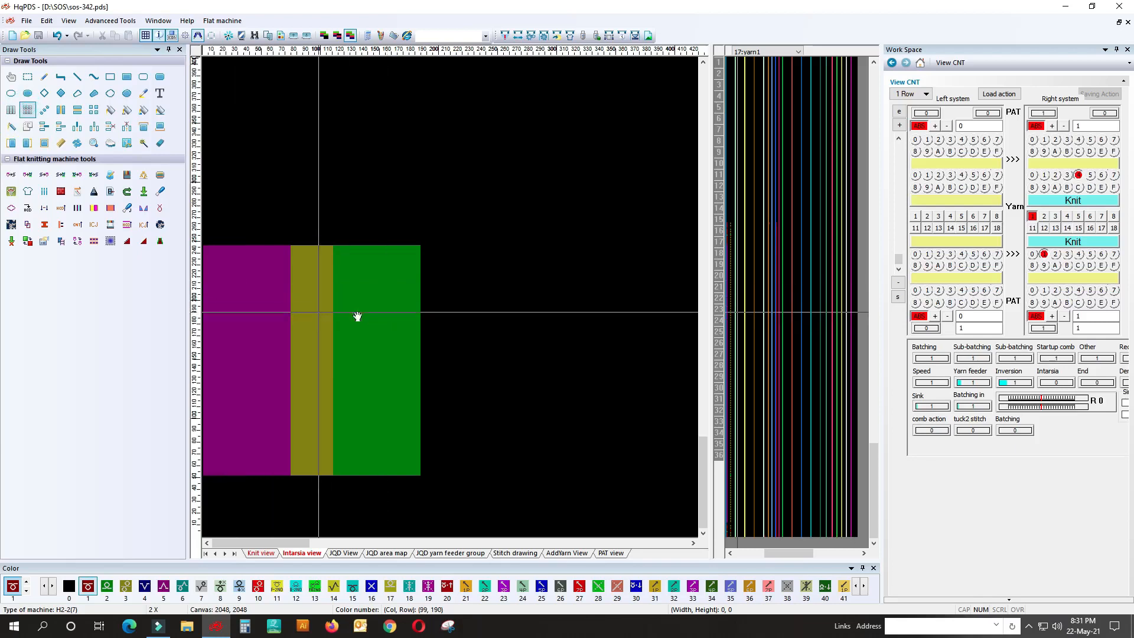
pyautogui.scroll(1, 308, 336)
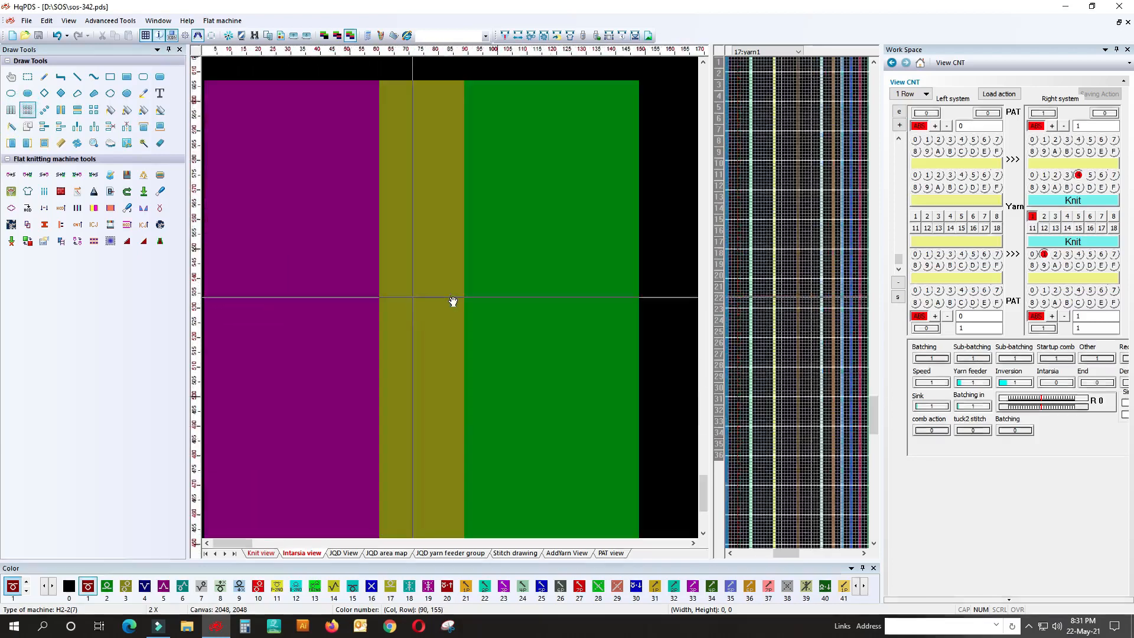
pyautogui.scroll(3, 415, 301)
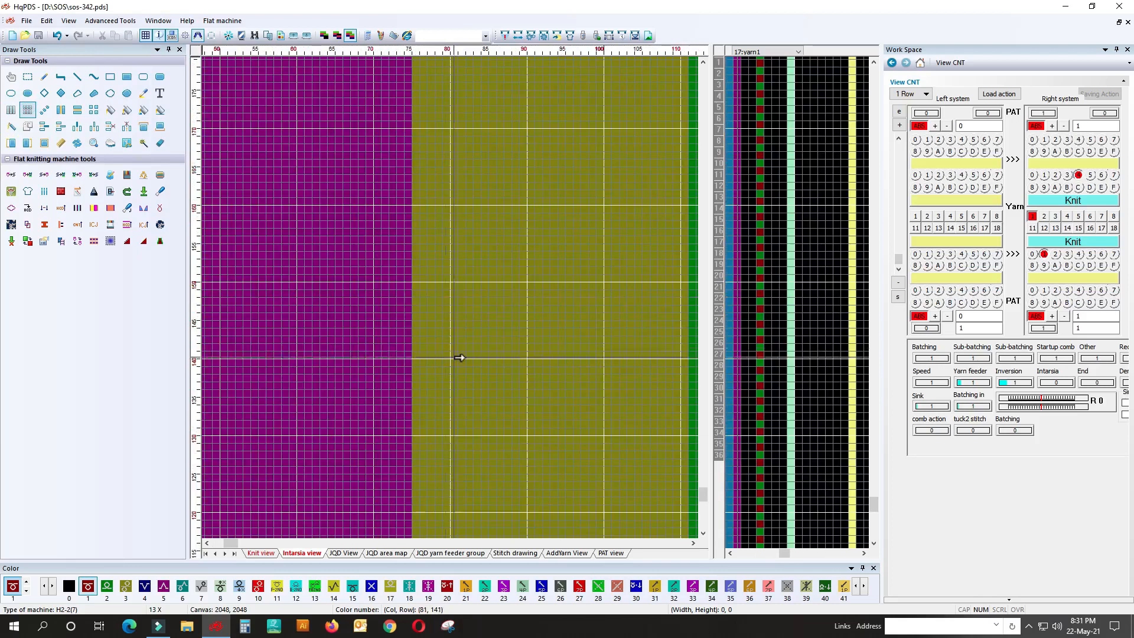
pyautogui.scroll(1, 455, 308)
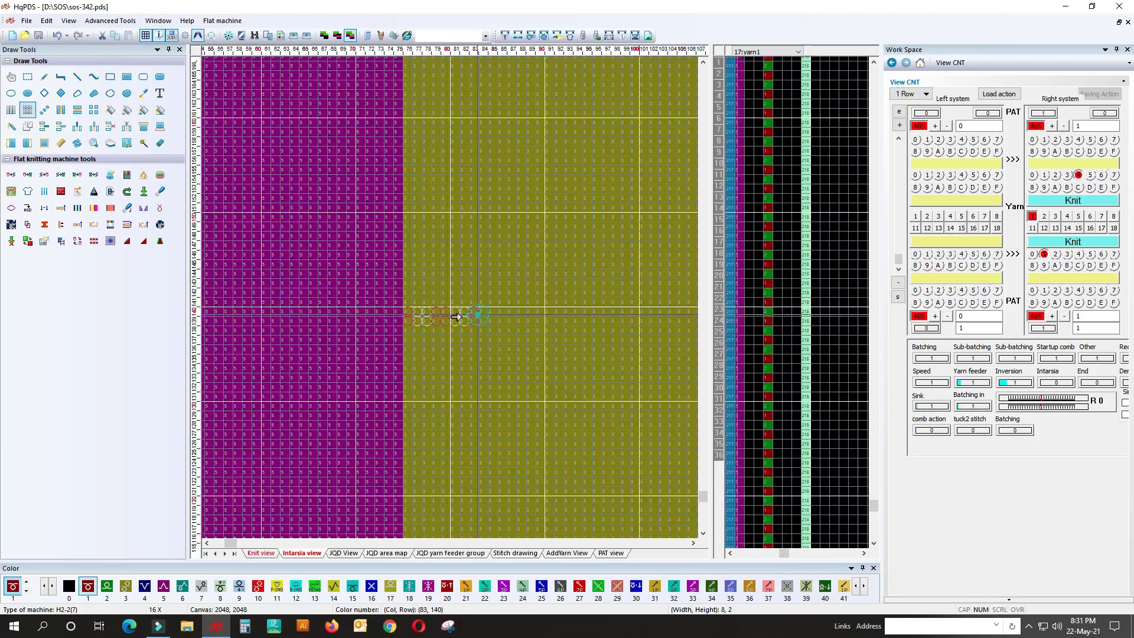
pyautogui.moveTo(392, 301); pyautogui.dragTo(299, 223)
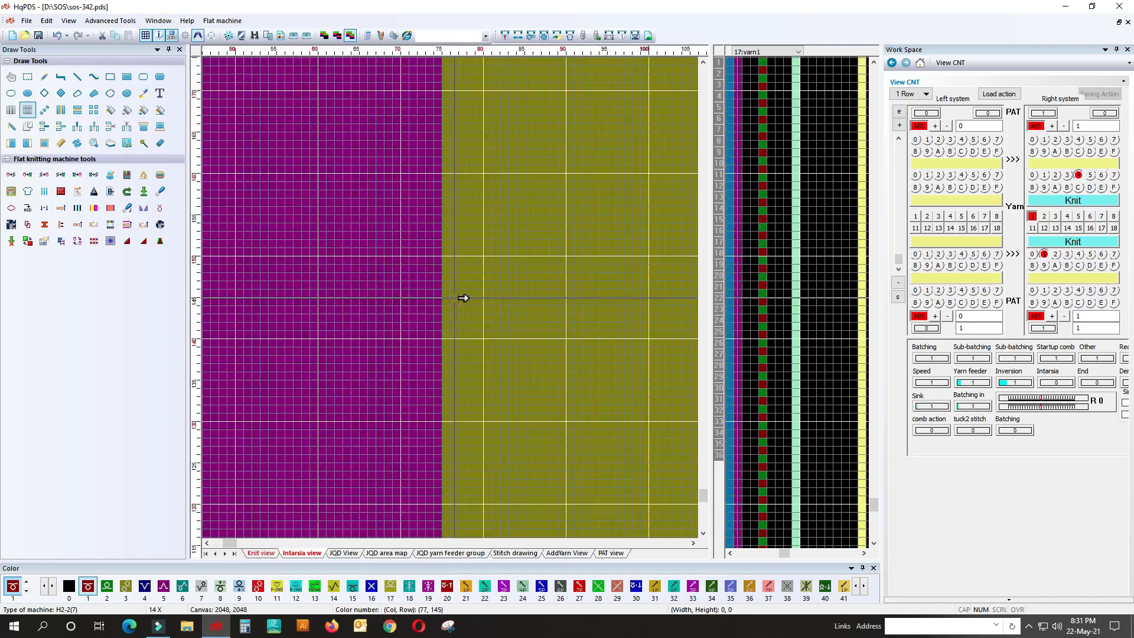
pyautogui.scroll(-5, 357, 301)
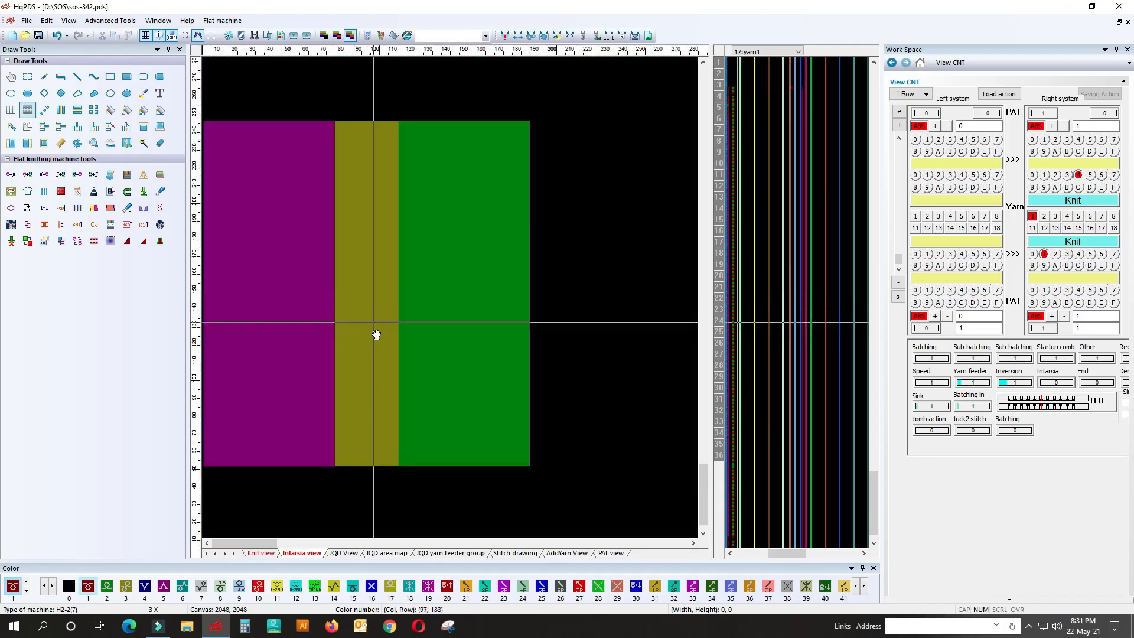
# Review the available connection modes in the Intarsia compilation options.
pyautogui.click(289, 553)
pyautogui.click(504, 36)
pyautogui.click(431, 177)
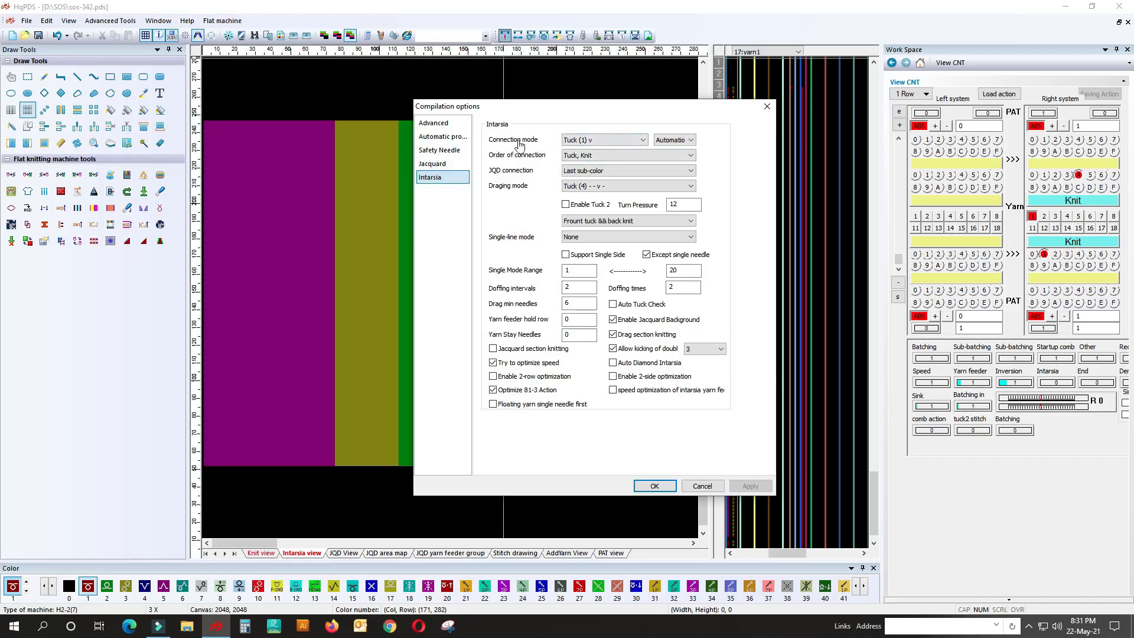
pyautogui.click(595, 142)
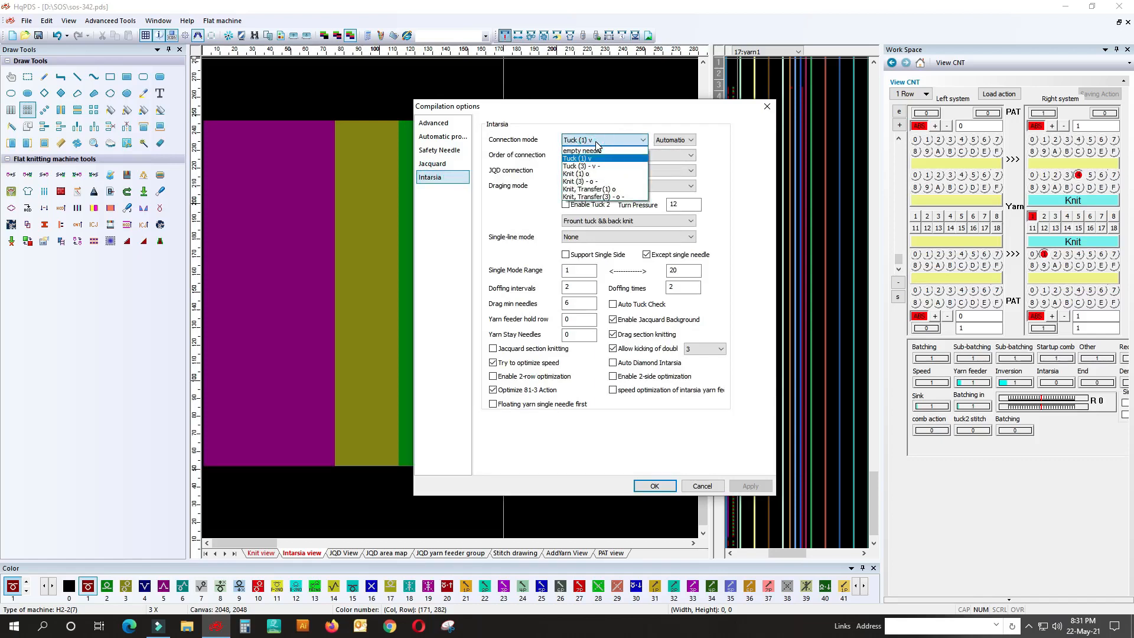
pyautogui.click(595, 141)
pyautogui.click(596, 141)
pyautogui.click(648, 148)
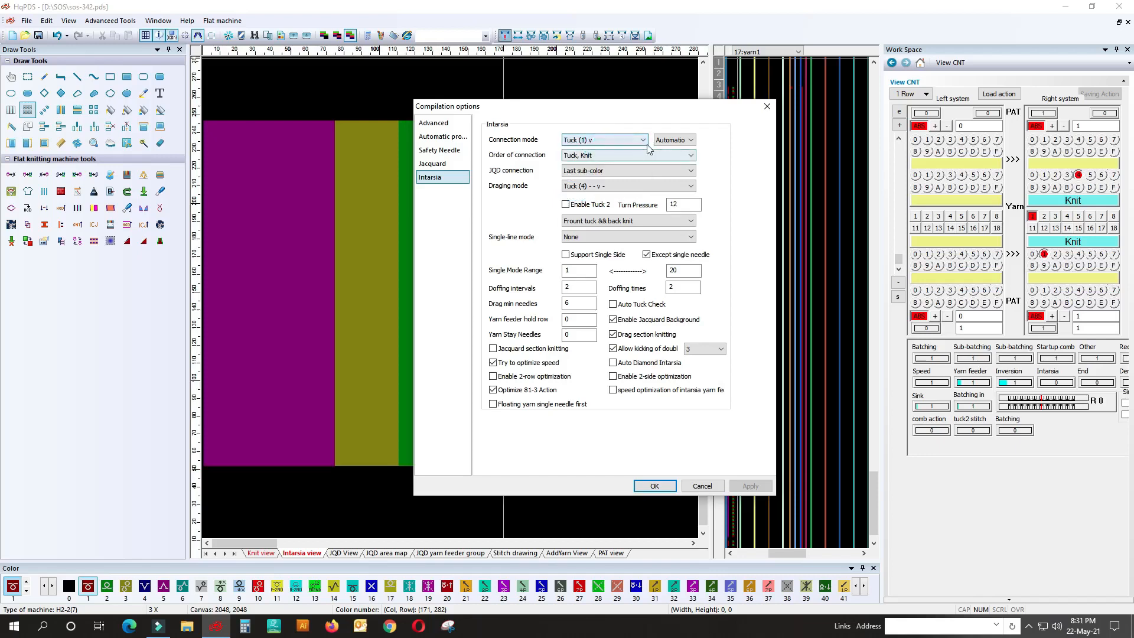
pyautogui.click(643, 141)
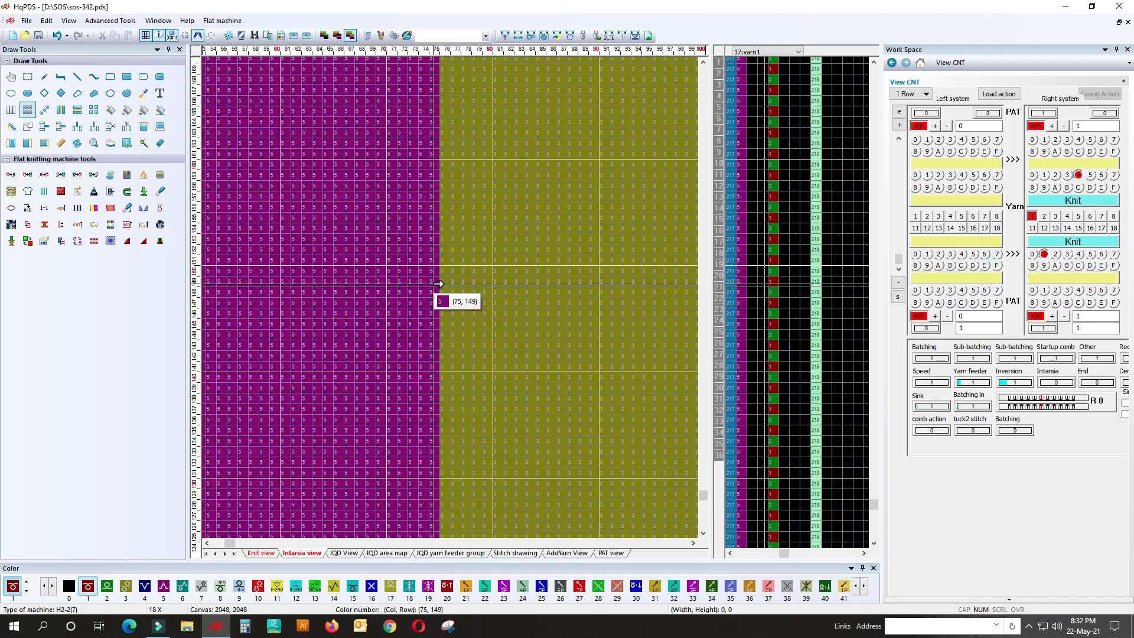
# Mark the stitches on both sides of the purple and olive boundary in the Intarsia view.
pyautogui.moveTo(435, 282); pyautogui.dragTo(439, 134)
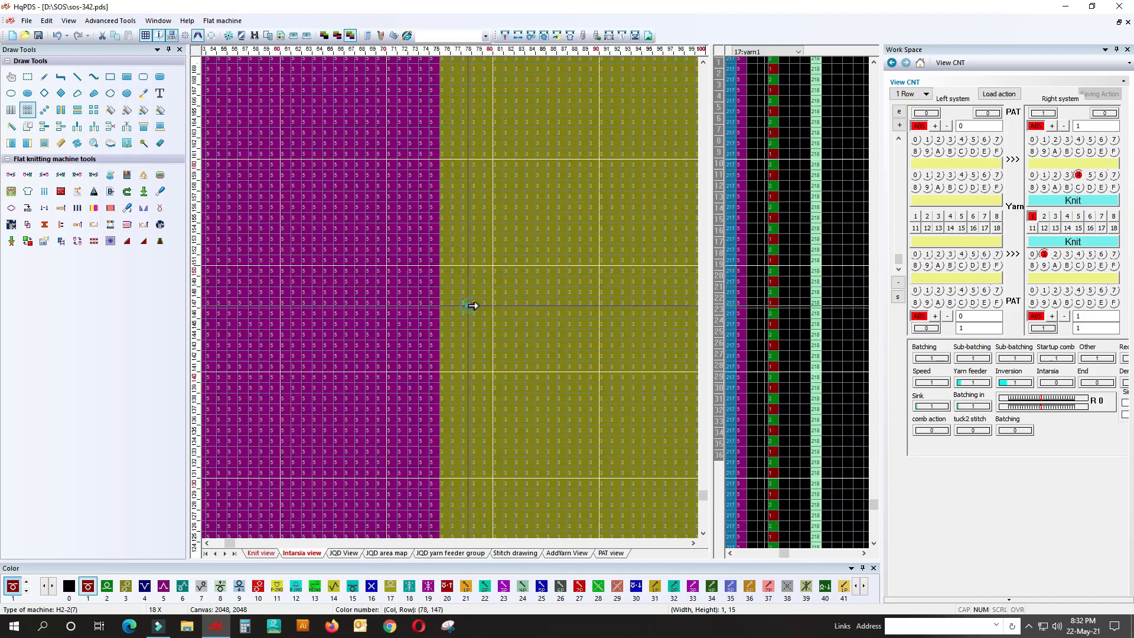
pyautogui.moveTo(461, 278); pyautogui.dragTo(530, 261)
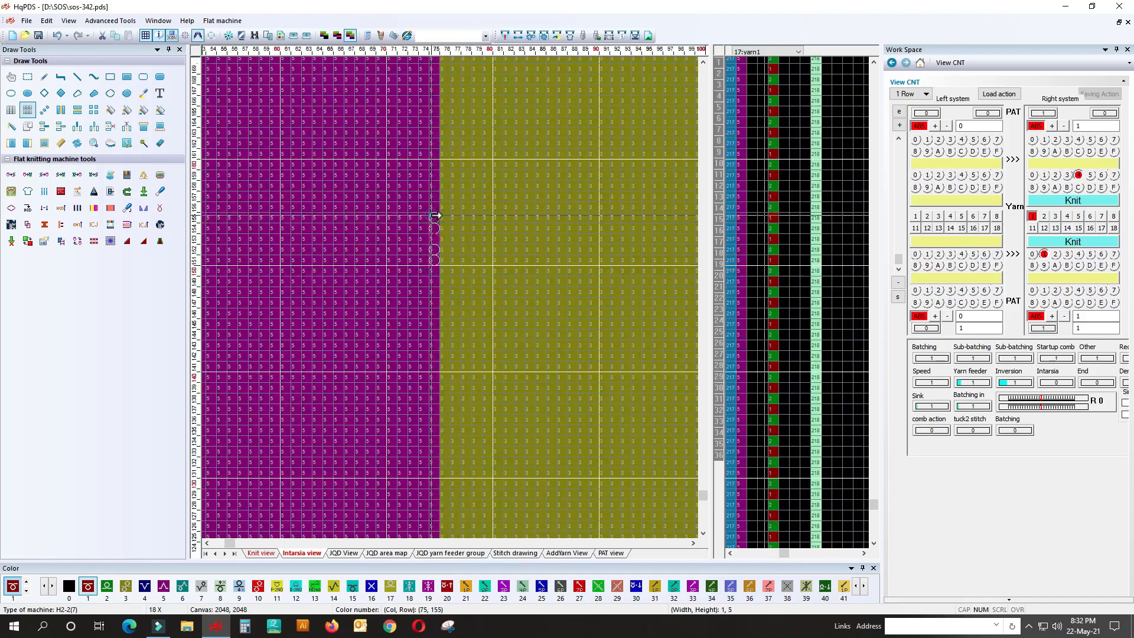
pyautogui.click(369, 220)
pyautogui.moveTo(482, 225); pyautogui.dragTo(511, 207)
# Examine the tuck stitches at the colour block boundary in the compiled knit view.
pyautogui.click(261, 554)
pyautogui.click(60, 208)
pyautogui.scroll(1, 453, 302)
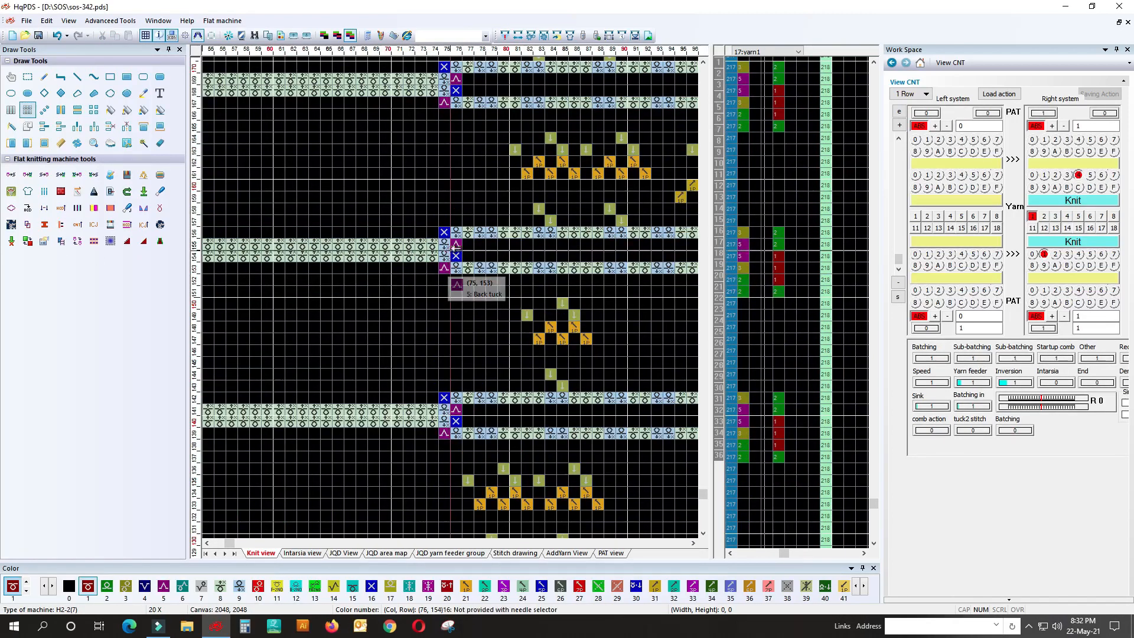
pyautogui.moveTo(462, 244); pyautogui.dragTo(568, 244)
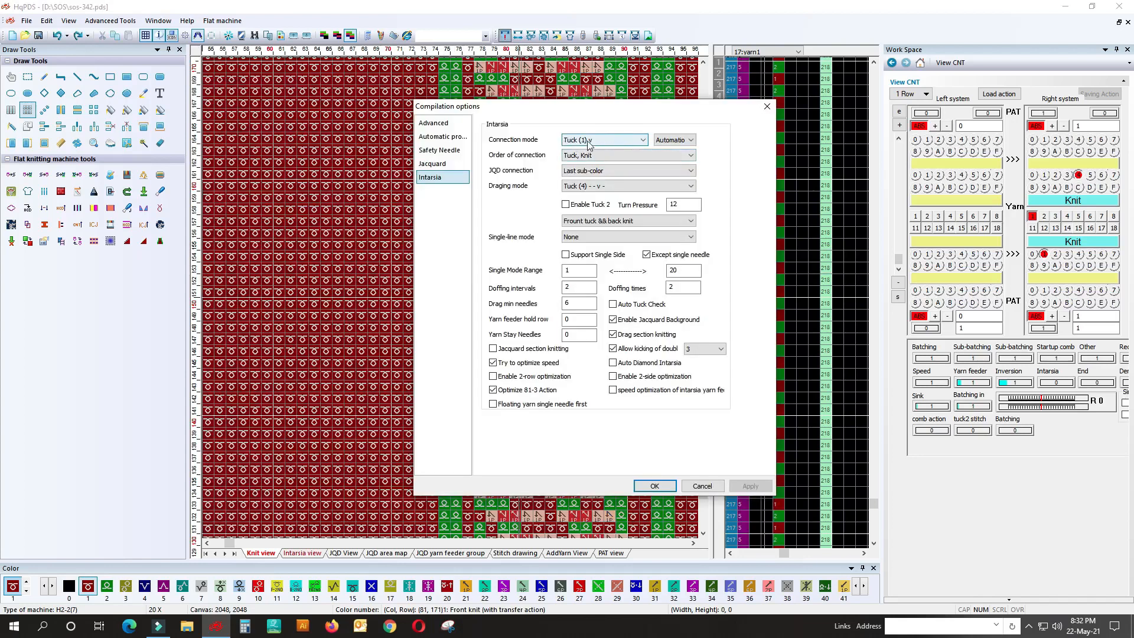
# Look through the alternative connection modes, including Tuck (3), and close the compilation options without changes.
pyautogui.click(589, 142)
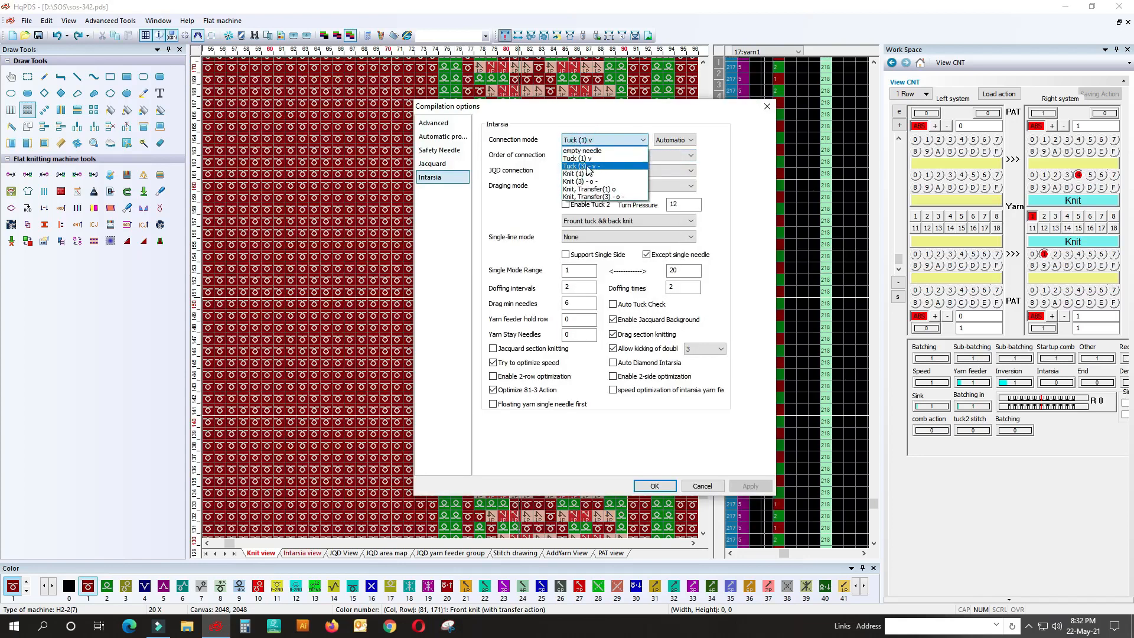
pyautogui.click(766, 107)
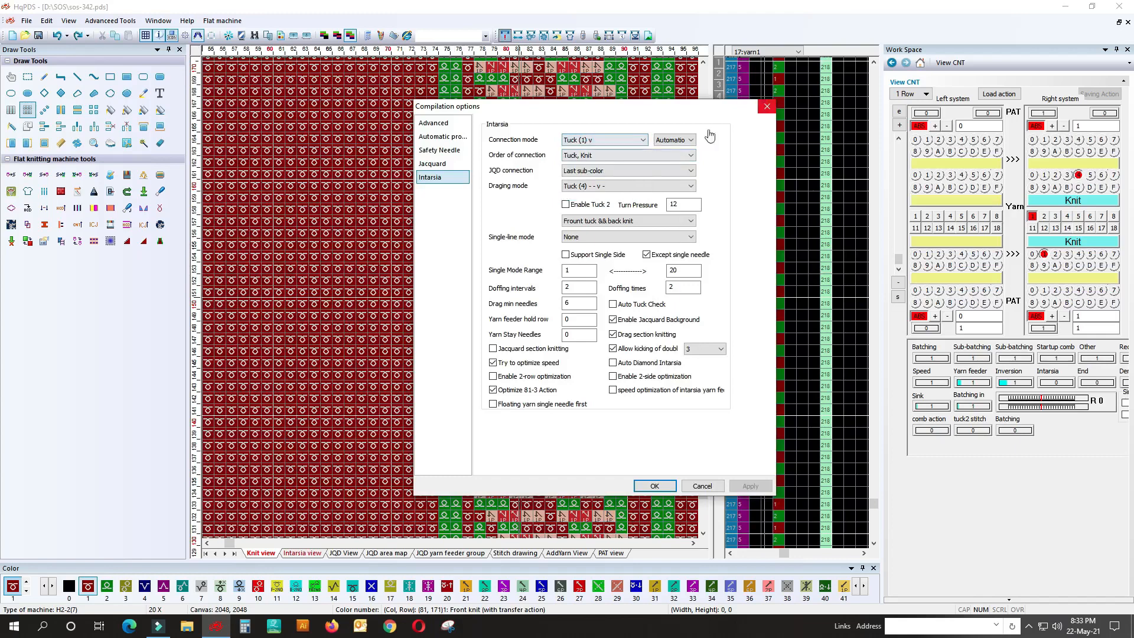
pyautogui.click(763, 111)
pyautogui.scroll(-1, 380, 360)
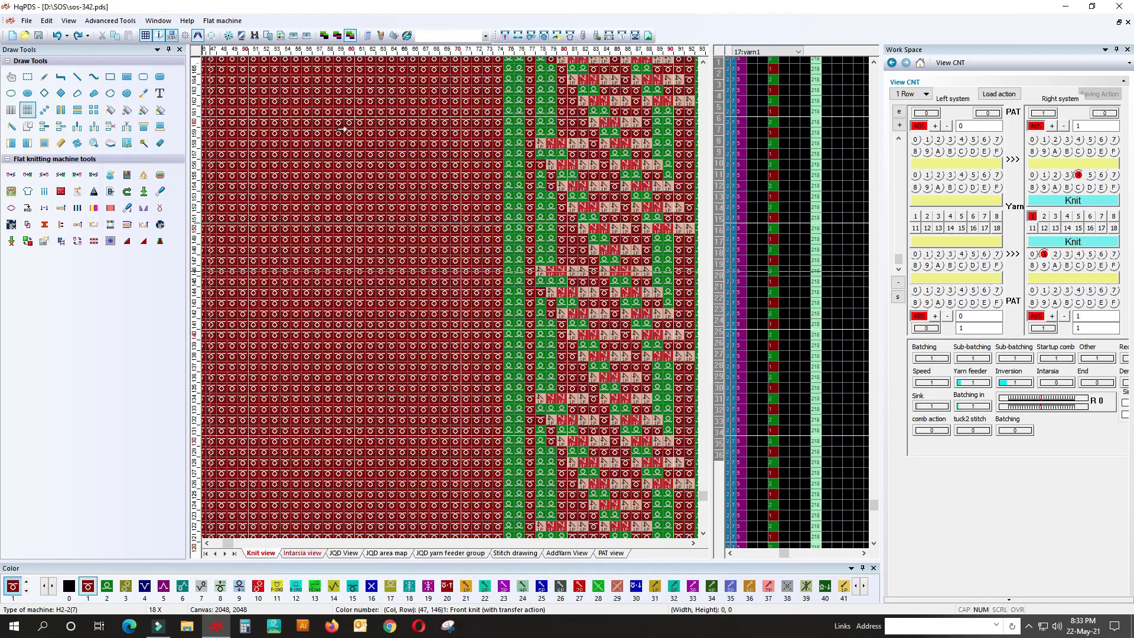
# Set the Intarsia connection mode to Tuck (3) - v - and compile the pattern.
pyautogui.click(505, 36)
pyautogui.click(585, 140)
pyautogui.click(584, 170)
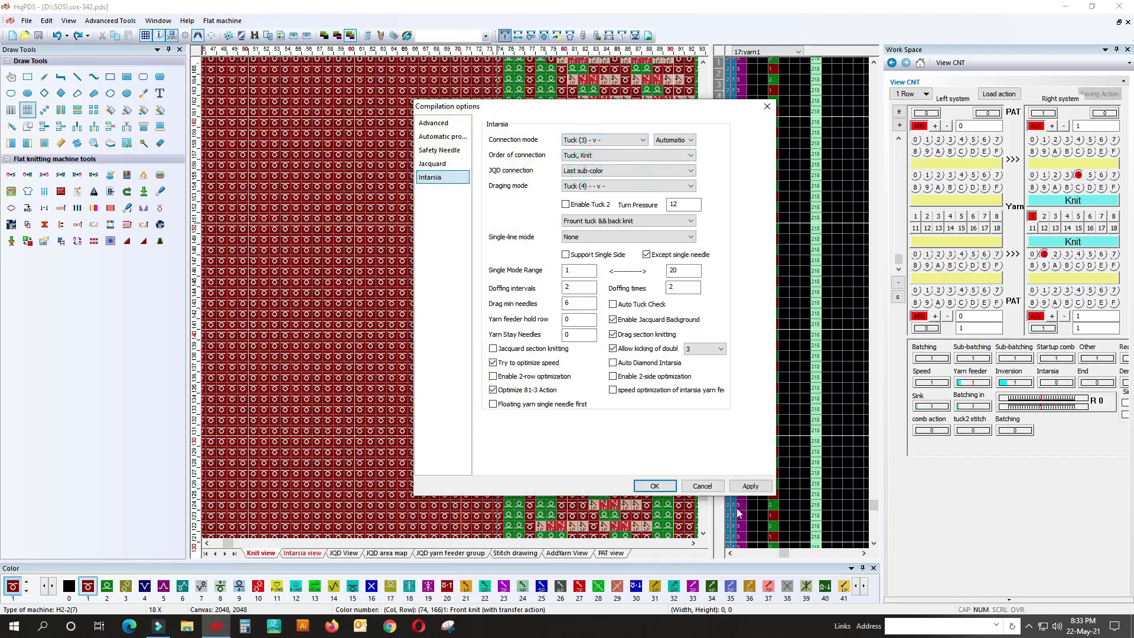
pyautogui.click(653, 486)
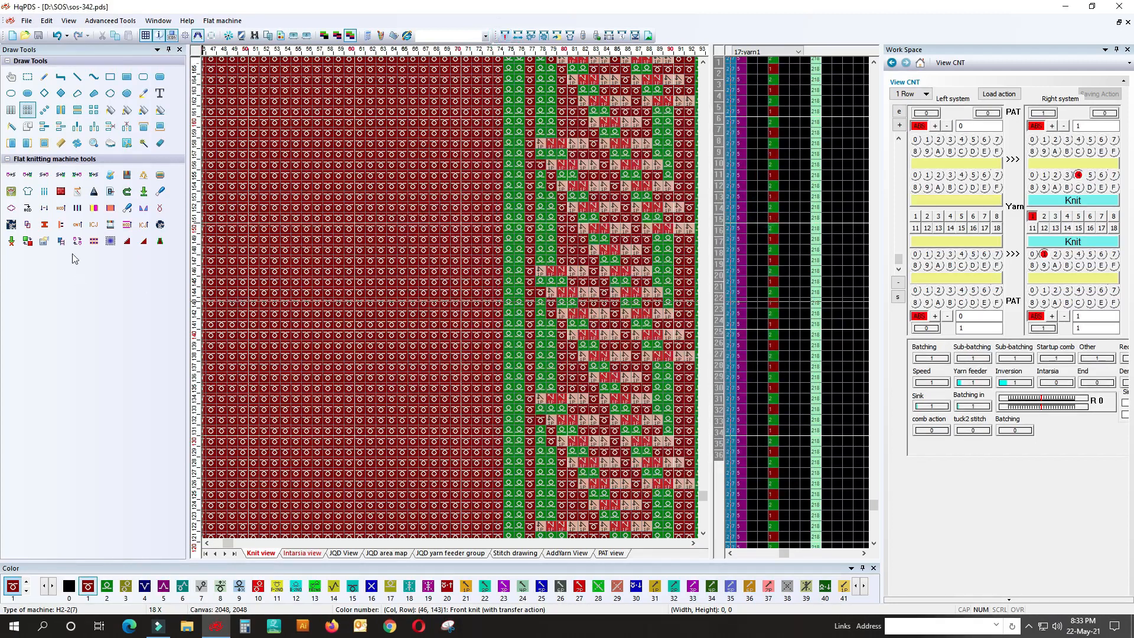
# Examine the compiled three-needle tuck connections at the block boundary, marking the needles around each tuck.
pyautogui.scroll(1, 508, 246)
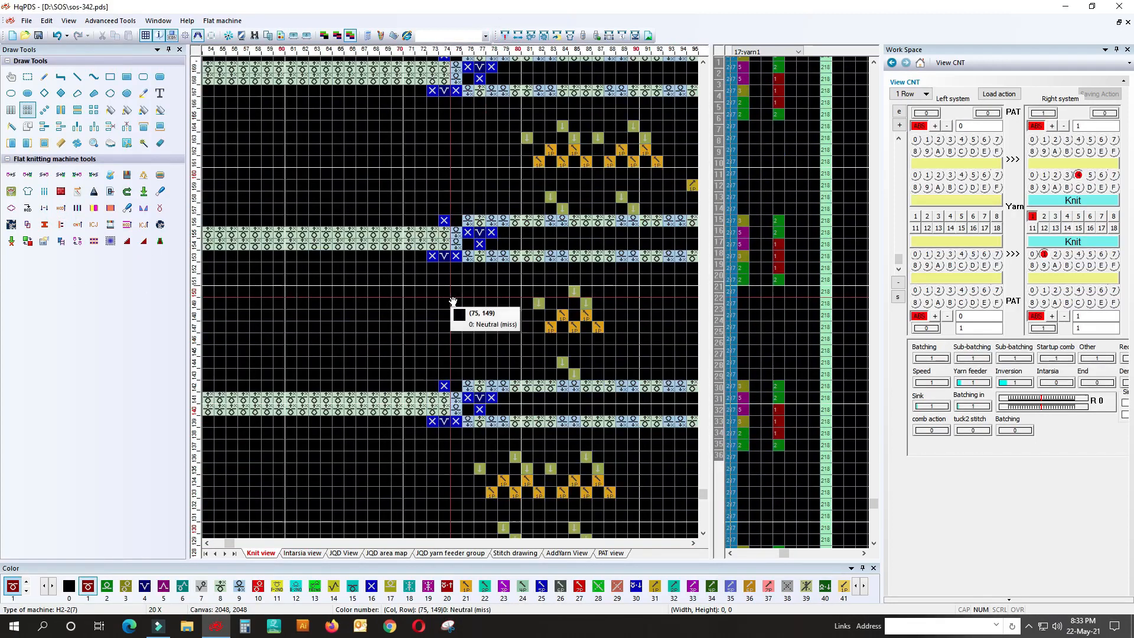
pyautogui.click(28, 109)
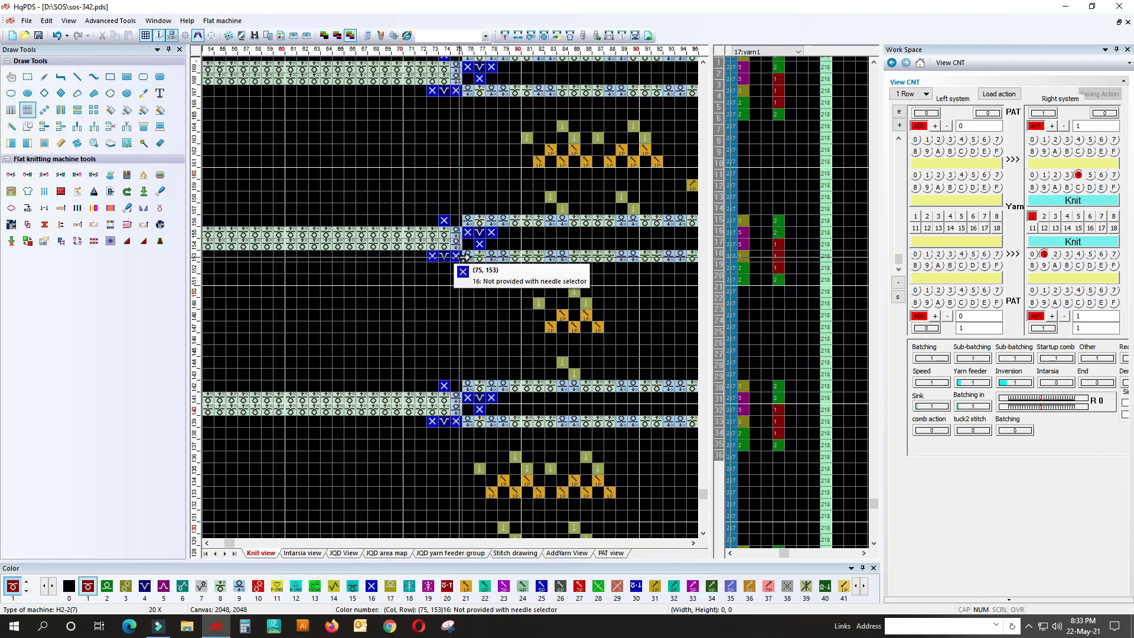
pyautogui.moveTo(465, 256); pyautogui.dragTo(459, 294)
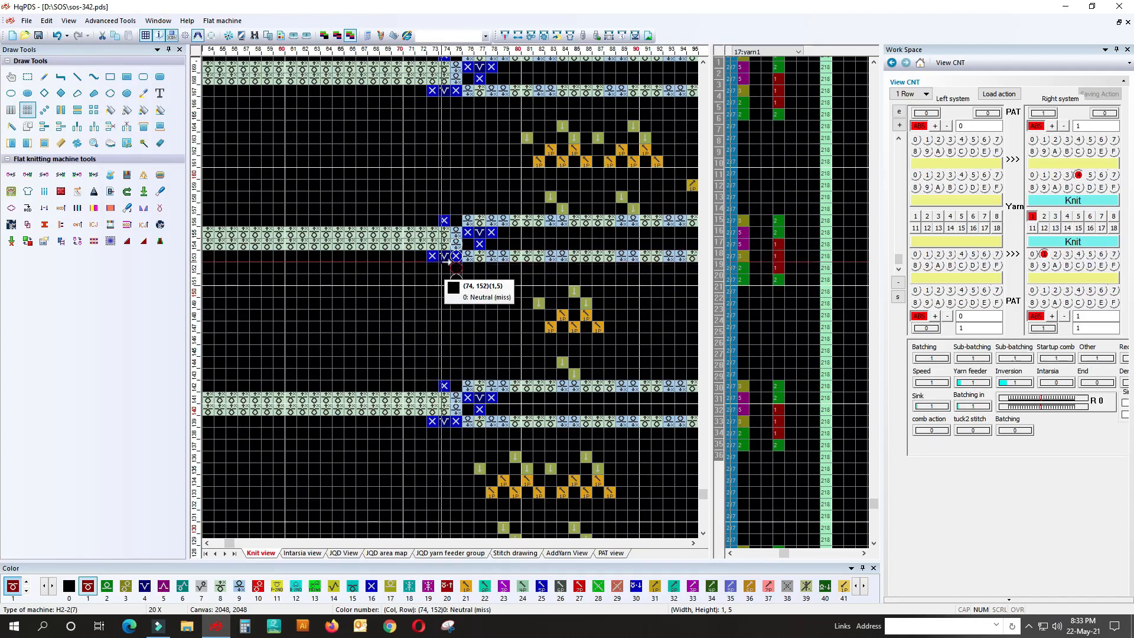
pyautogui.middleClick(476, 276)
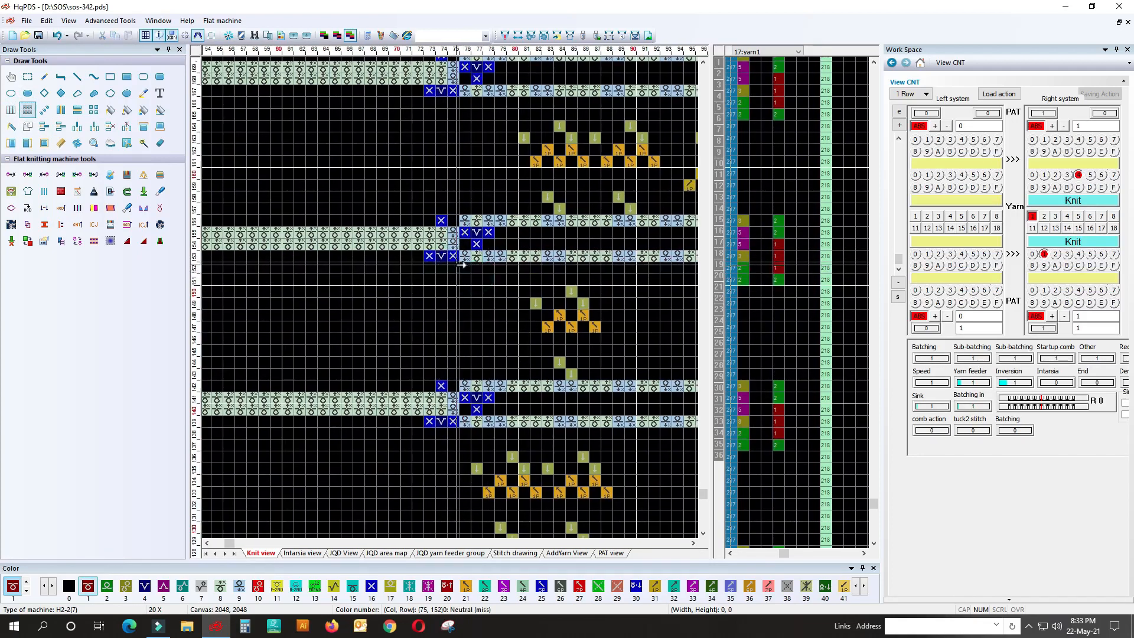
pyautogui.moveTo(441, 256); pyautogui.dragTo(441, 291)
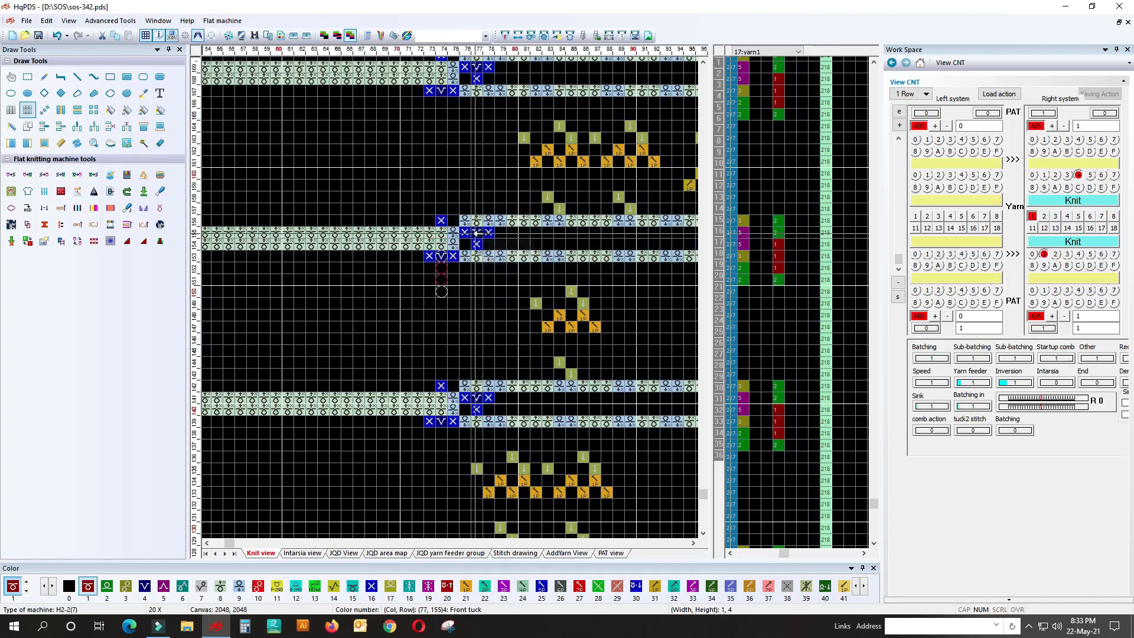
pyautogui.middleClick(479, 255)
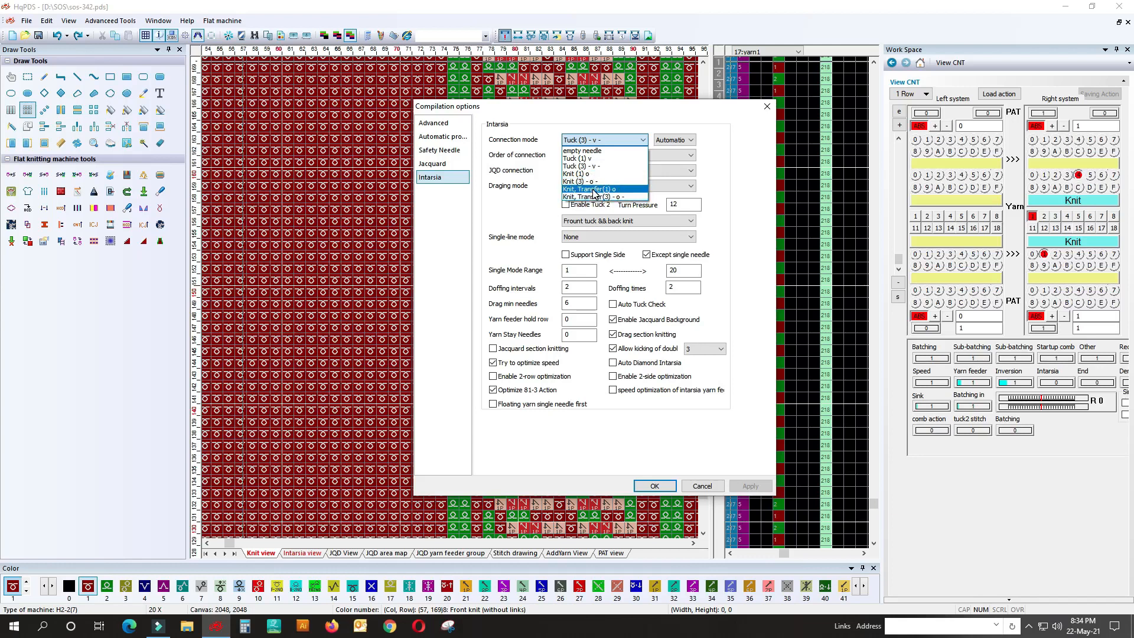
# Set the Intarsia connection mode to empty needle, compile the pattern and close the compiling information.
pyautogui.click(598, 152)
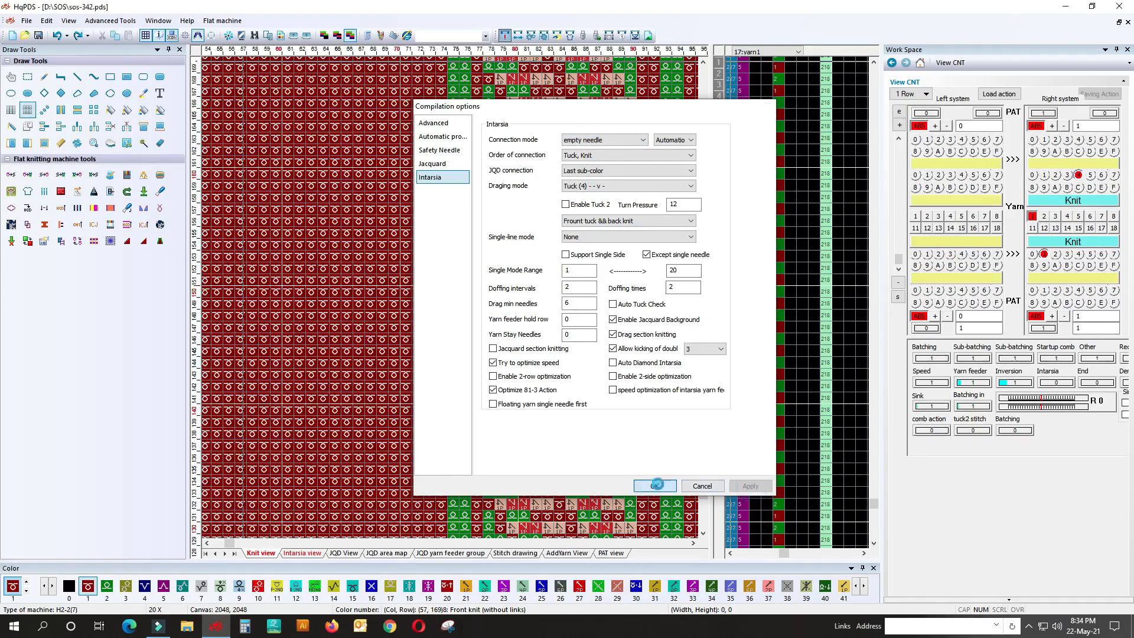
pyautogui.click(655, 485)
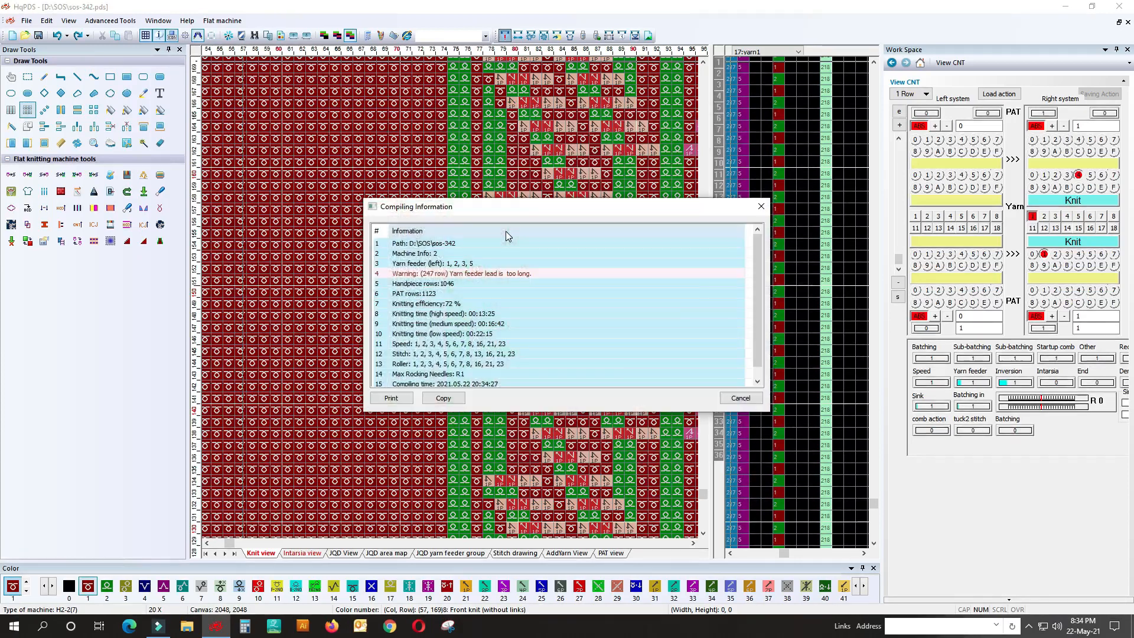
pyautogui.click(762, 206)
# Show the full colour blocks in the Intarsia view and compile the pattern again.
pyautogui.scroll(-2, 471, 321)
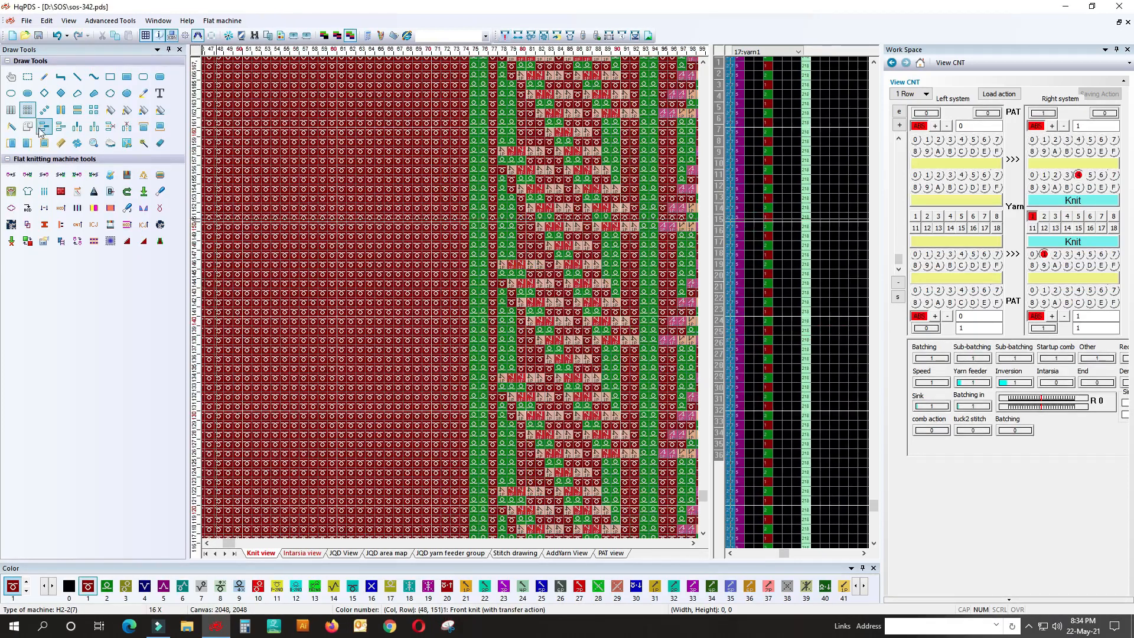
pyautogui.click(302, 553)
pyautogui.scroll(-3, 455, 297)
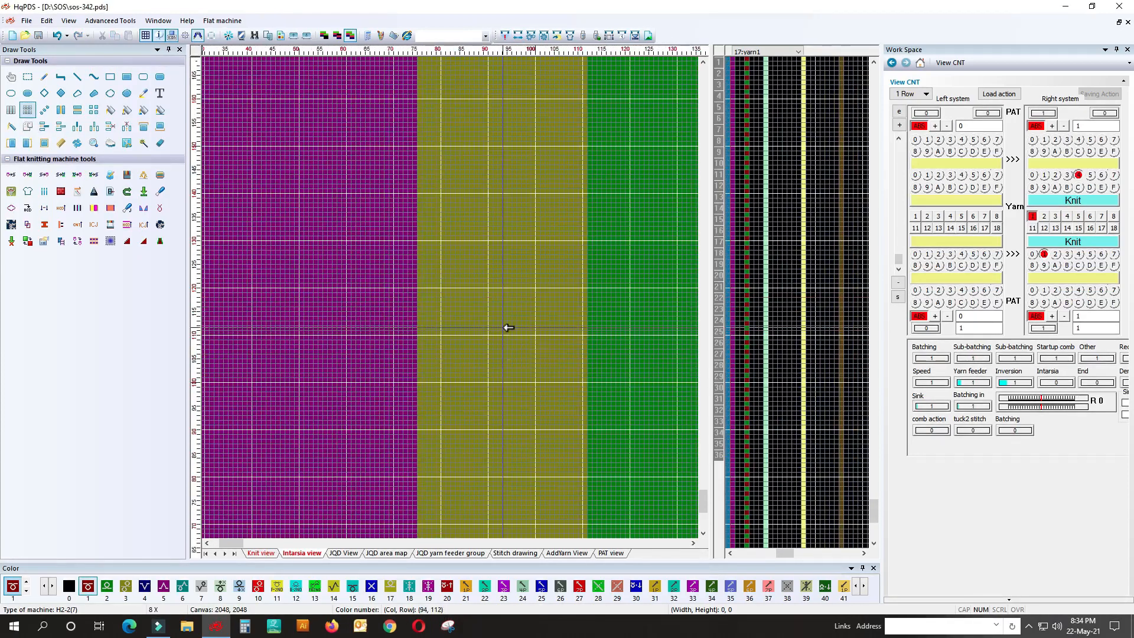
pyautogui.scroll(-2, 366, 248)
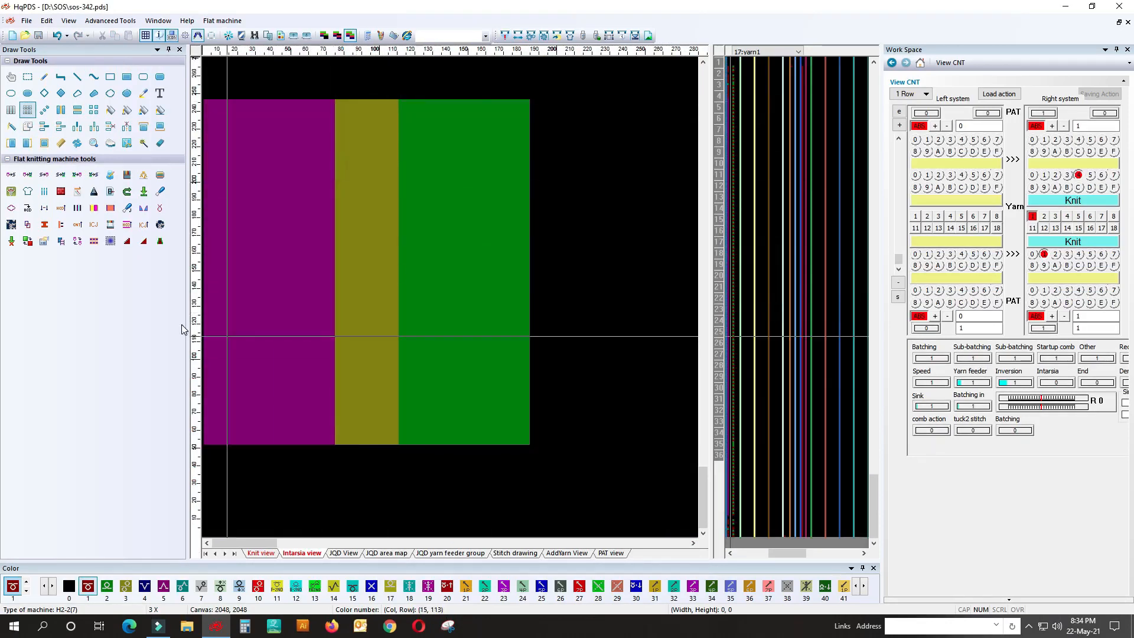
pyautogui.click(504, 35)
pyautogui.click(653, 484)
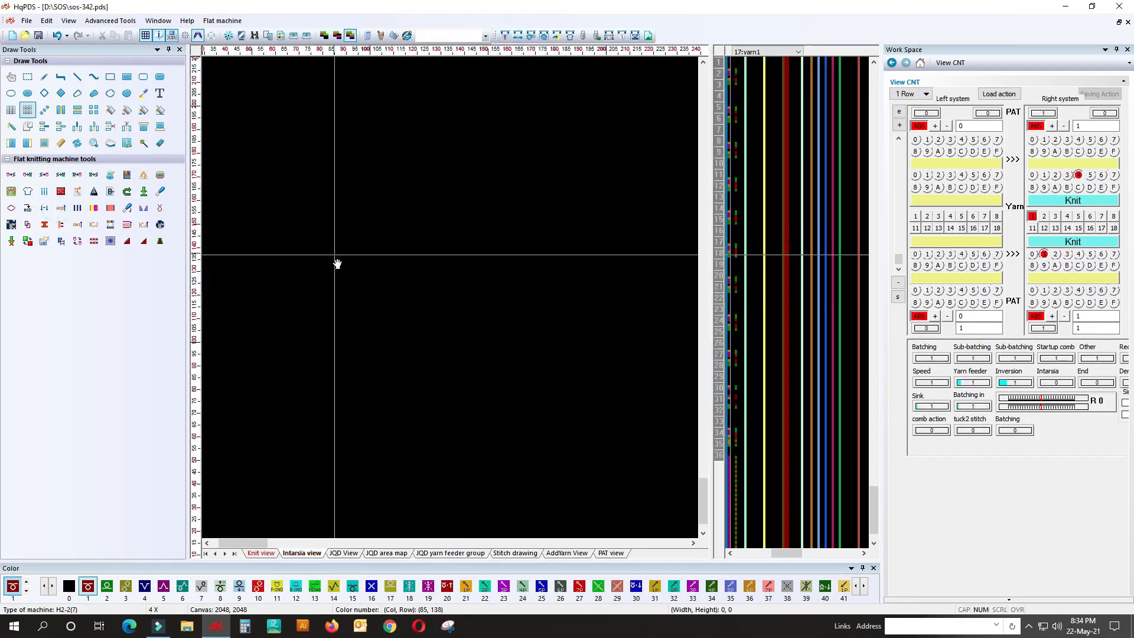
# Examine the compiled rows and the colour block boundaries around the cable in the Knit view.
pyautogui.scroll(13, 452, 303)
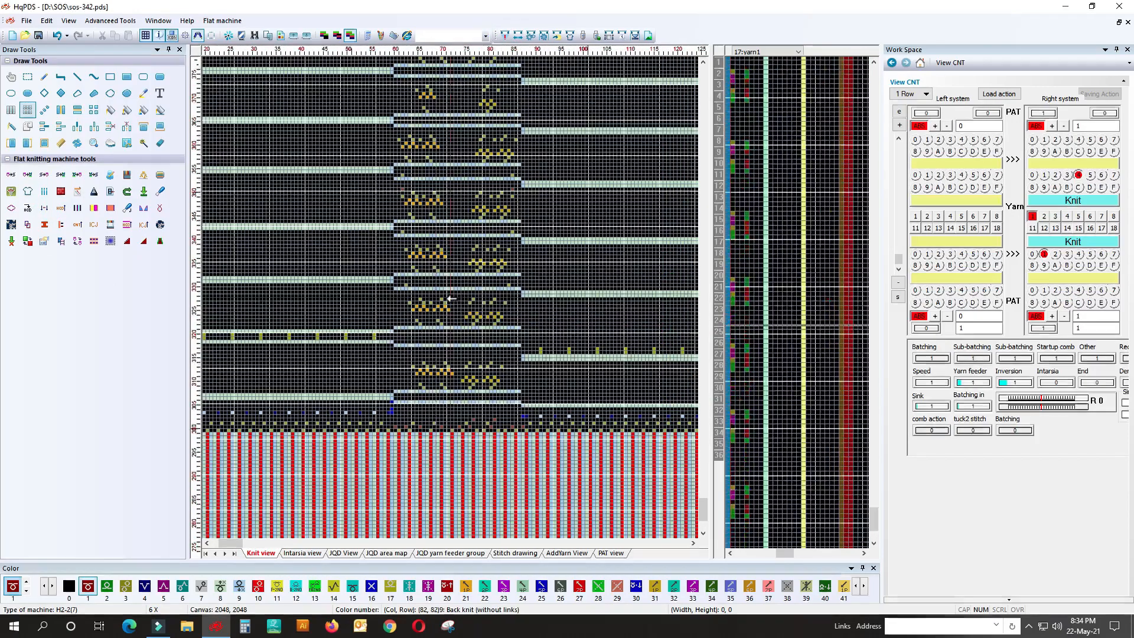
pyautogui.click(27, 111)
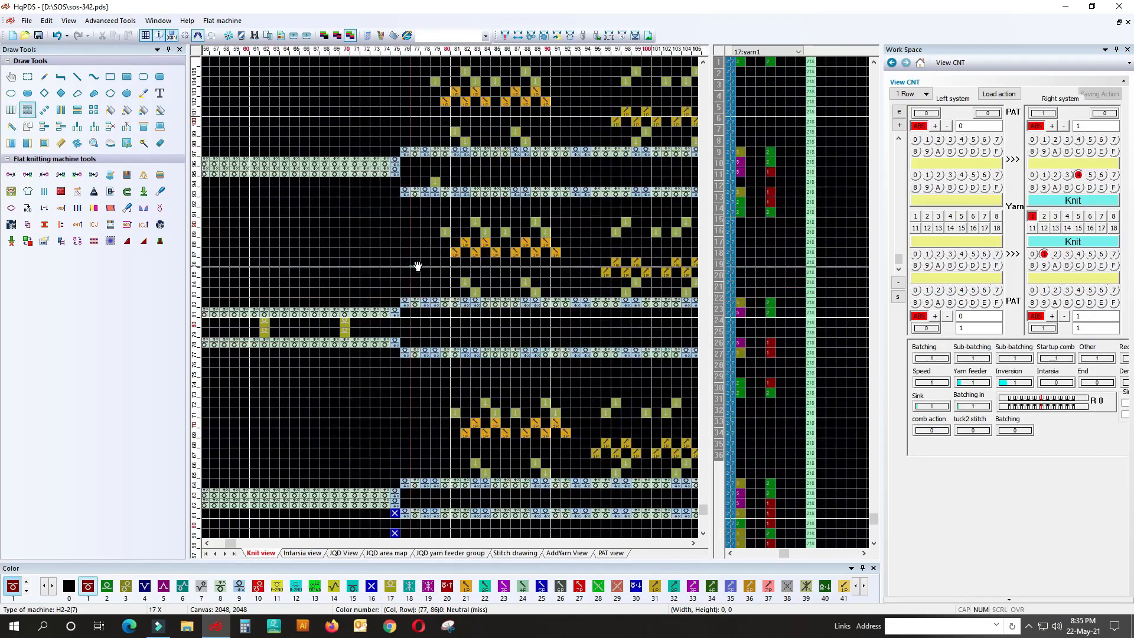
pyautogui.scroll(-5, 453, 302)
pyautogui.scroll(-10, 453, 302)
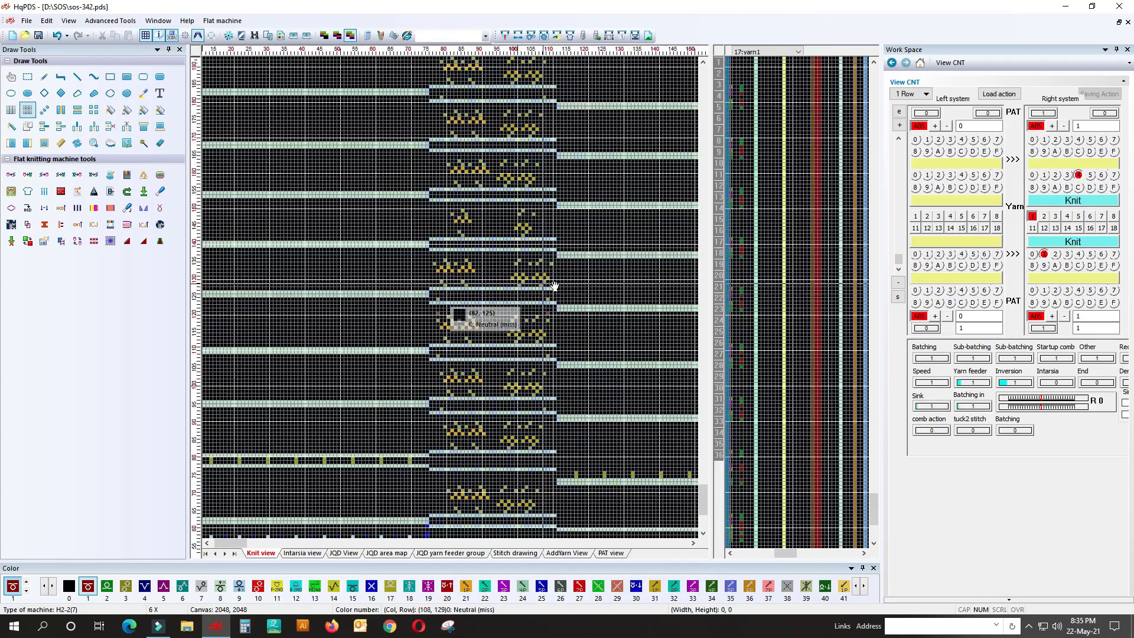
pyautogui.scroll(-3, 351, 359)
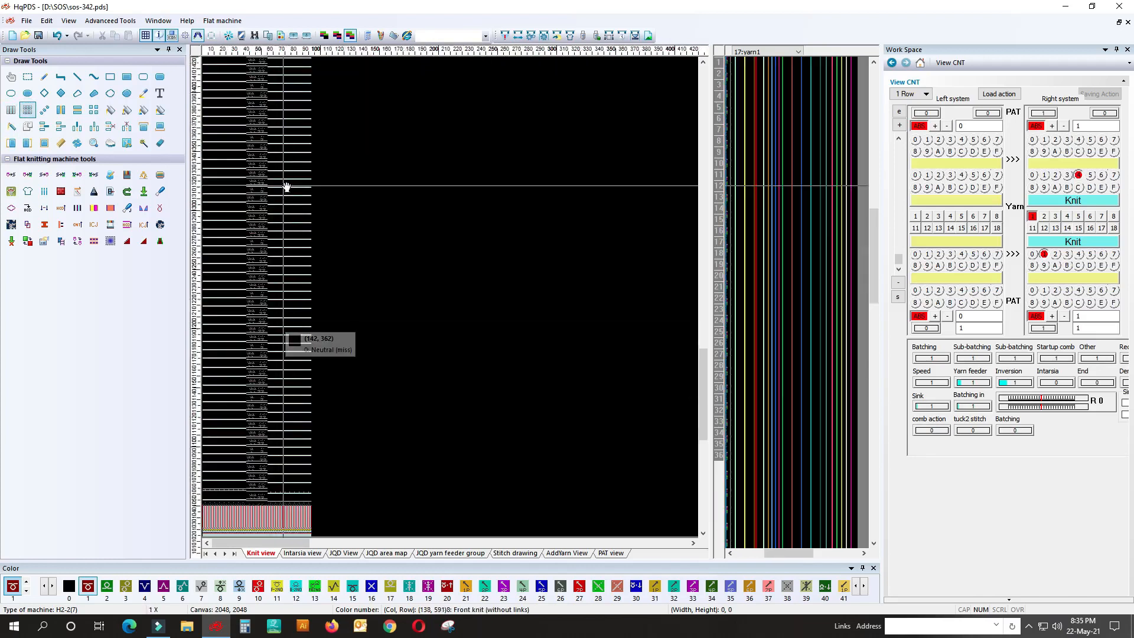
pyautogui.scroll(3, 275, 343)
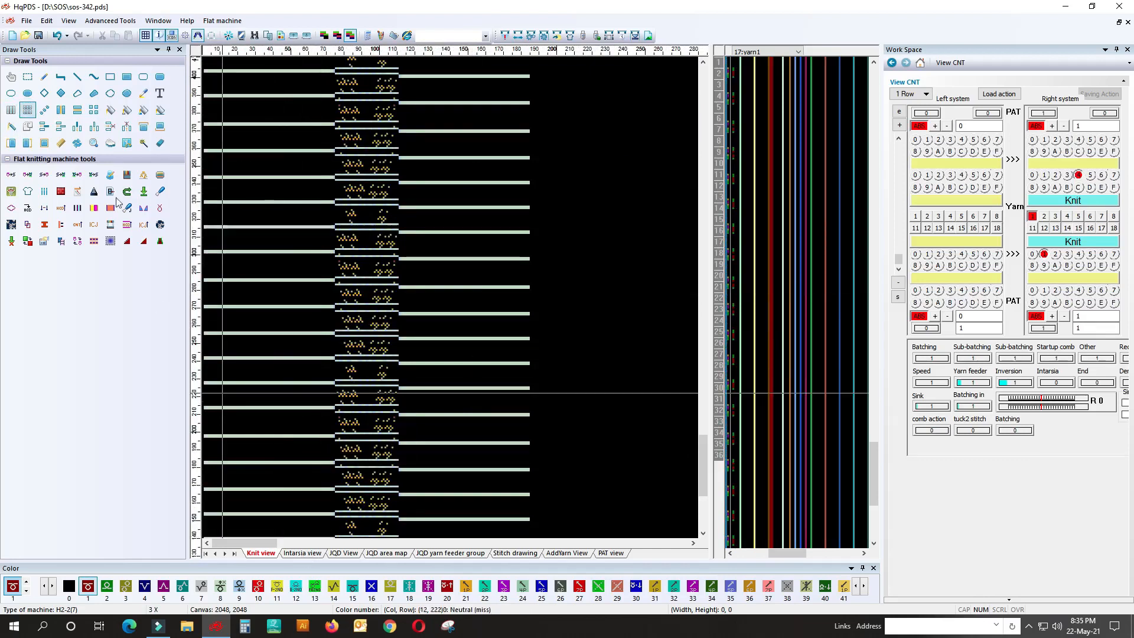
# Undo the compilation and show the full colour blocks in the Intarsia view.
pyautogui.click(51, 37)
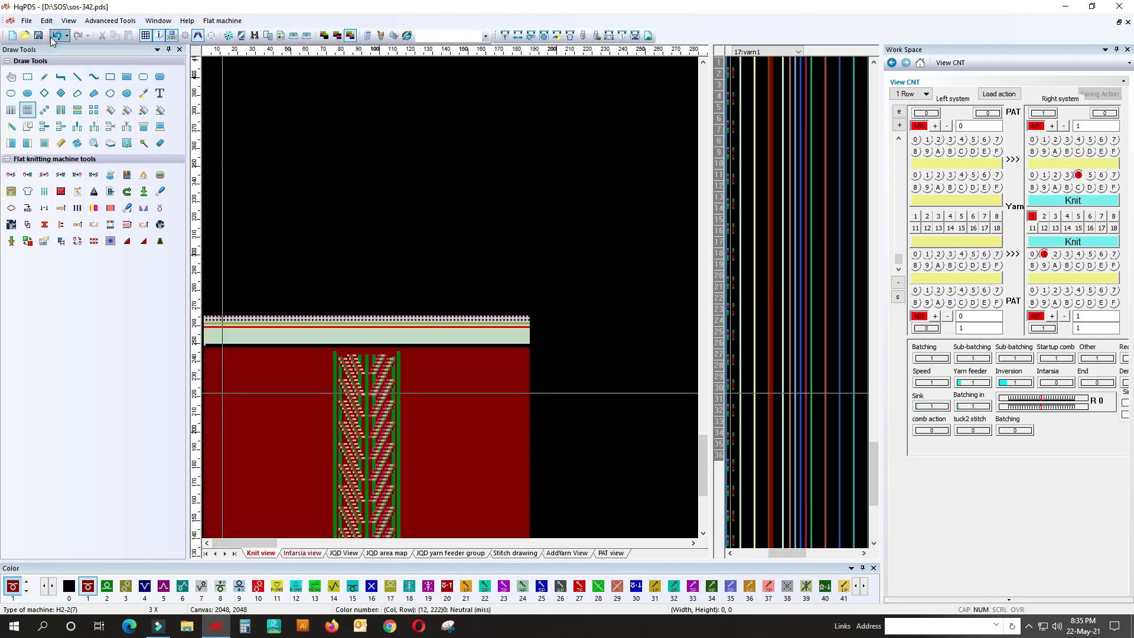
pyautogui.scroll(2, 451, 304)
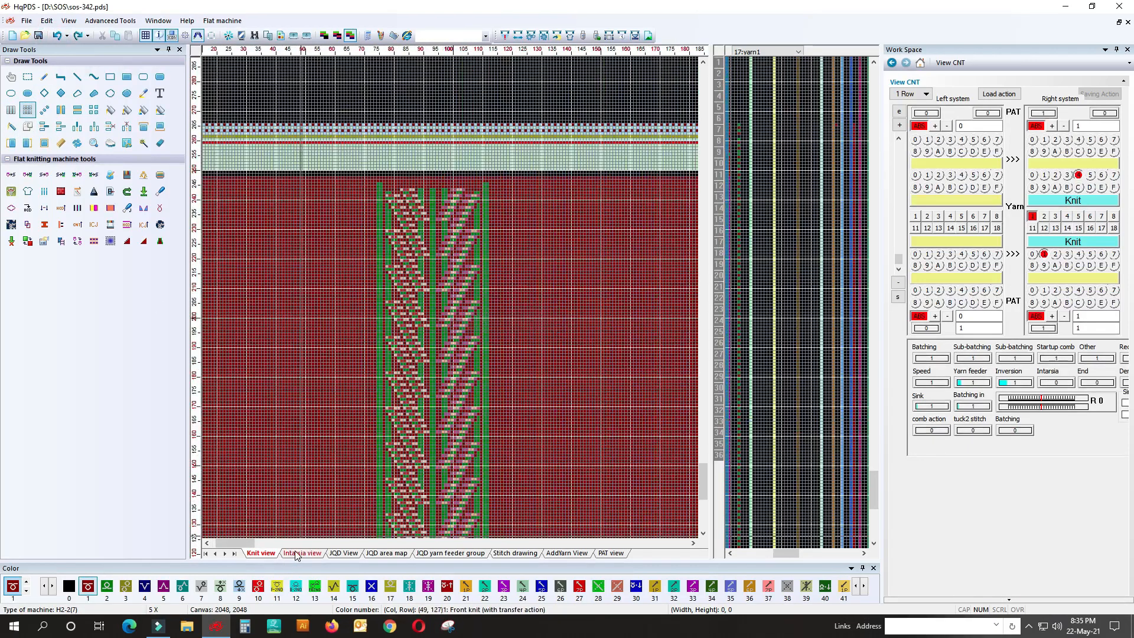
pyautogui.click(301, 553)
pyautogui.scroll(-3, 314, 370)
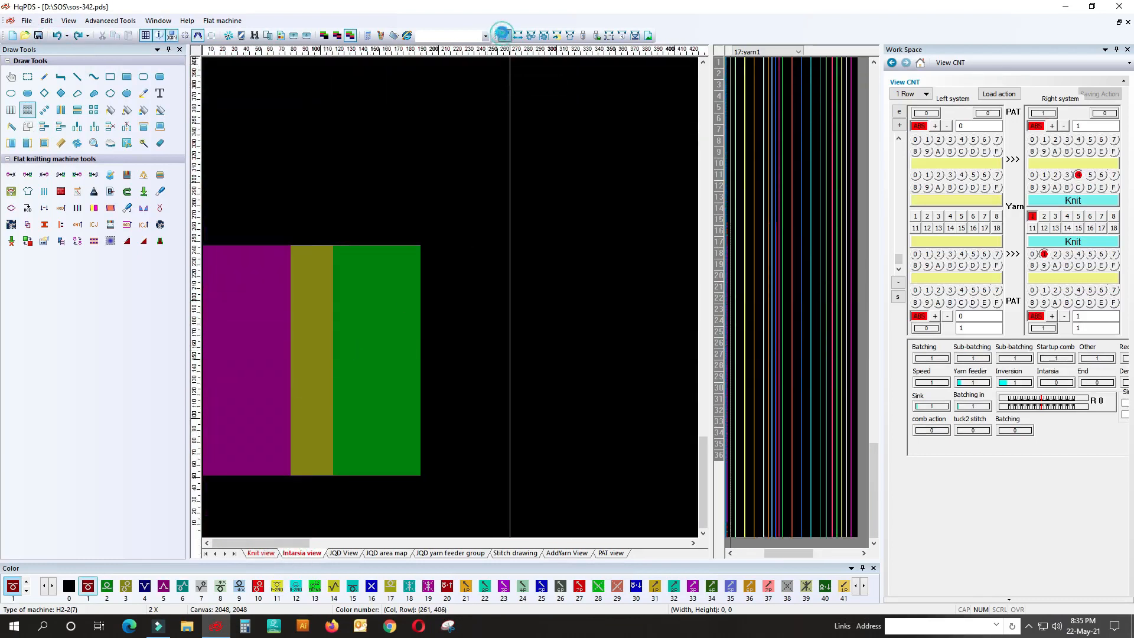
# Try Front as the needle bed setting for the Tuck (1) v Intarsia connection mode.
pyautogui.click(502, 33)
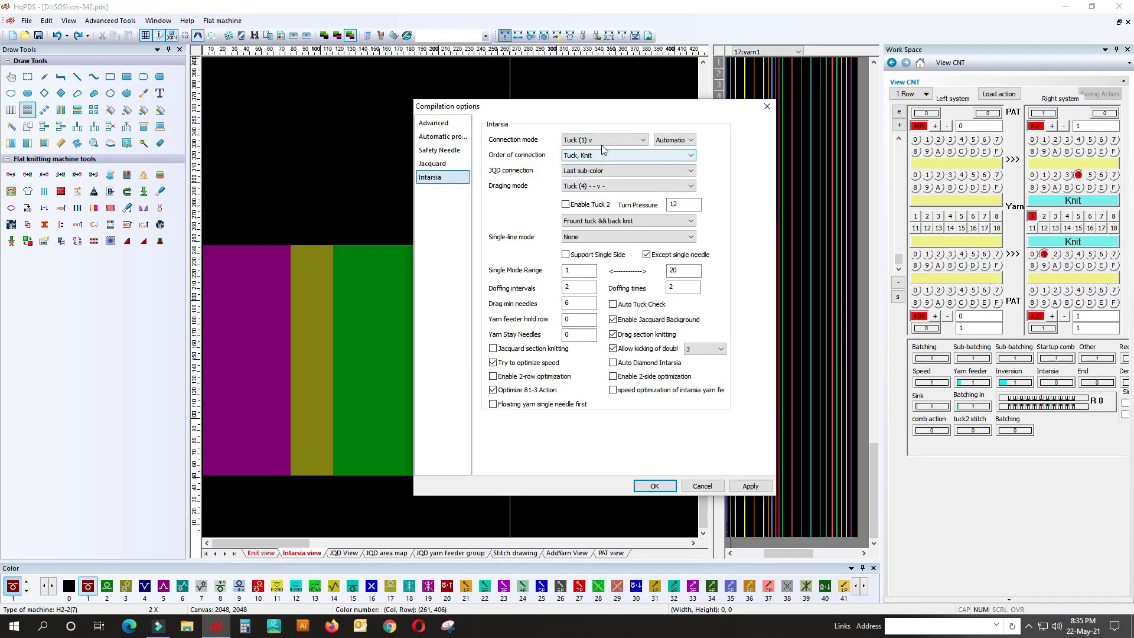
pyautogui.click(596, 141)
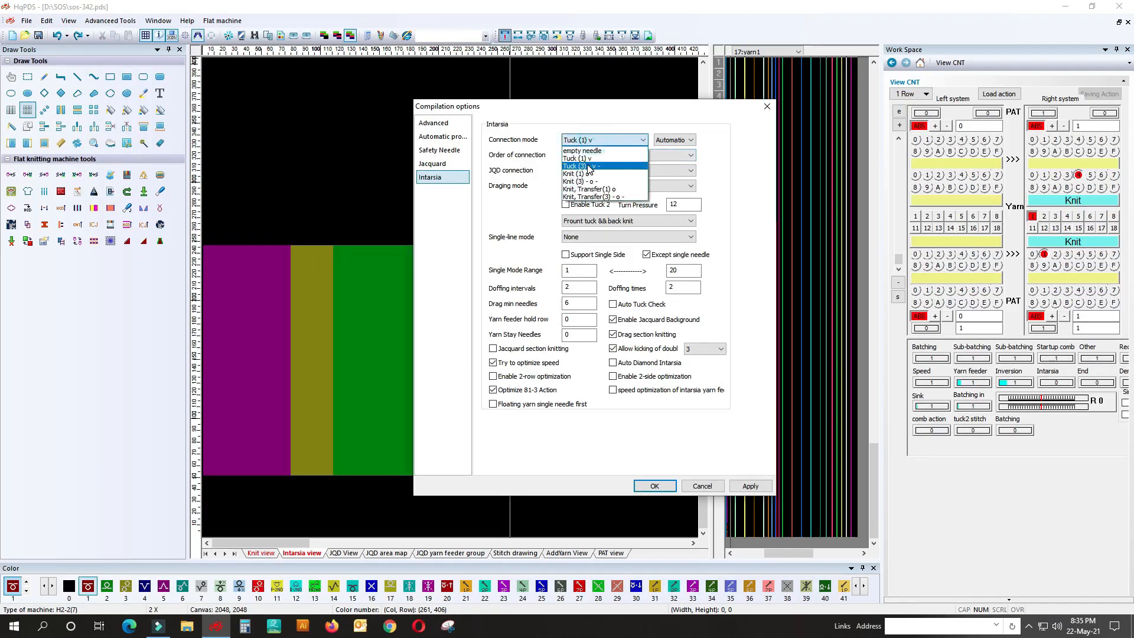
pyautogui.click(614, 140)
pyautogui.click(681, 140)
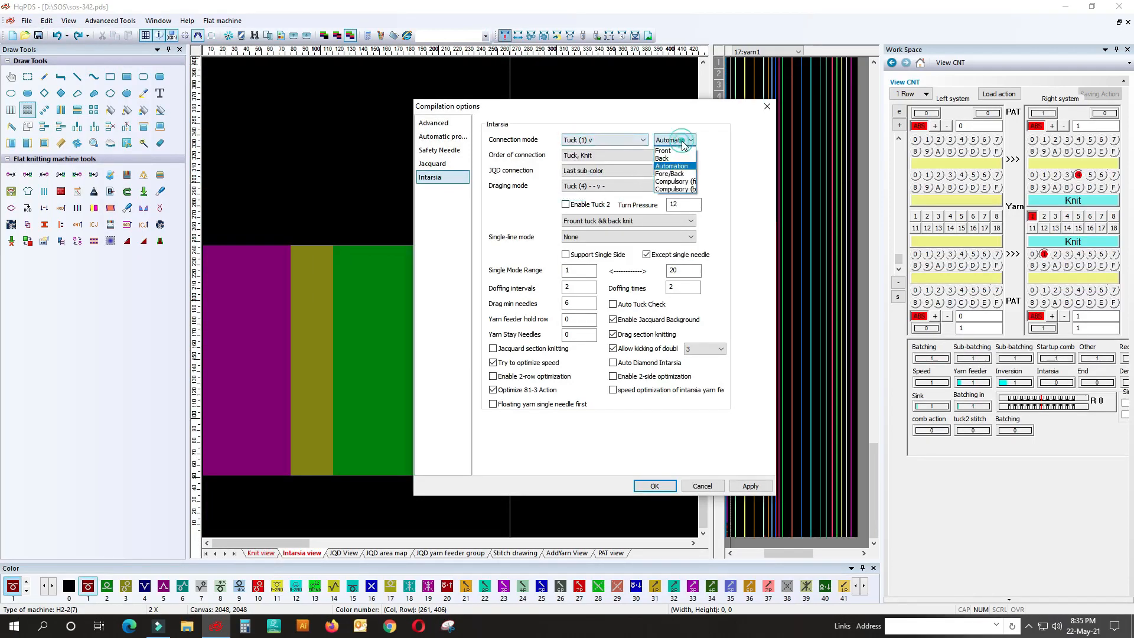
pyautogui.click(668, 152)
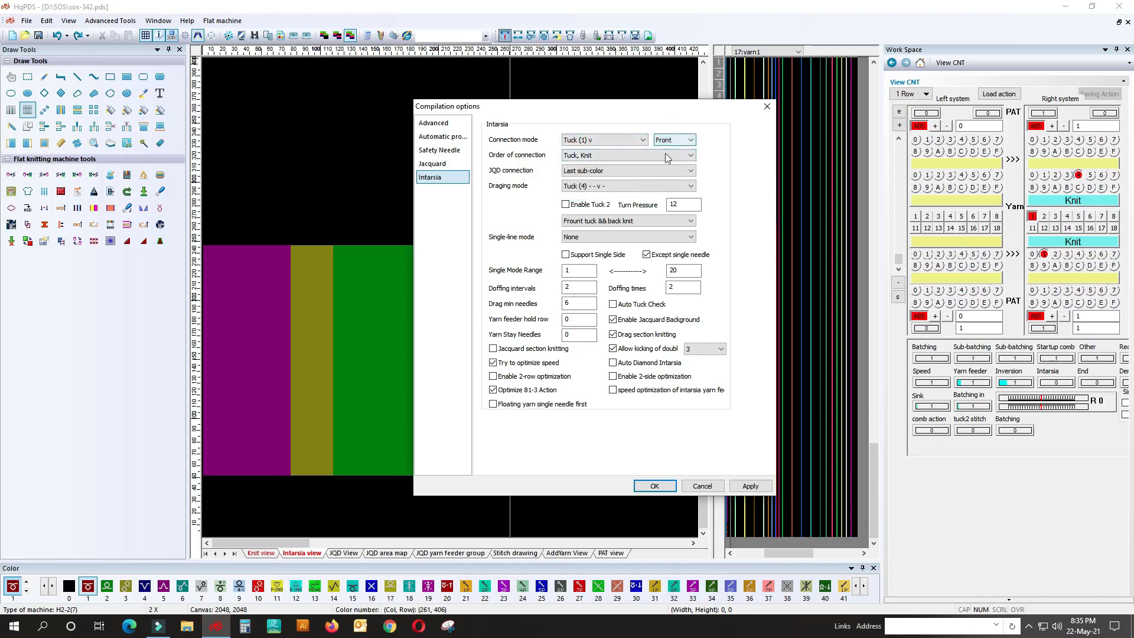
# Review the JQD connection and Draging mode choices, then close the compilation options without applying them.
pyautogui.click(601, 173)
pyautogui.click(598, 170)
pyautogui.click(648, 187)
pyautogui.click(596, 188)
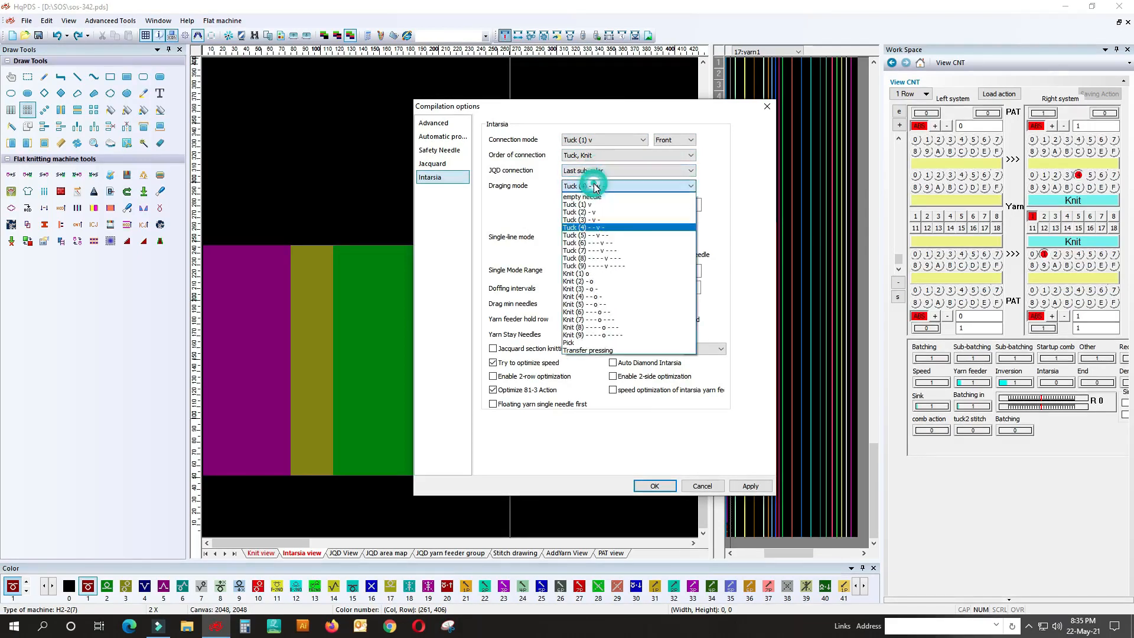
pyautogui.click(595, 187)
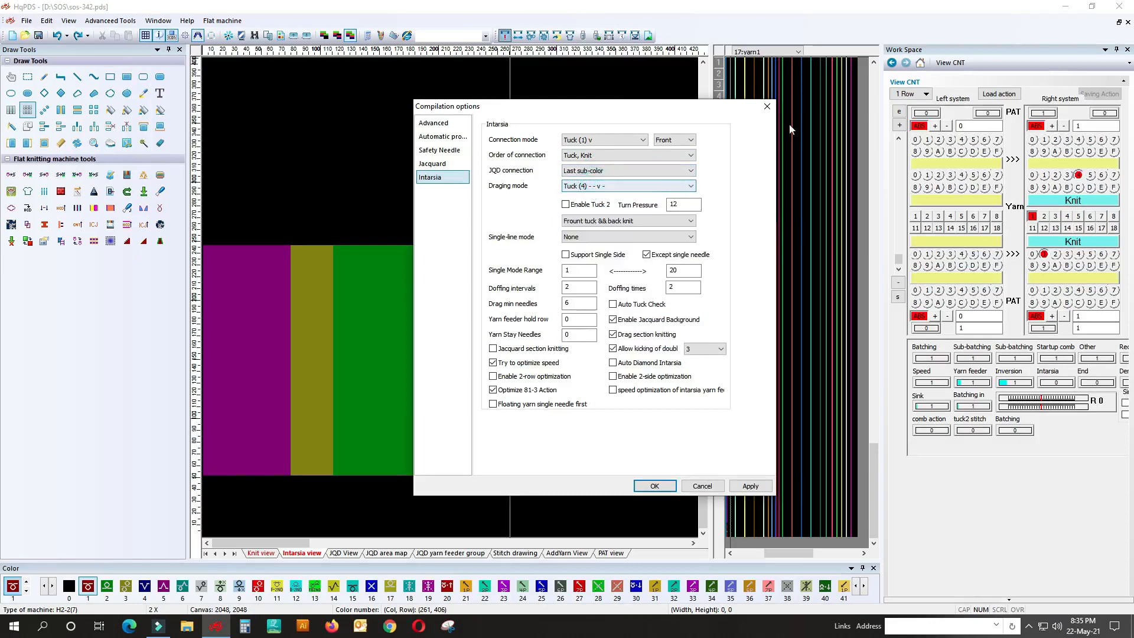
pyautogui.click(769, 109)
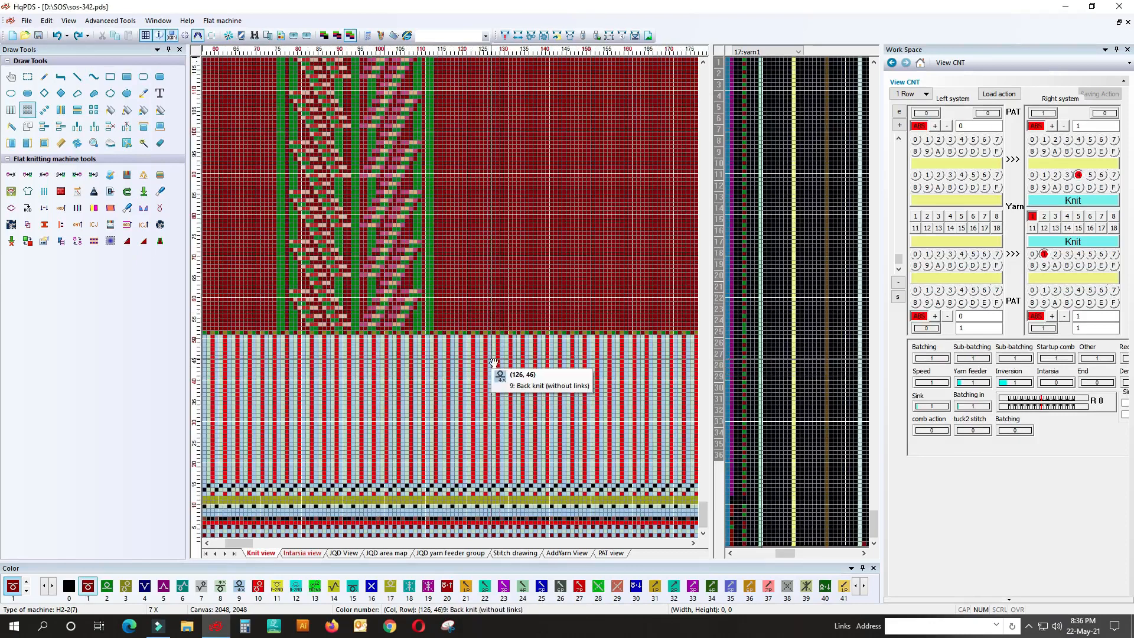
# Compile the pattern and examine the yarn dragging row of tucks just above the rib in the Knit view.
pyautogui.scroll(2, 456, 301)
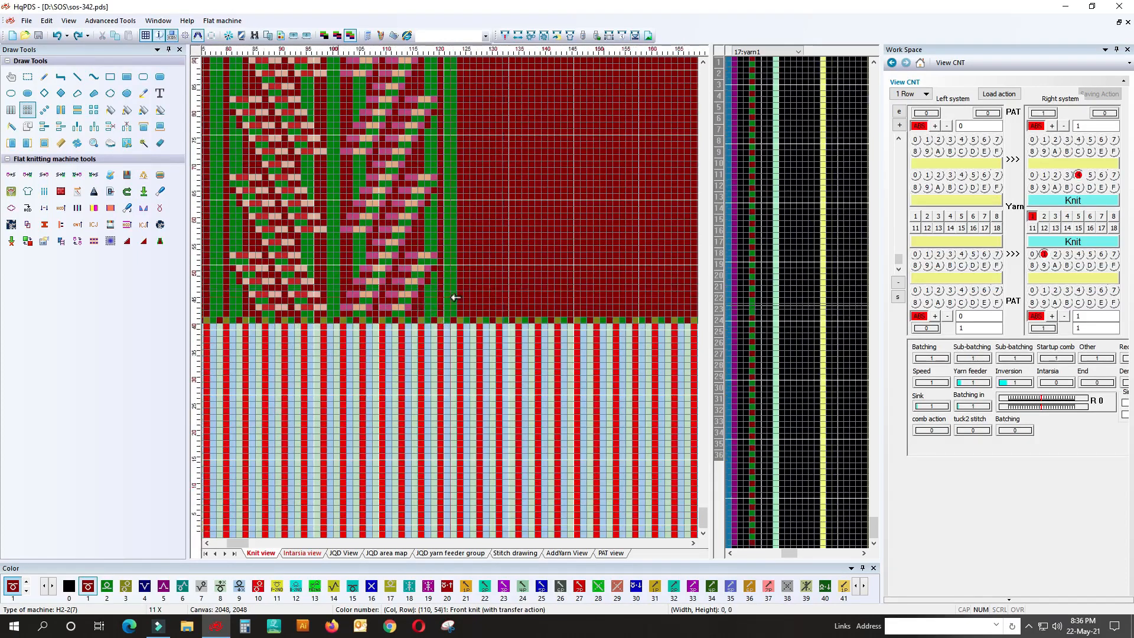
pyautogui.scroll(2, 460, 289)
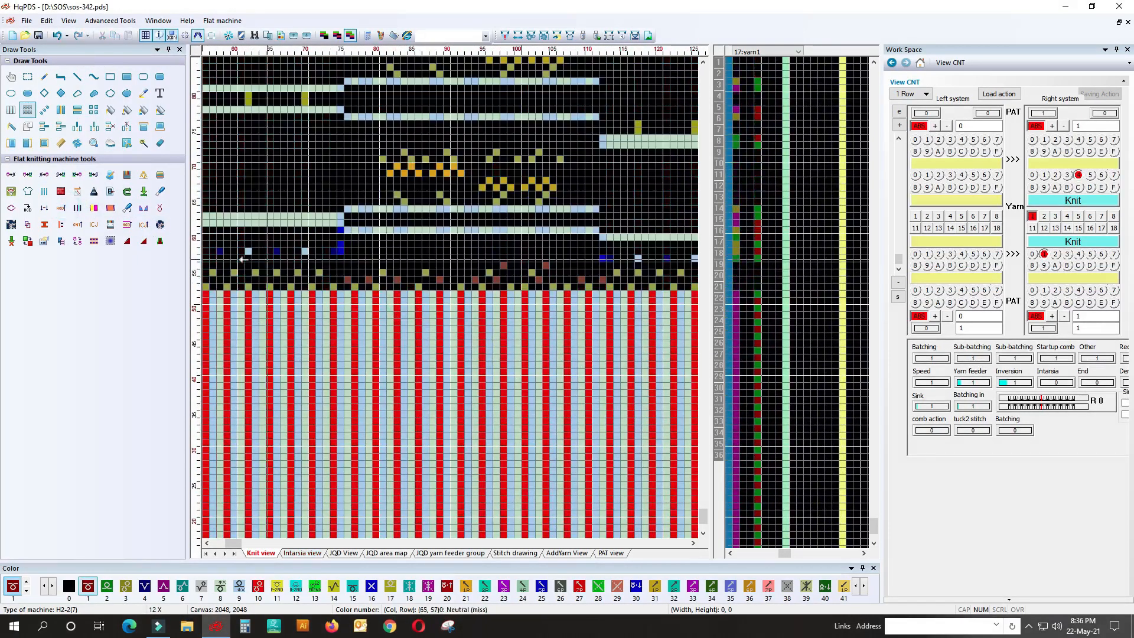
pyautogui.scroll(3, 405, 302)
pyautogui.scroll(-2, 405, 303)
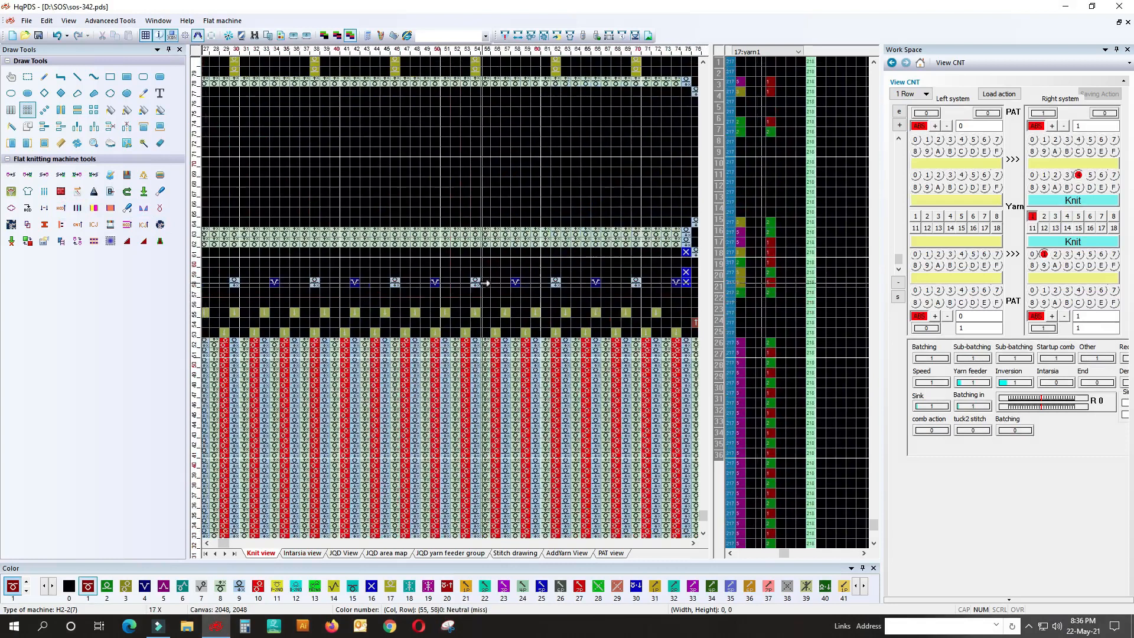
pyautogui.scroll(-1, 425, 301)
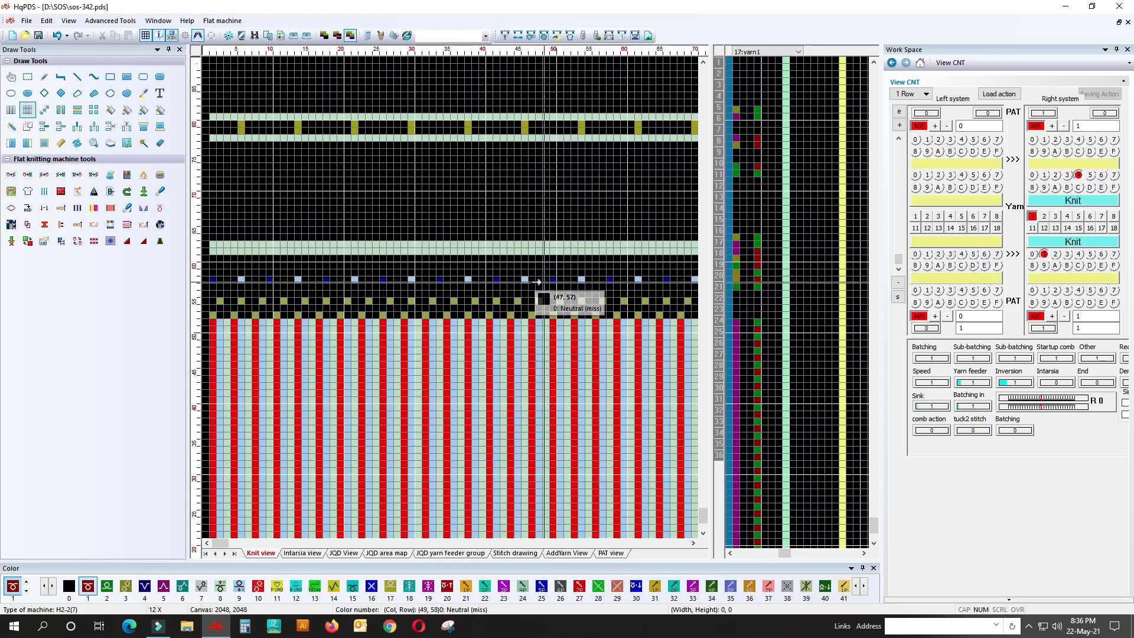
pyautogui.moveTo(293, 282); pyautogui.dragTo(412, 281)
pyautogui.scroll(3, 412, 281)
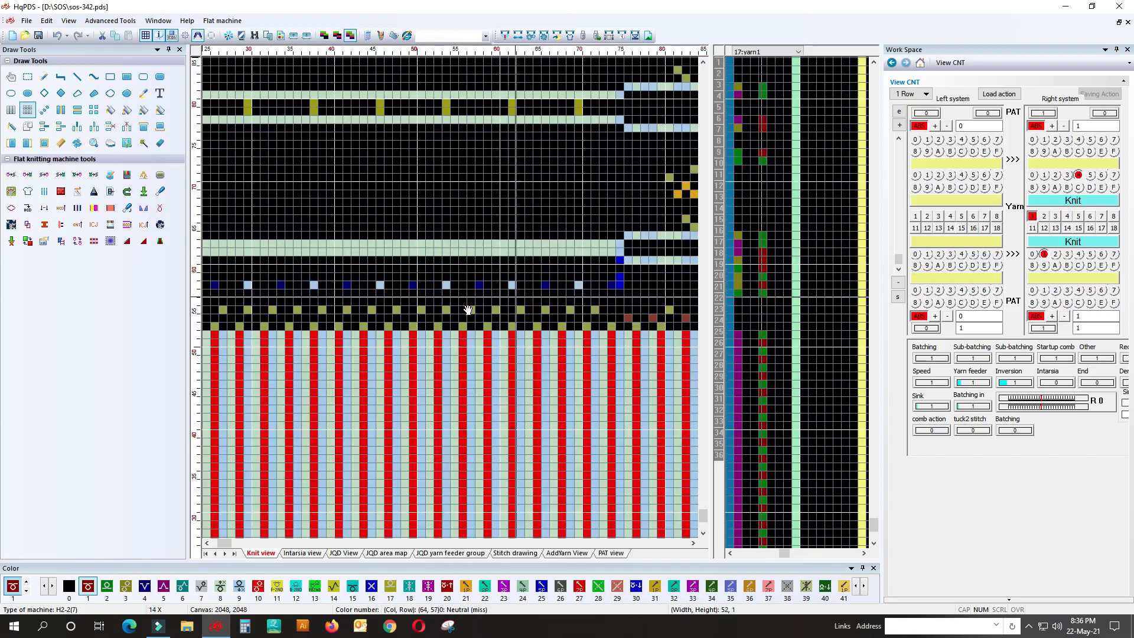
pyautogui.scroll(-1, 289, 316)
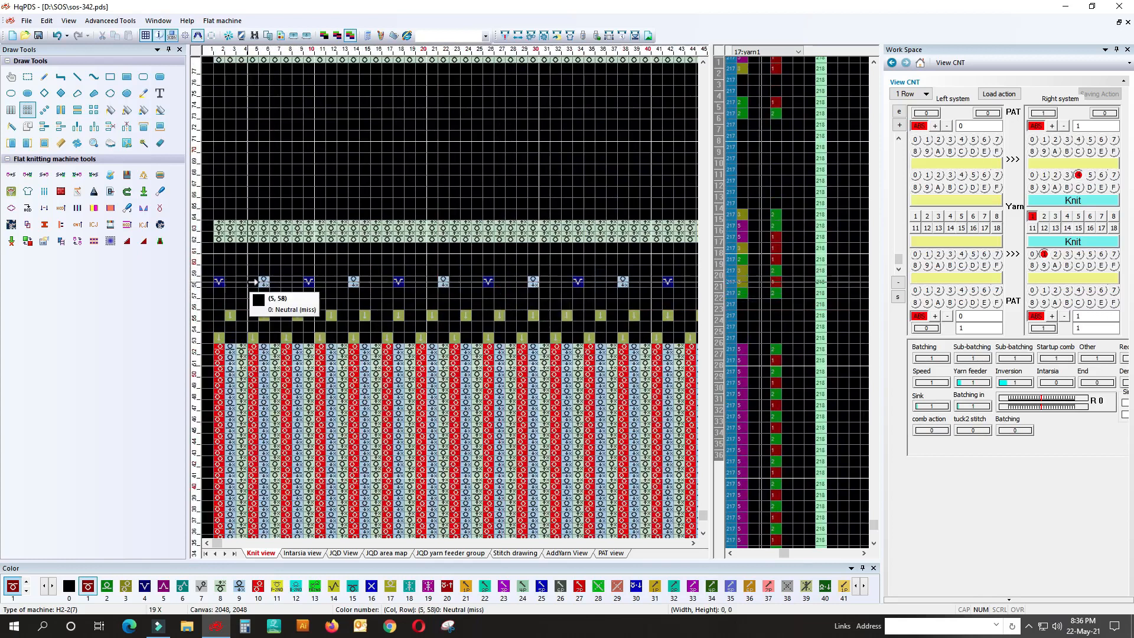
# Inspect the row 58 settings and mark the empty needles between the alternating tuck and knit stitches.
pyautogui.click(218, 287)
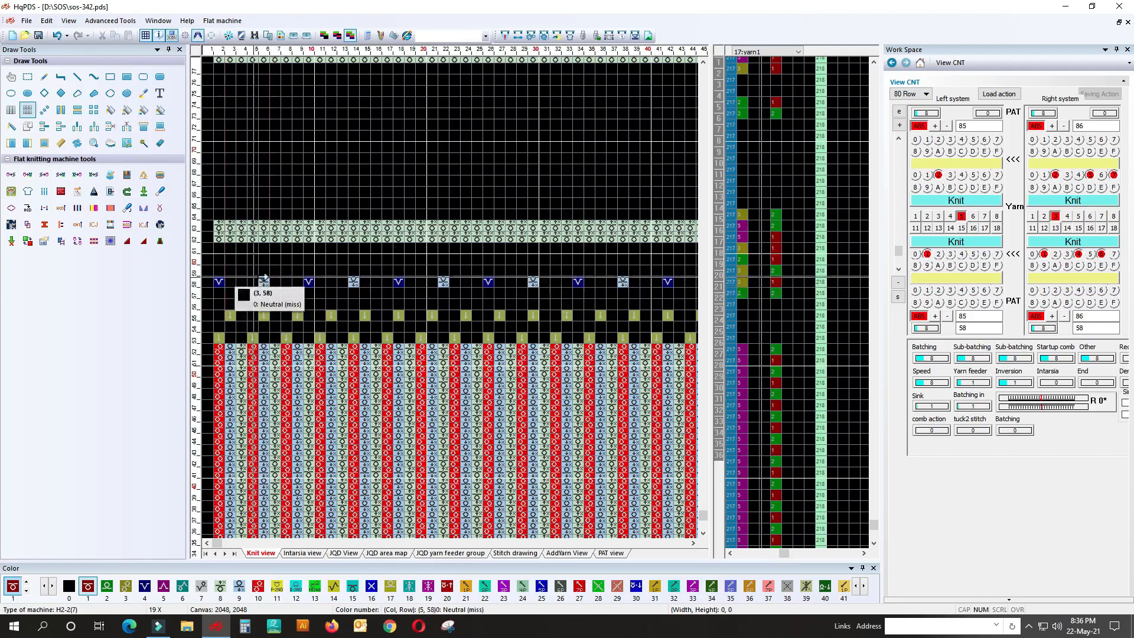
pyautogui.click(264, 272)
pyautogui.moveTo(300, 284); pyautogui.dragTo(267, 283)
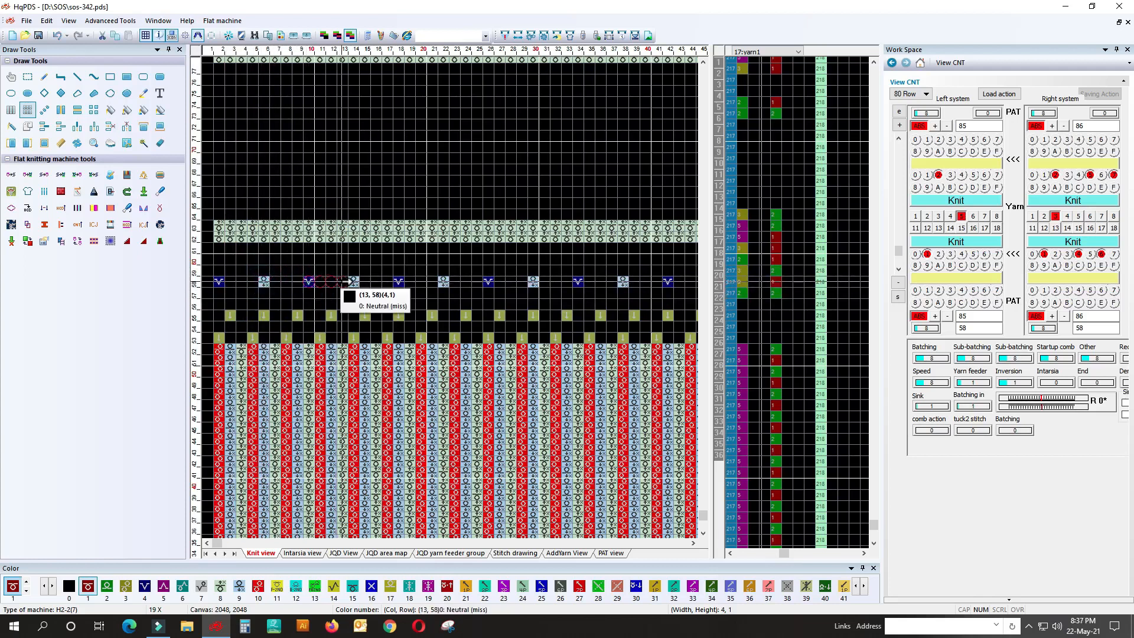
pyautogui.rightClick(362, 284)
pyautogui.click(388, 314)
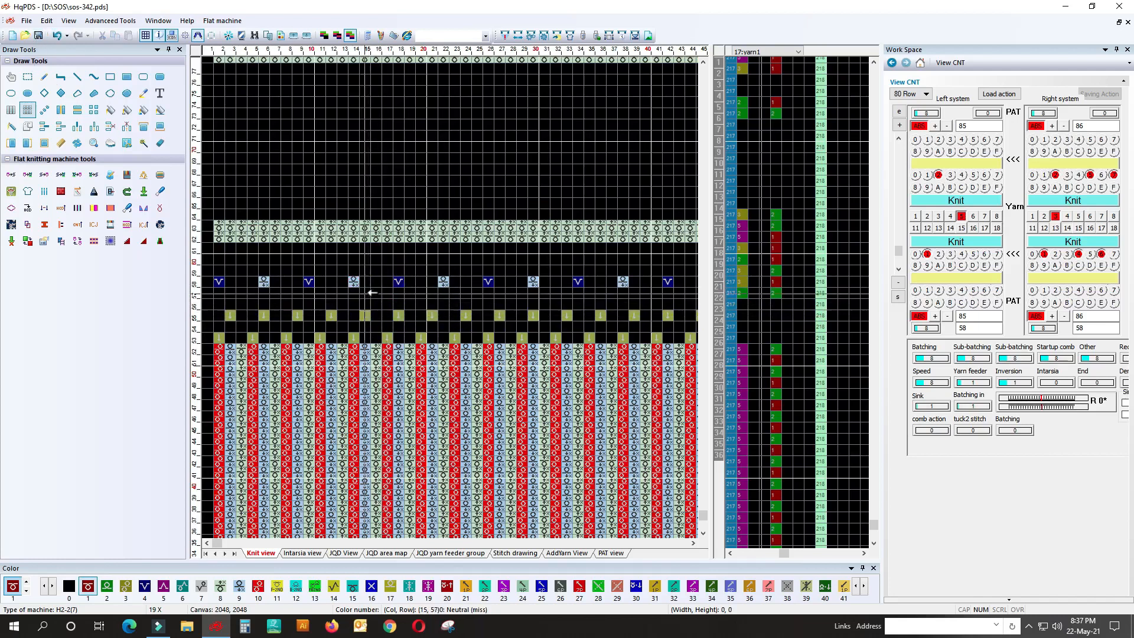
# Undo the compilation, then recompile the pattern with the Intarsia Draging mode set to Tuck (2) - v.
pyautogui.click(57, 36)
pyautogui.click(511, 38)
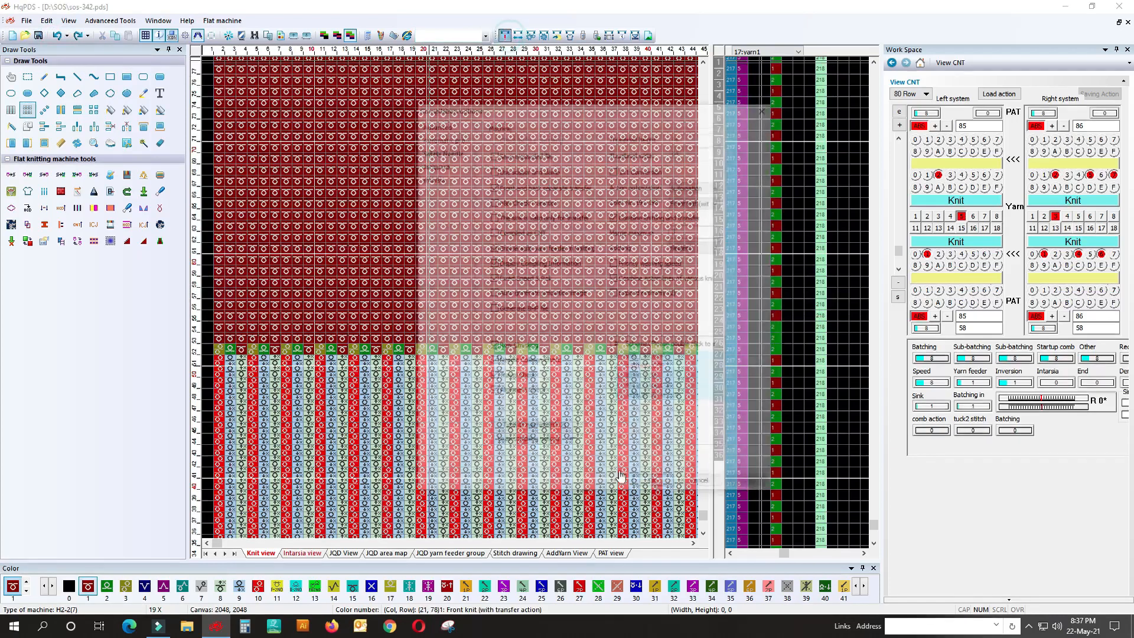
pyautogui.click(429, 177)
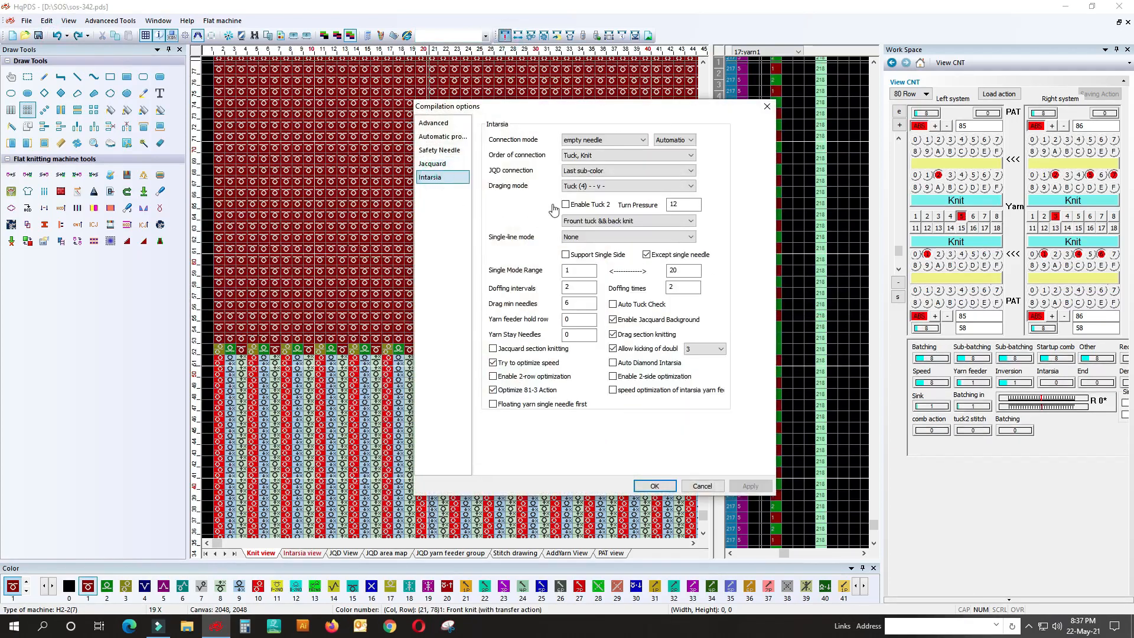
pyautogui.click(588, 187)
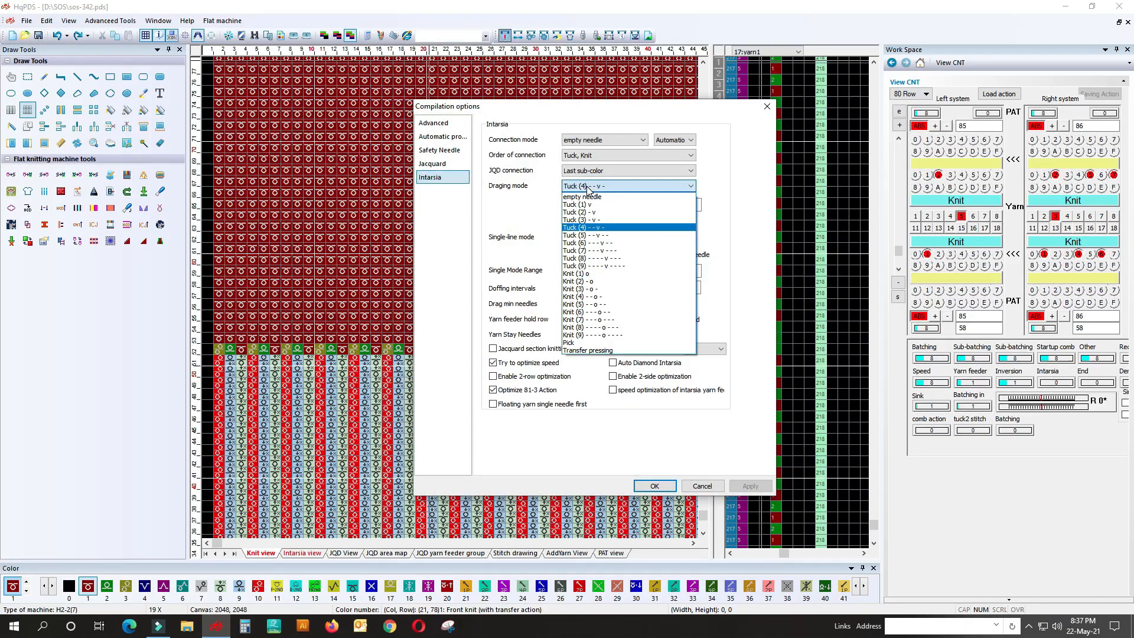
pyautogui.click(591, 212)
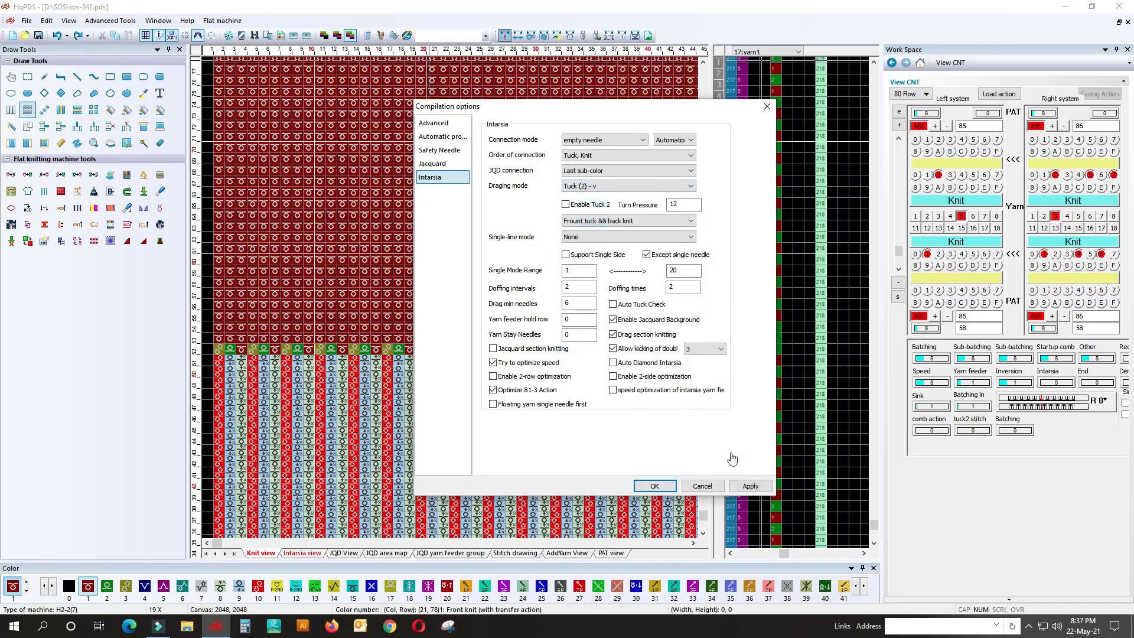
pyautogui.click(655, 485)
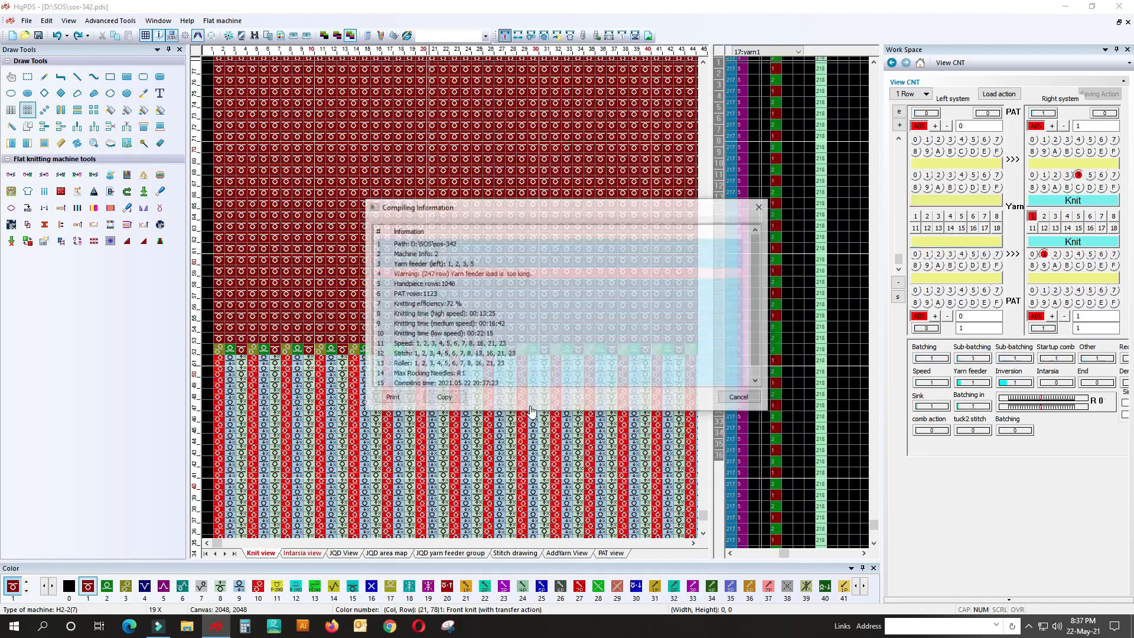
pyautogui.click(756, 206)
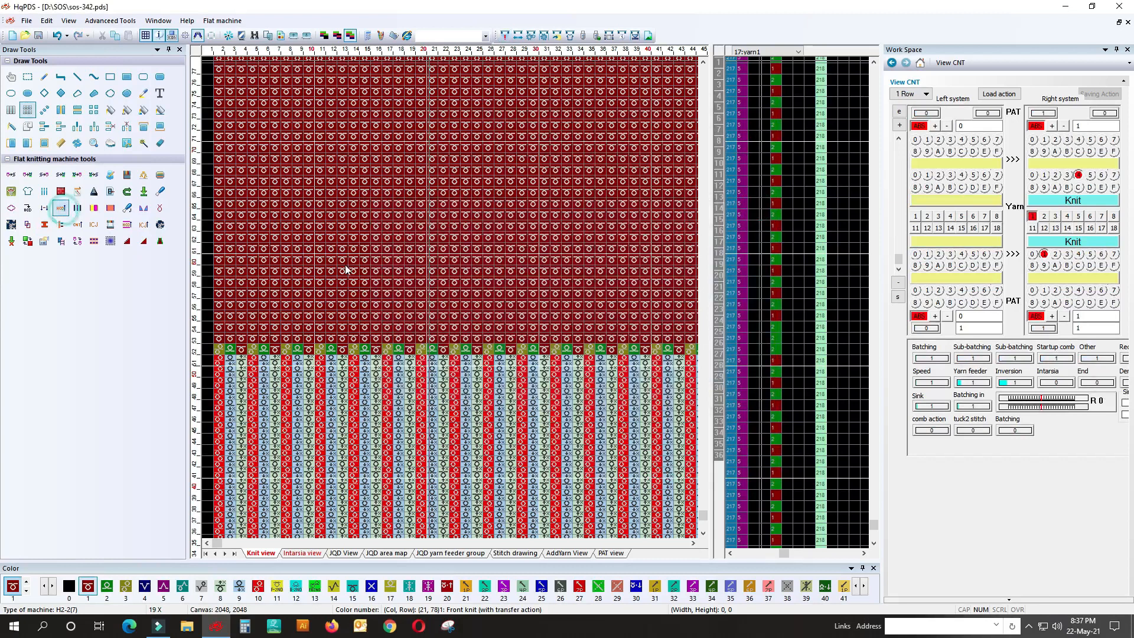
# Examine the recompiled dragging row above the rib, marking the single empty needle between neighbouring stitches.
pyautogui.scroll(1, 321, 307)
pyautogui.click(355, 302)
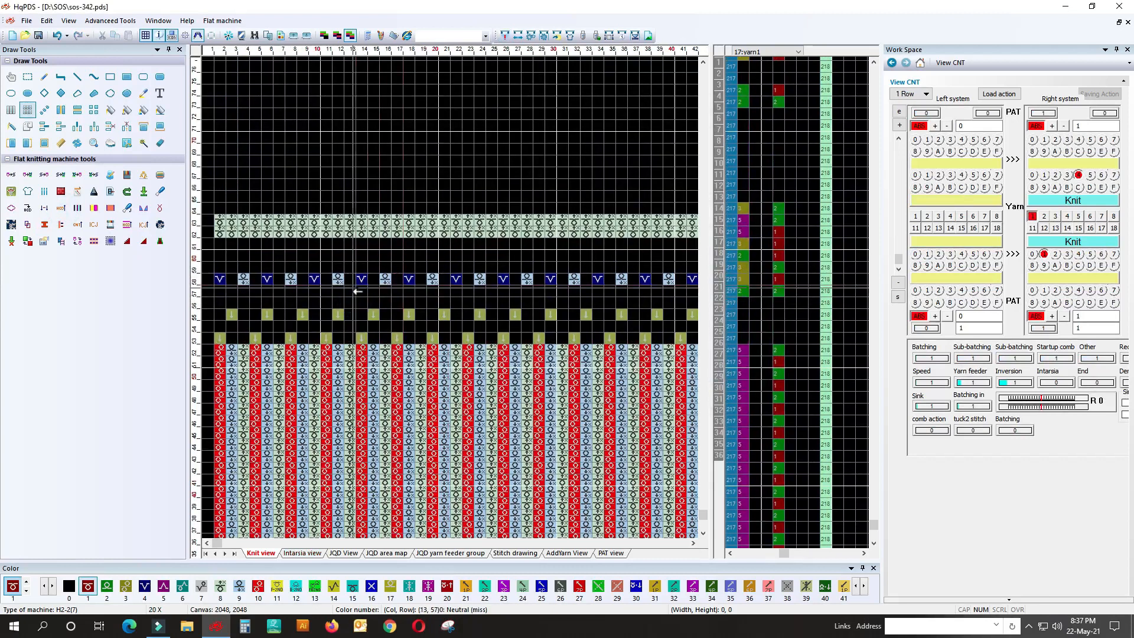
pyautogui.click(291, 279)
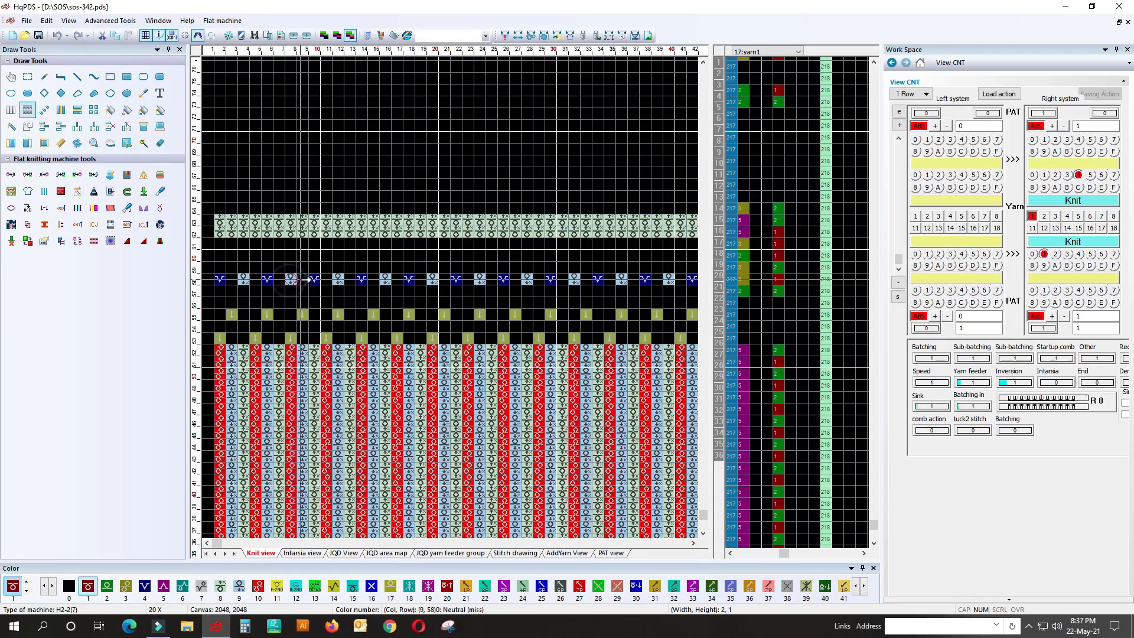
pyautogui.click(301, 278)
pyautogui.moveTo(302, 283); pyautogui.dragTo(398, 282)
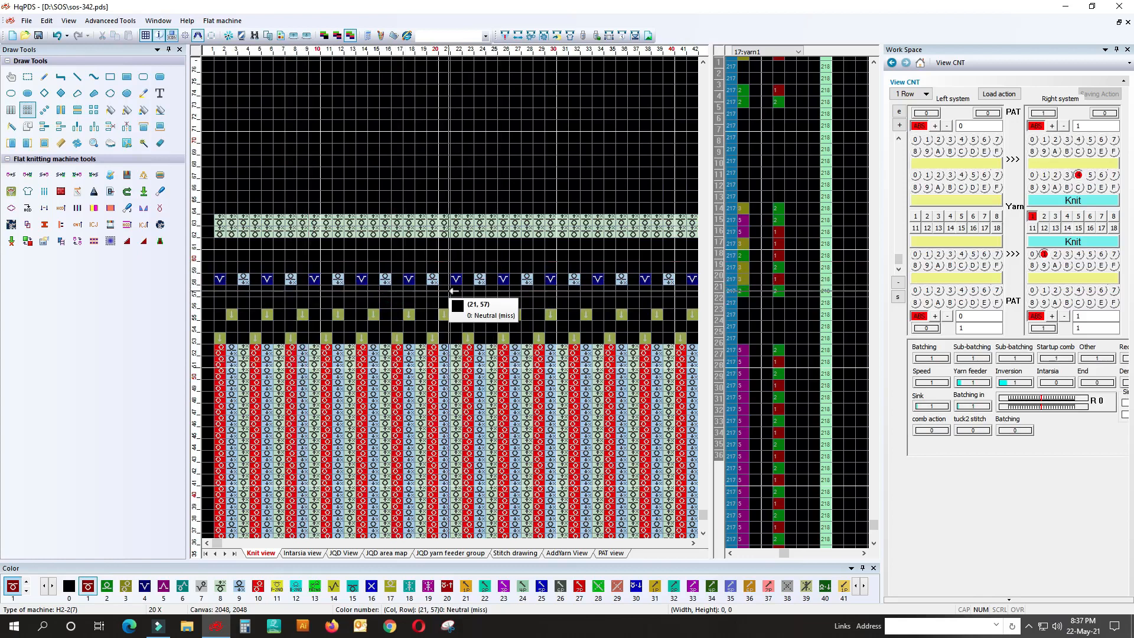
# Review the Intarsia Draging mode choices again and close the compilation options without changing them.
pyautogui.click(516, 37)
pyautogui.click(429, 177)
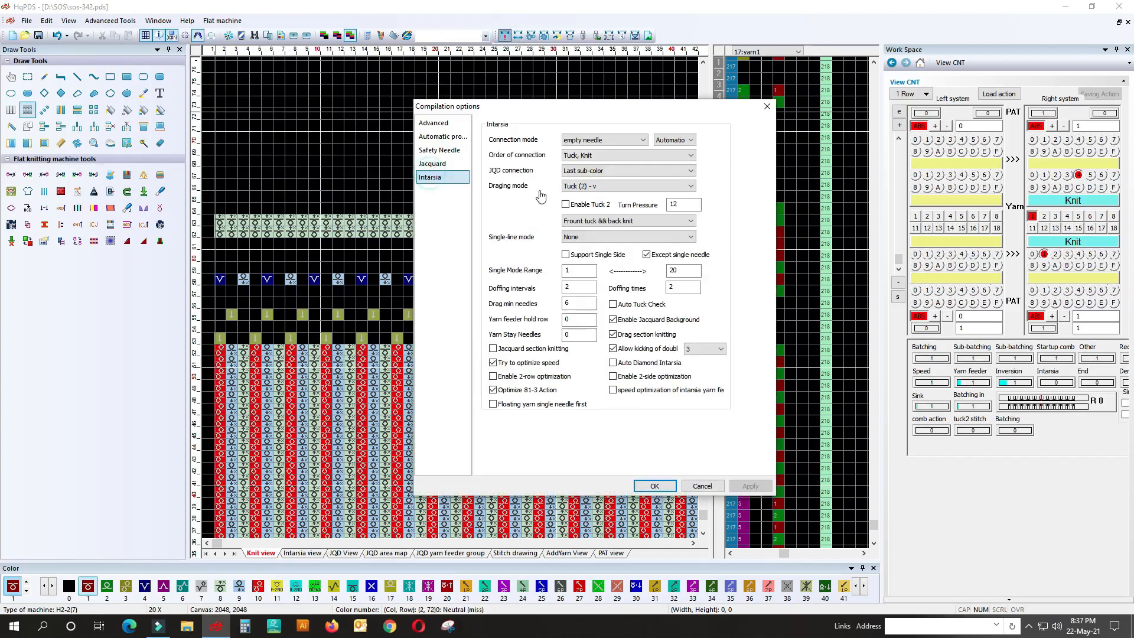
pyautogui.click(580, 186)
pyautogui.click(580, 187)
pyautogui.click(581, 188)
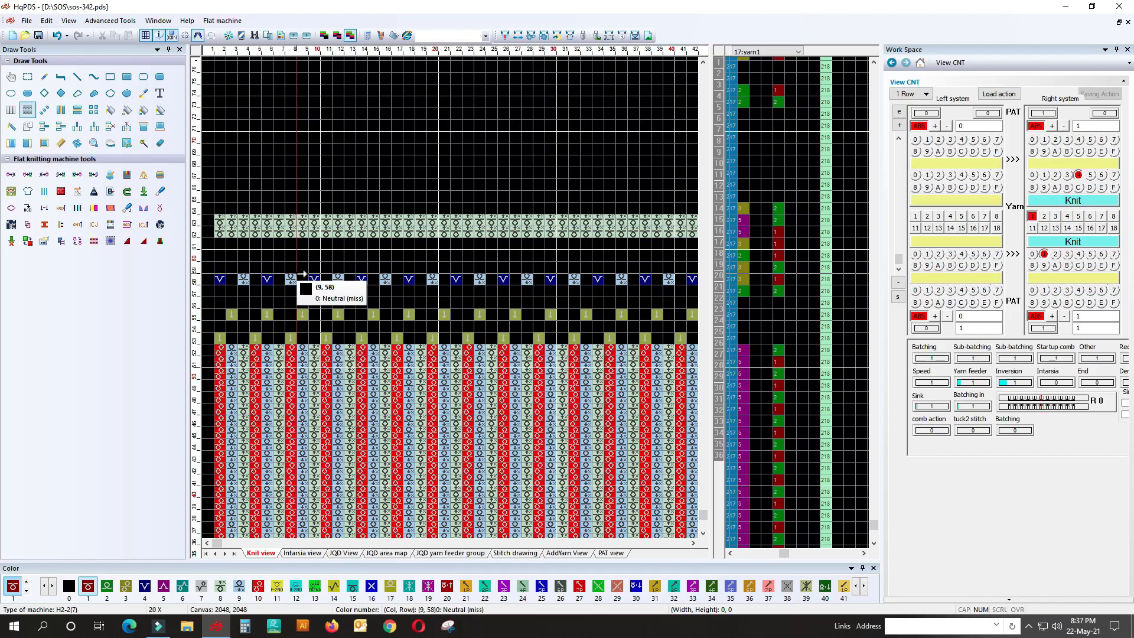
# Undo the compilation, then recompile with Draging mode Tuck (3) - v - and the stitch option beneath Turn Pressure set to Neglect.
pyautogui.moveTo(243, 279); pyautogui.dragTo(349, 279)
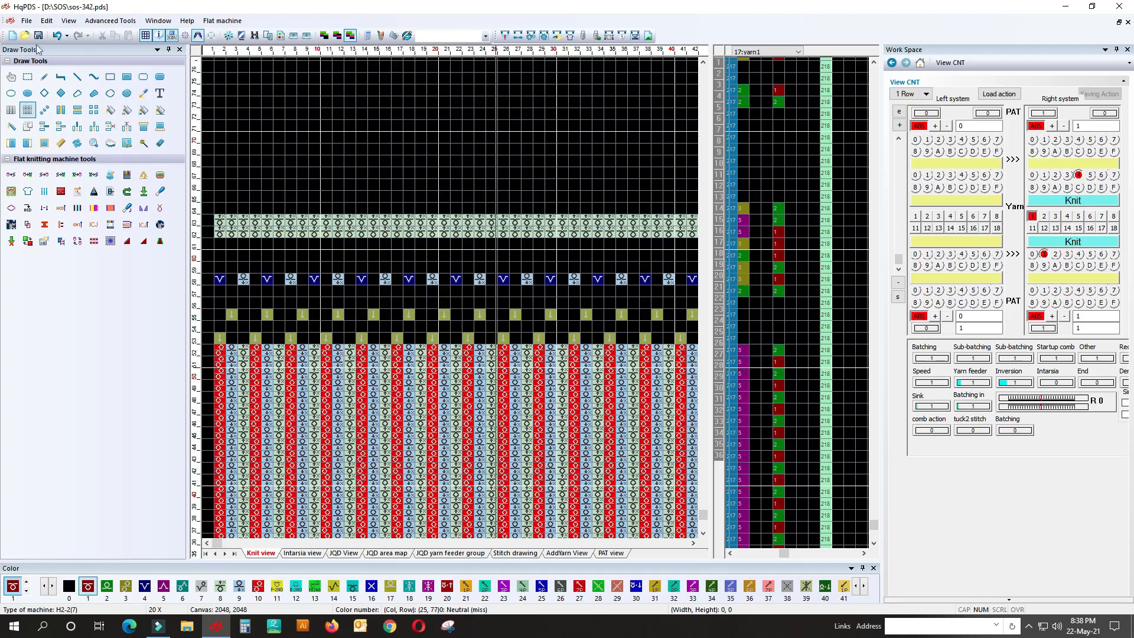
pyautogui.click(57, 37)
pyautogui.click(509, 39)
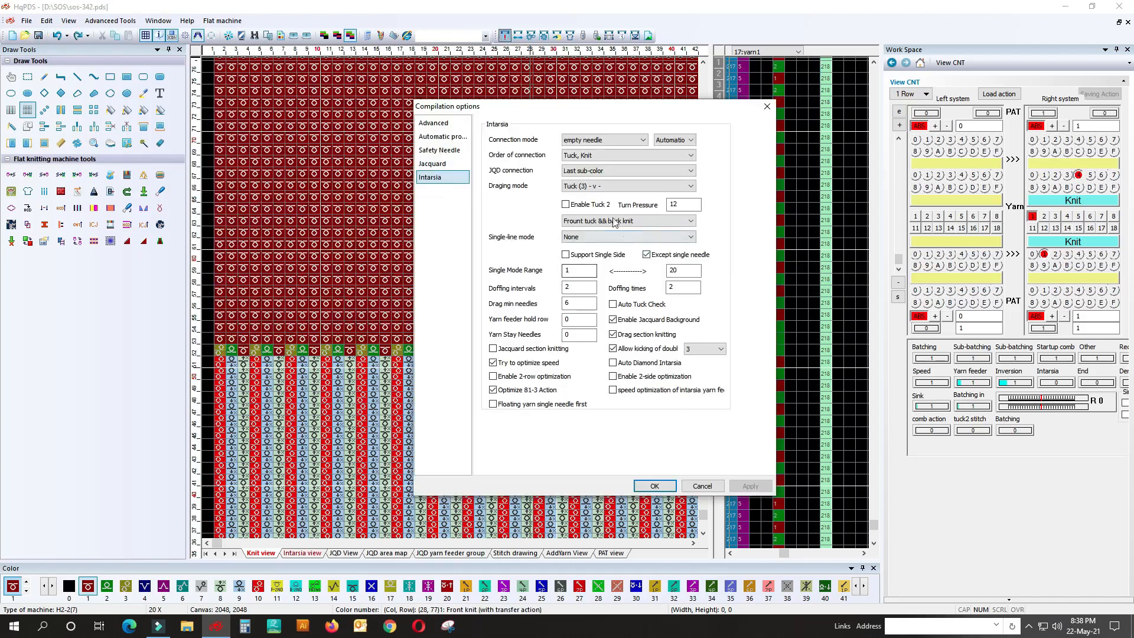
pyautogui.click(568, 203)
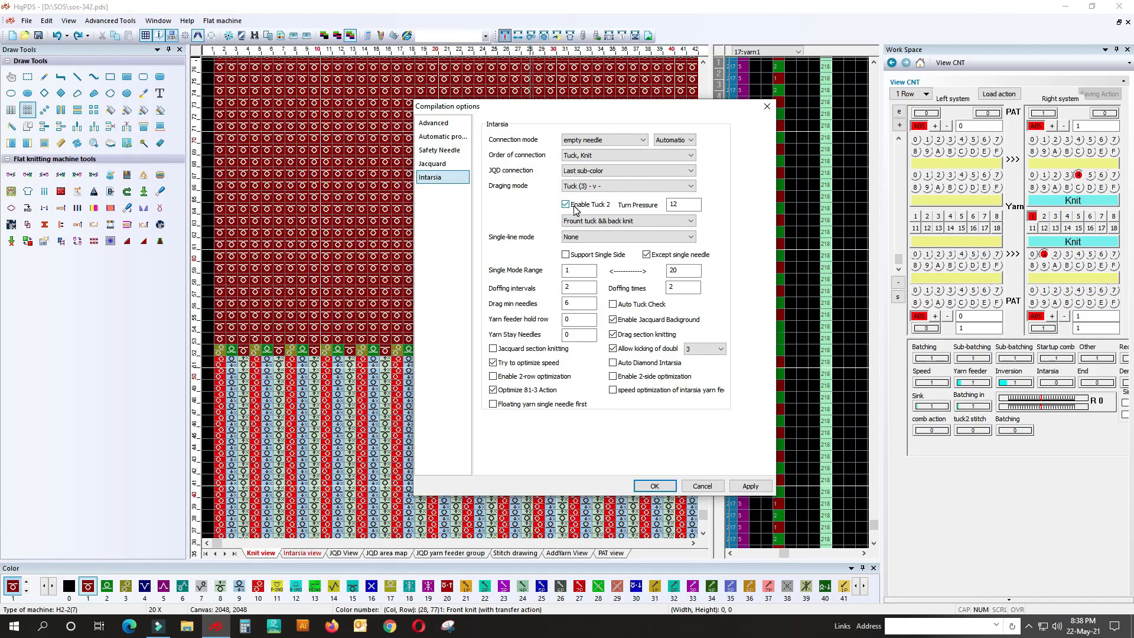
pyautogui.click(575, 209)
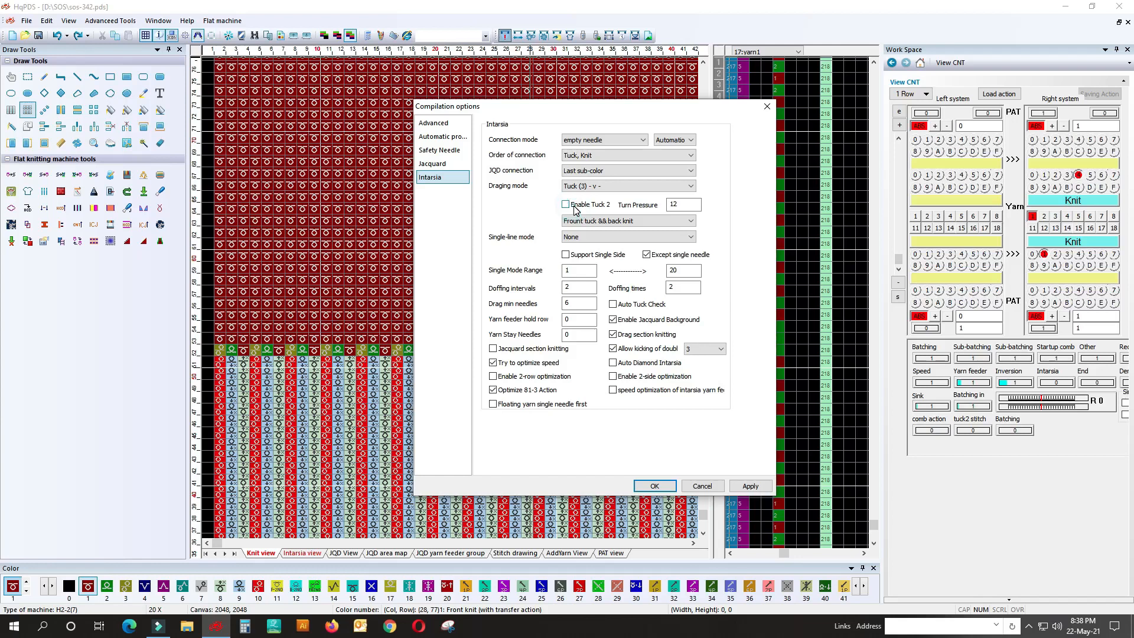
pyautogui.click(618, 223)
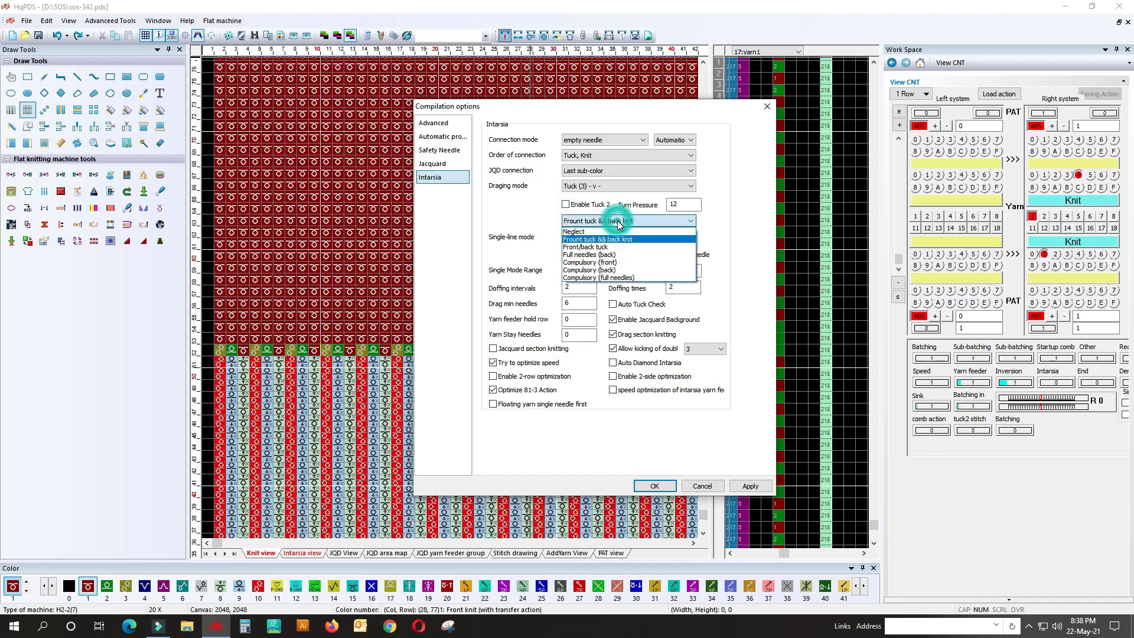
pyautogui.click(588, 236)
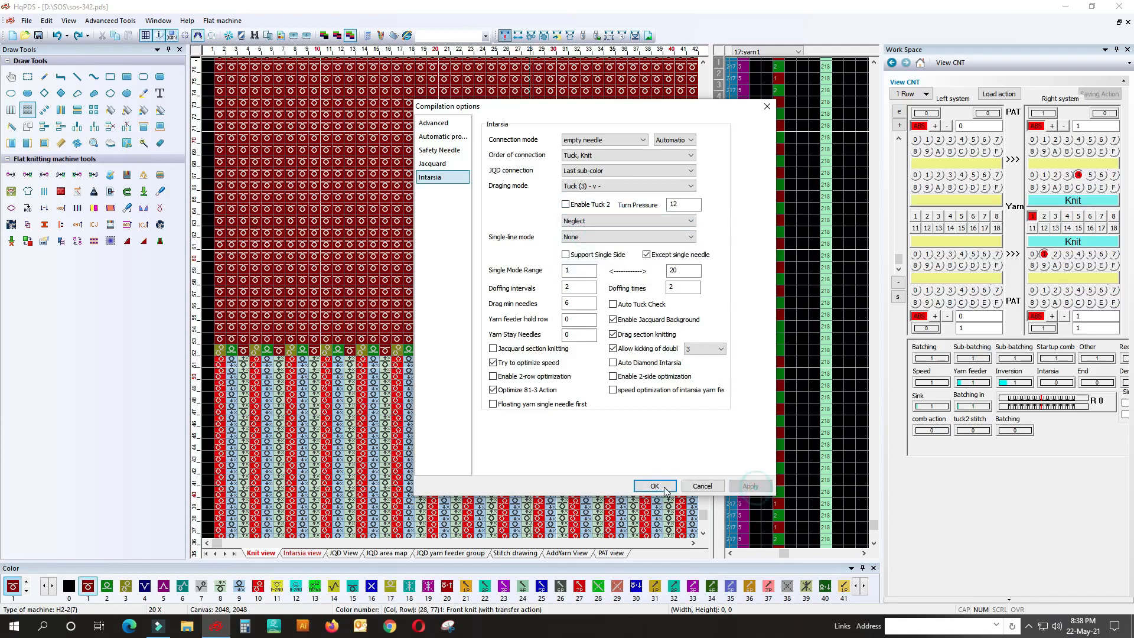
pyautogui.click(650, 485)
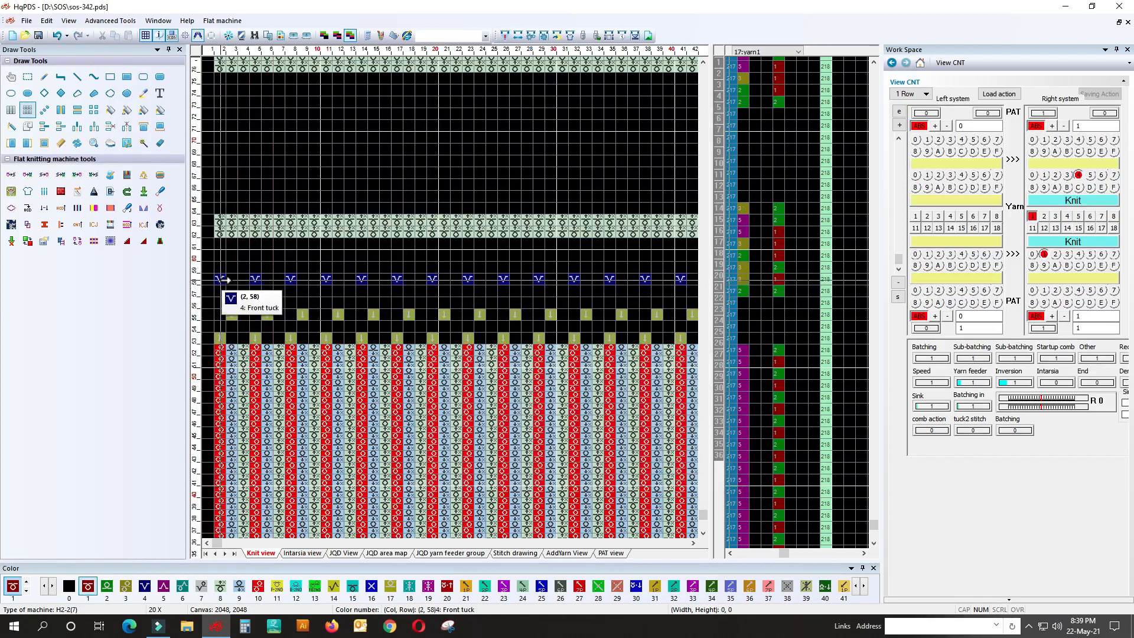
pyautogui.moveTo(386, 291); pyautogui.dragTo(387, 242)
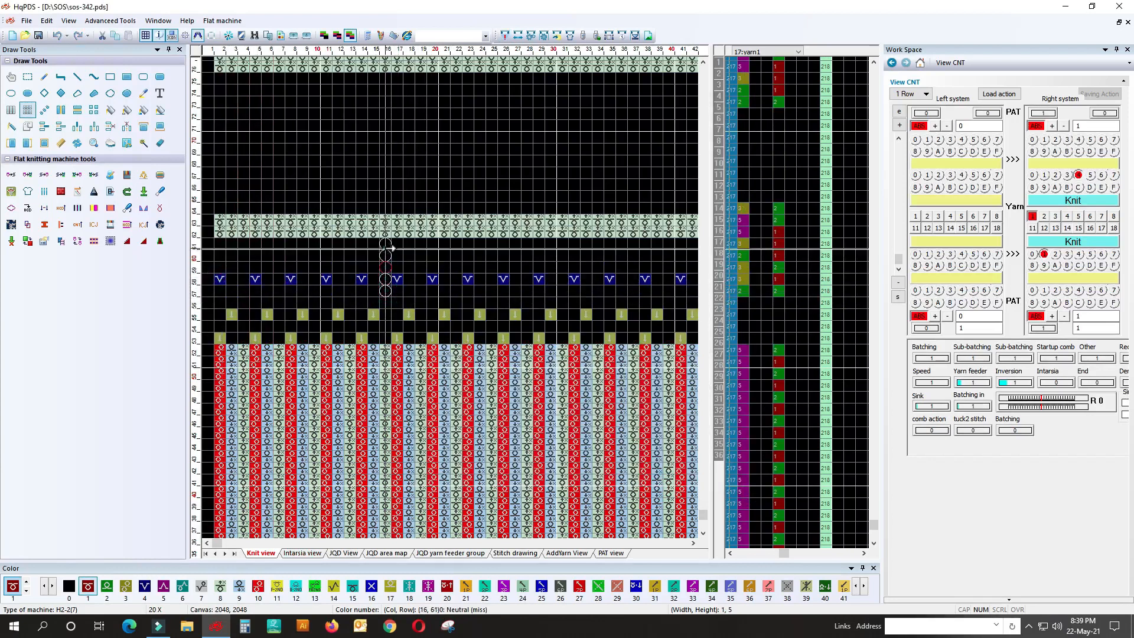
pyautogui.rightClick(389, 306)
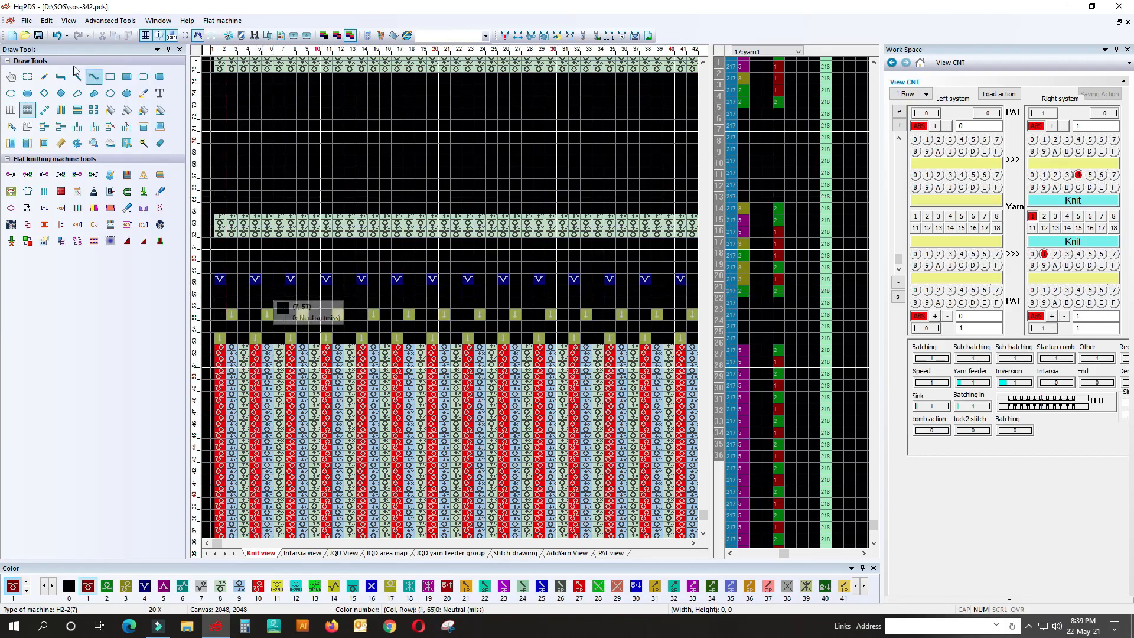
# Undo the compilation and apply Frount tuck && back knit instead of Neglect in the Intarsia compilation options.
pyautogui.click(57, 35)
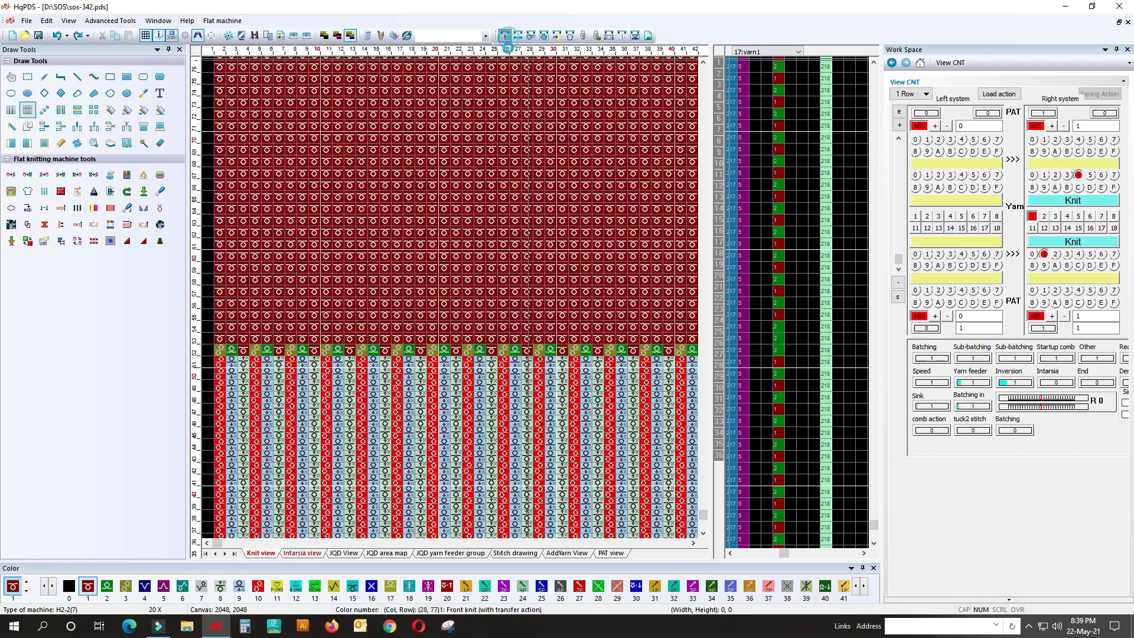
pyautogui.click(505, 38)
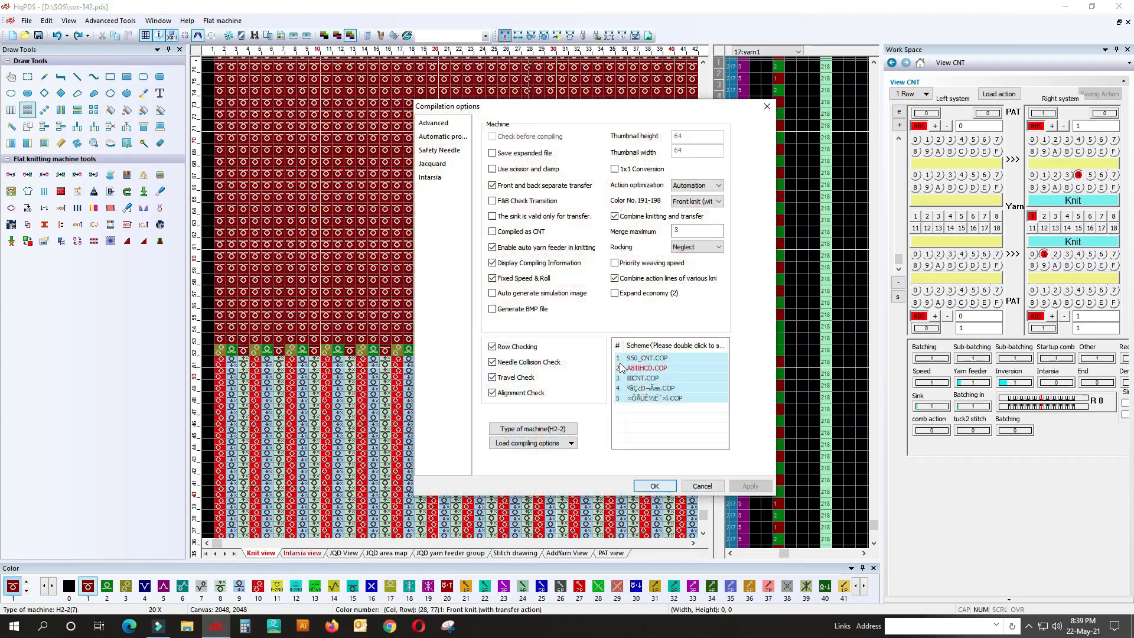
pyautogui.click(430, 177)
pyautogui.click(594, 237)
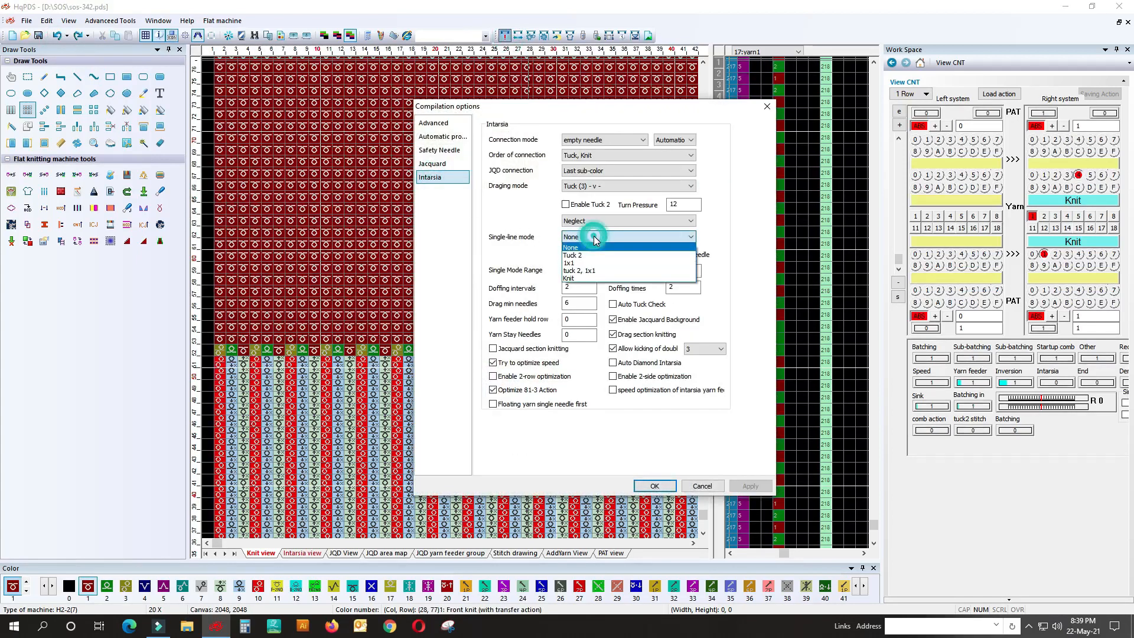
pyautogui.click(588, 222)
pyautogui.click(587, 222)
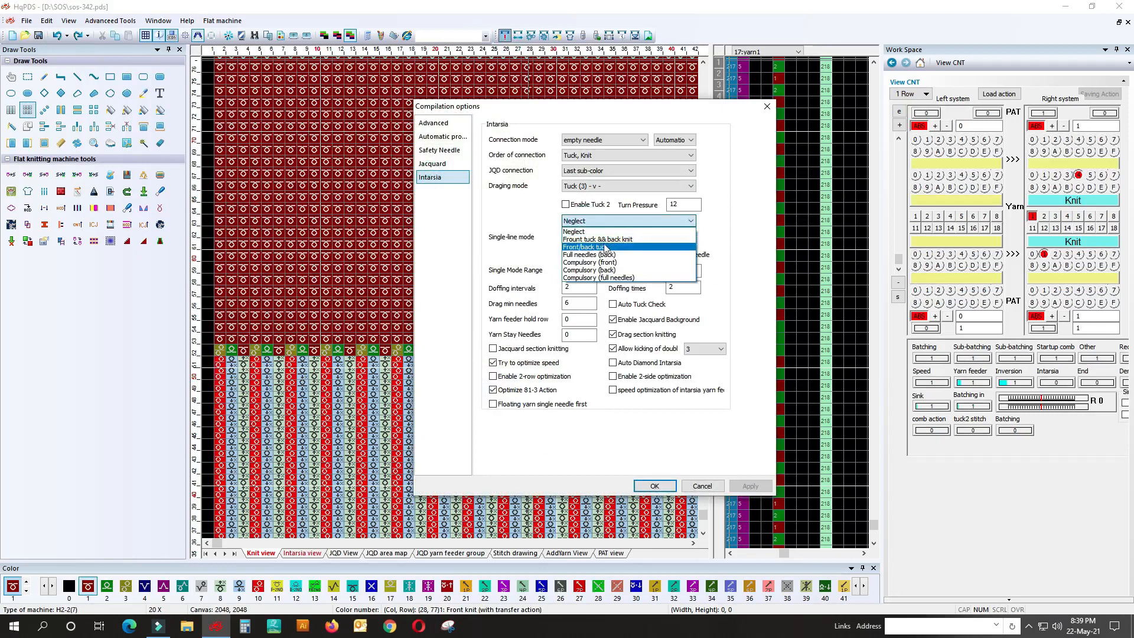
pyautogui.click(588, 240)
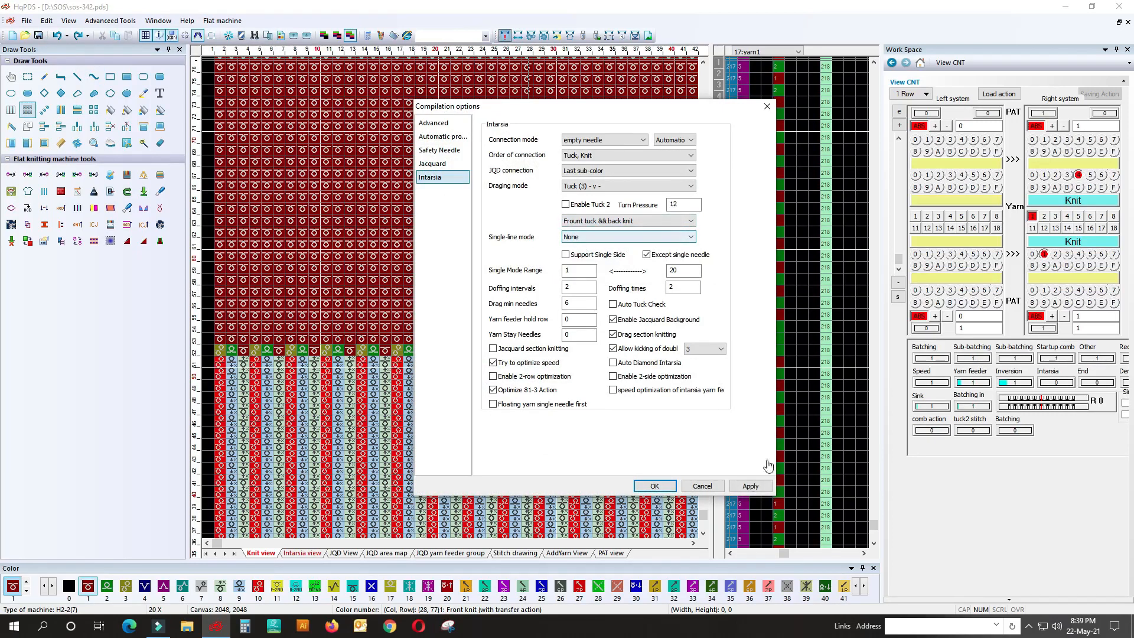
pyautogui.click(750, 485)
# Review the Single-line mode choices and the Doffing intervals setting, then close the compilation options.
pyautogui.click(588, 237)
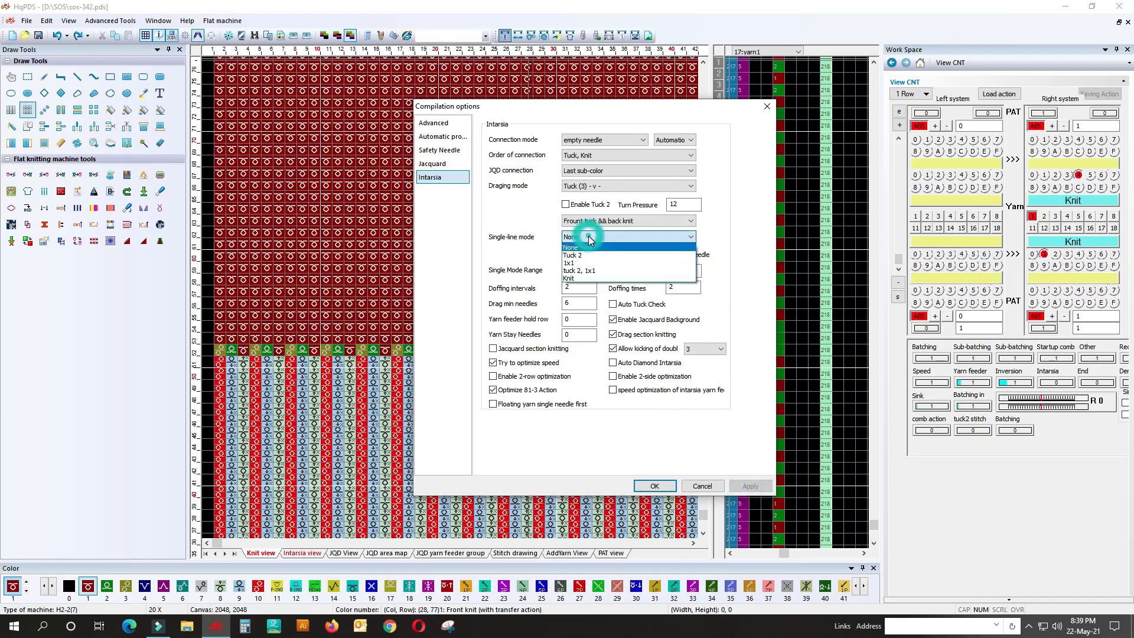
pyautogui.click(588, 236)
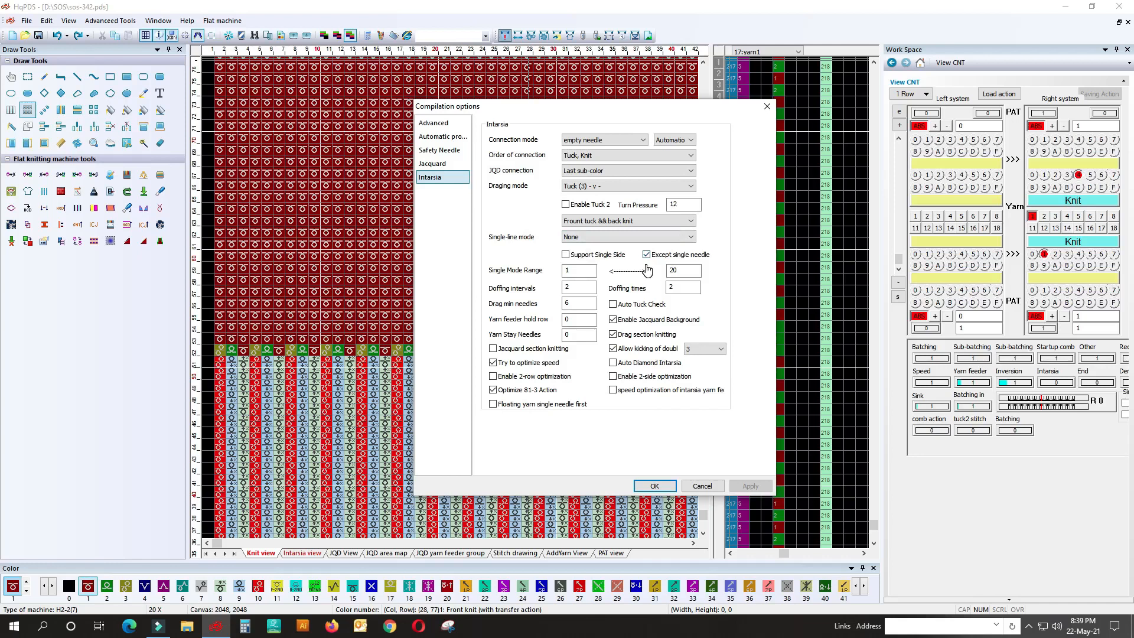
pyautogui.write('1')
pyautogui.doubleClick(565, 288)
pyautogui.click(766, 106)
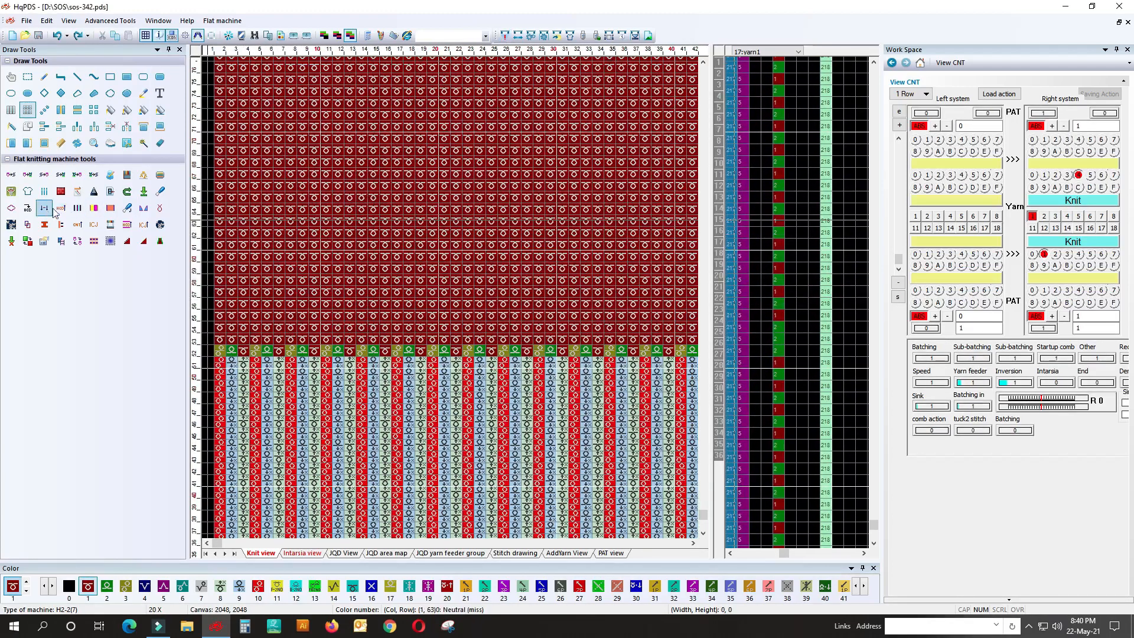
# Compile the pattern, undo it, and recompile with the Intarsia stitch option set to Frount tuck && back knit.
pyautogui.click(60, 208)
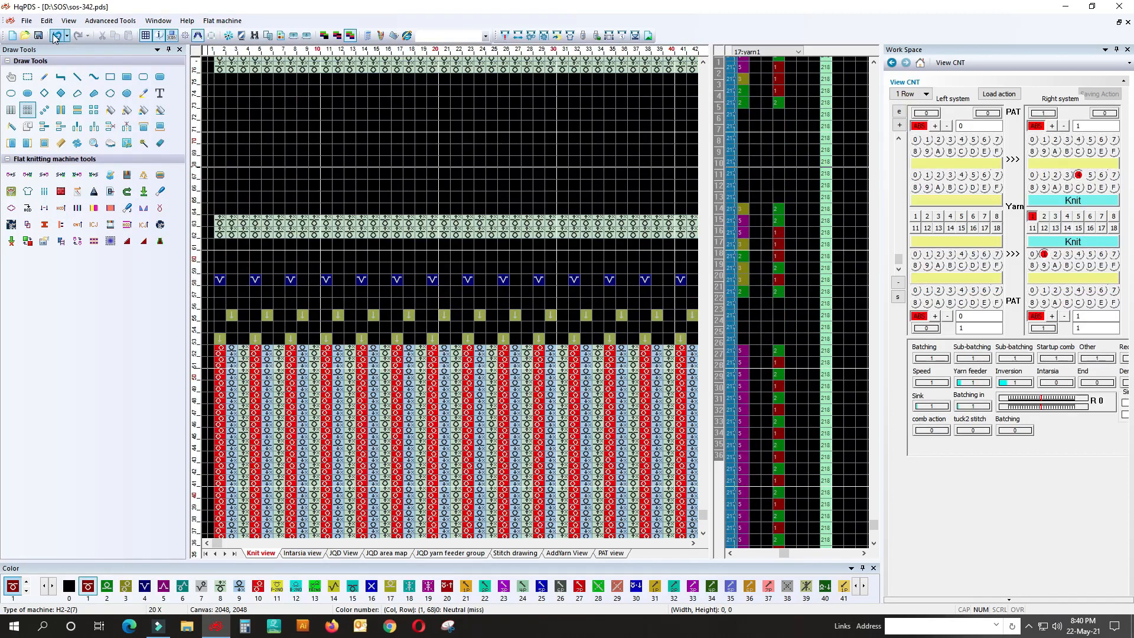
pyautogui.click(555, 36)
pyautogui.click(505, 36)
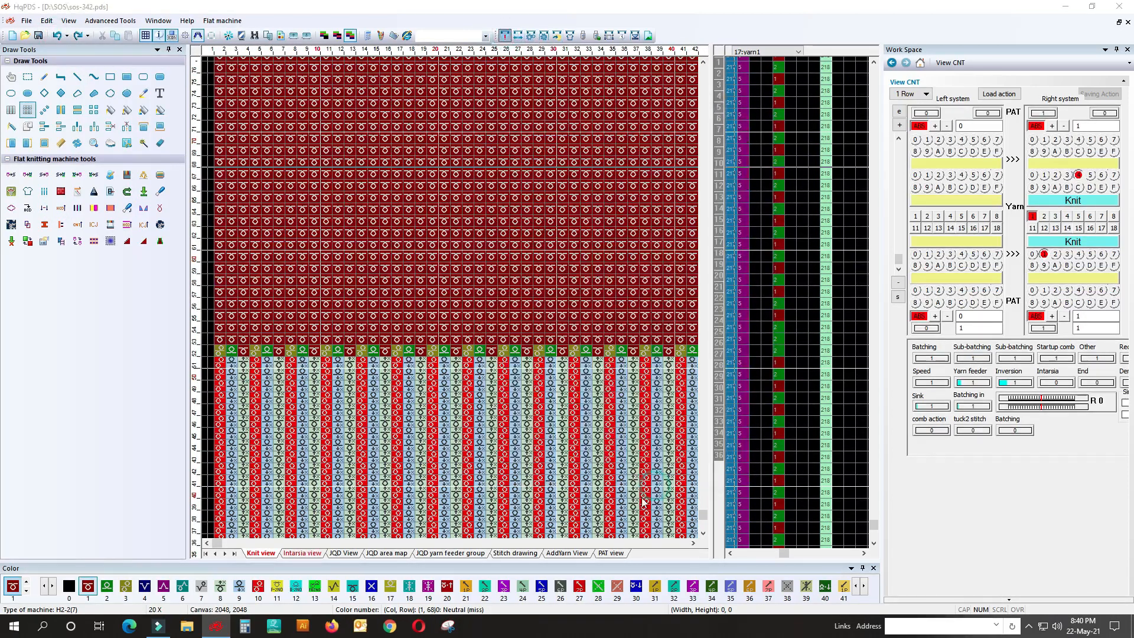
pyautogui.click(760, 206)
pyautogui.click(61, 207)
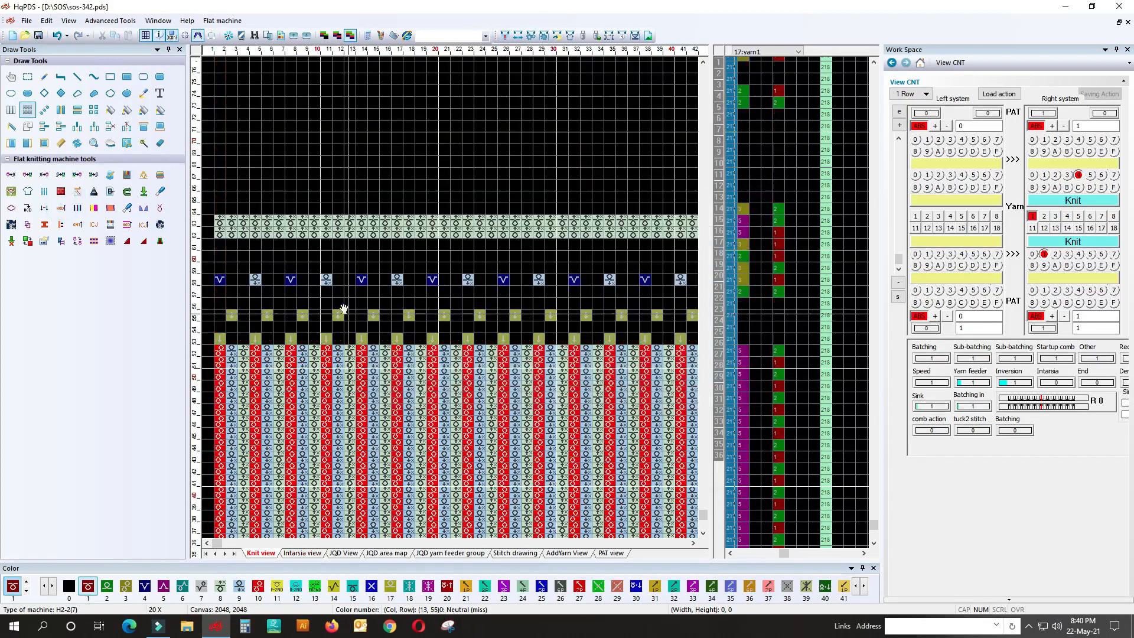
# Examine row 58 of the recompiled pattern, marking the alternating front tuck and knit stitches.
pyautogui.scroll(-1, 260, 327)
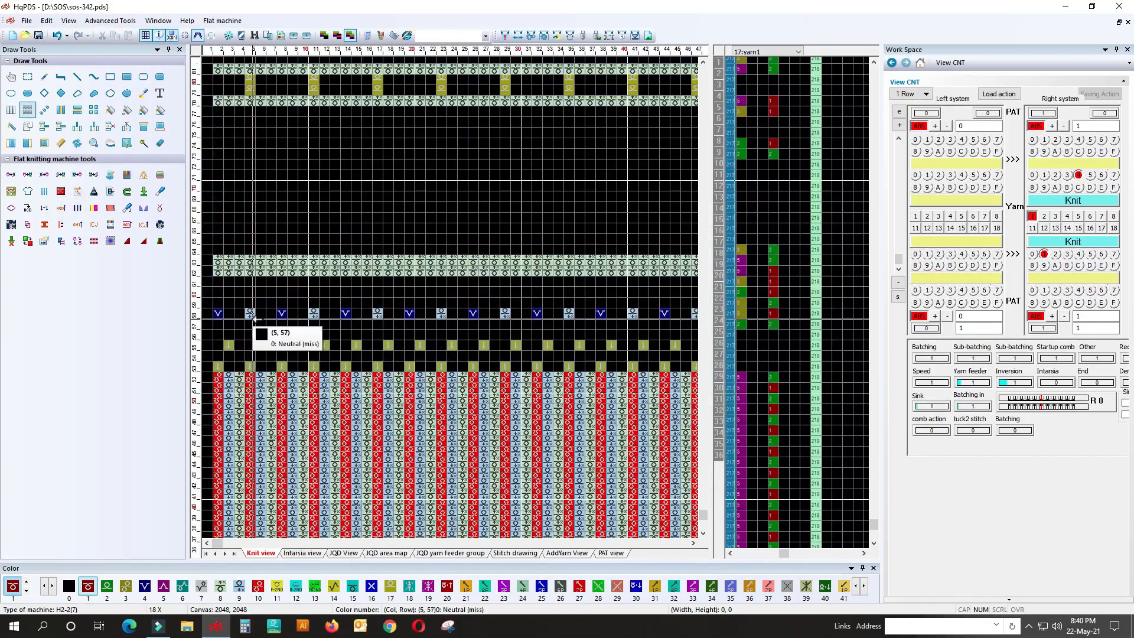
pyautogui.moveTo(250, 314); pyautogui.dragTo(381, 277)
pyautogui.click(217, 313)
pyautogui.moveTo(218, 314); pyautogui.dragTo(216, 261)
pyautogui.click(250, 314)
pyautogui.moveTo(250, 314); pyautogui.dragTo(251, 283)
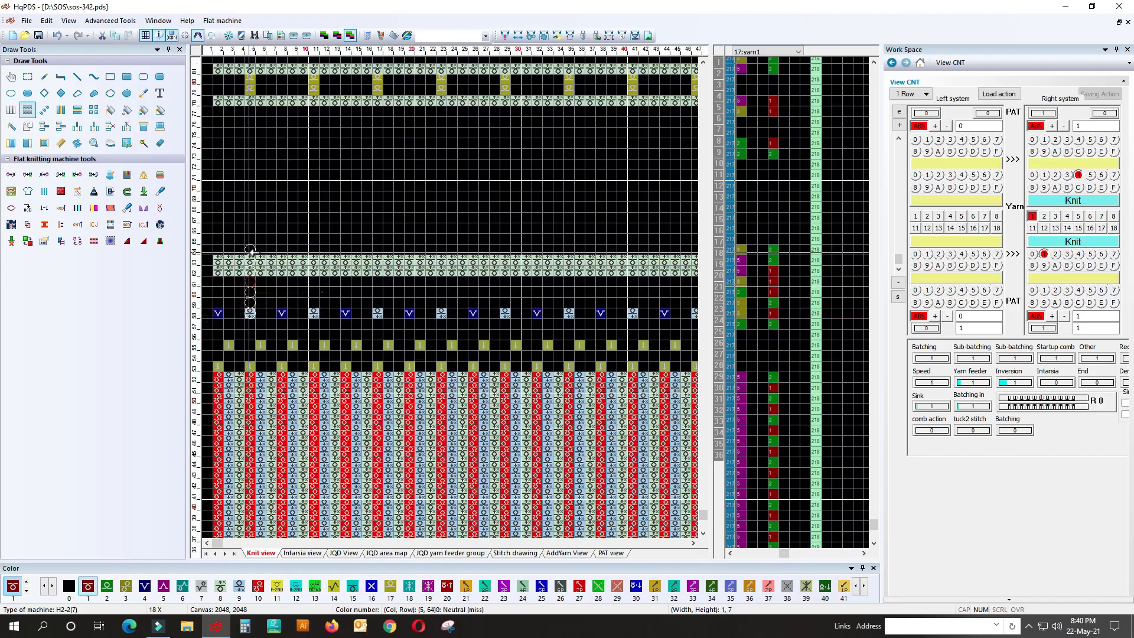
# Look through the compiled rows higher up the pattern to examine where the doffing stitches repeat, and return to row 58.
pyautogui.scroll(-2, 313, 324)
pyautogui.scroll(5, 390, 149)
pyautogui.scroll(10, 389, 149)
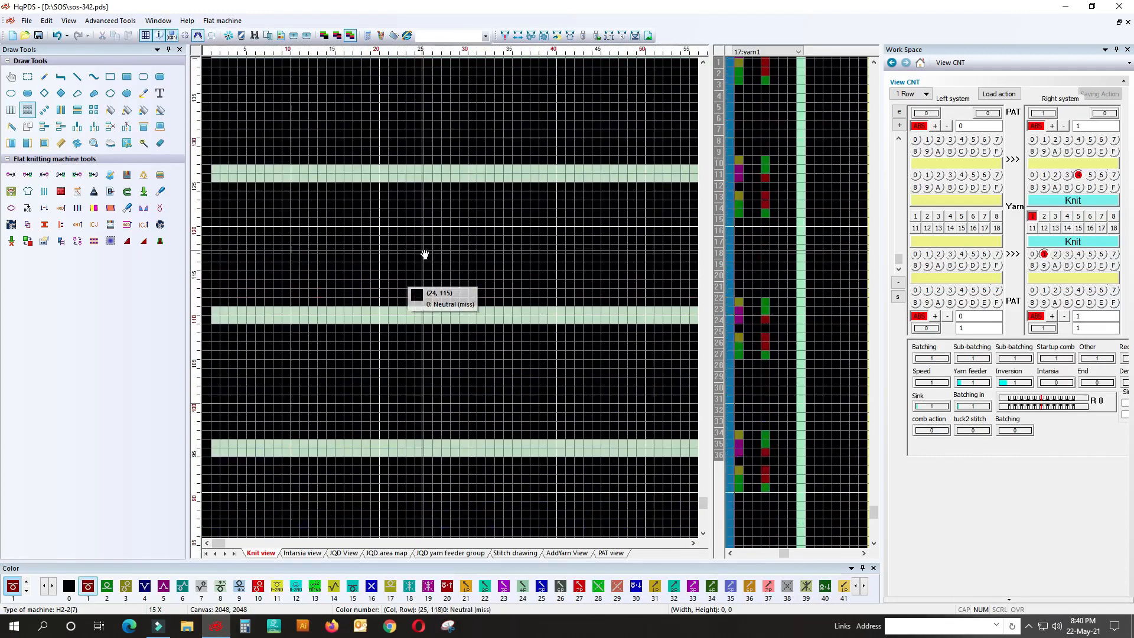
pyautogui.scroll(-1, 418, 301)
pyautogui.scroll(-10, 390, 302)
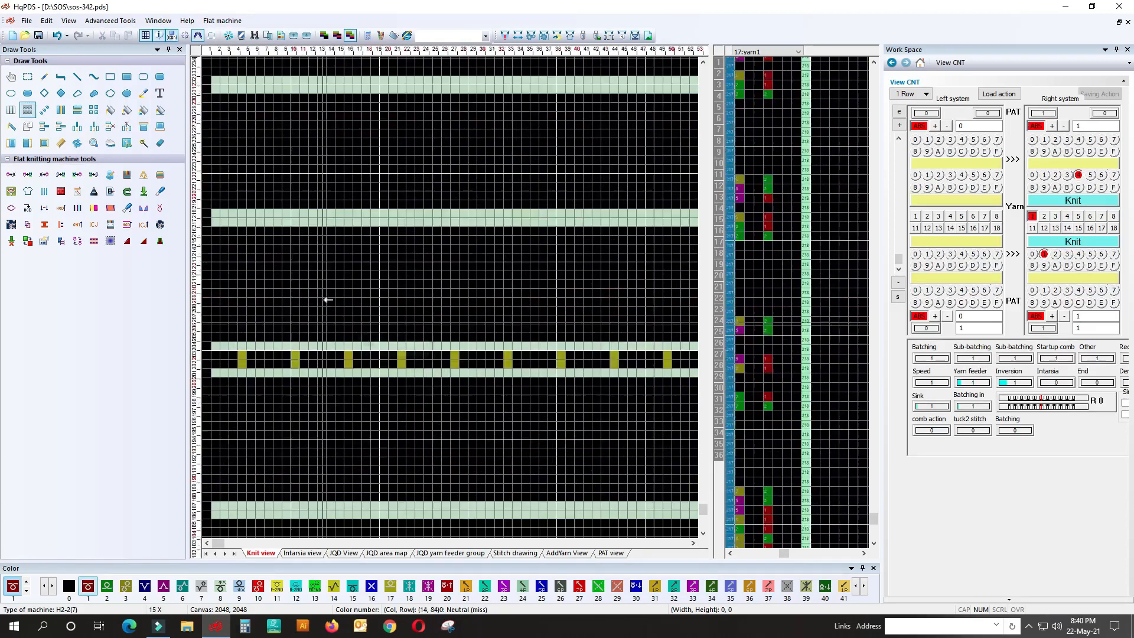
pyautogui.scroll(2, 264, 296)
pyautogui.scroll(-10, 264, 297)
pyautogui.scroll(1, 256, 313)
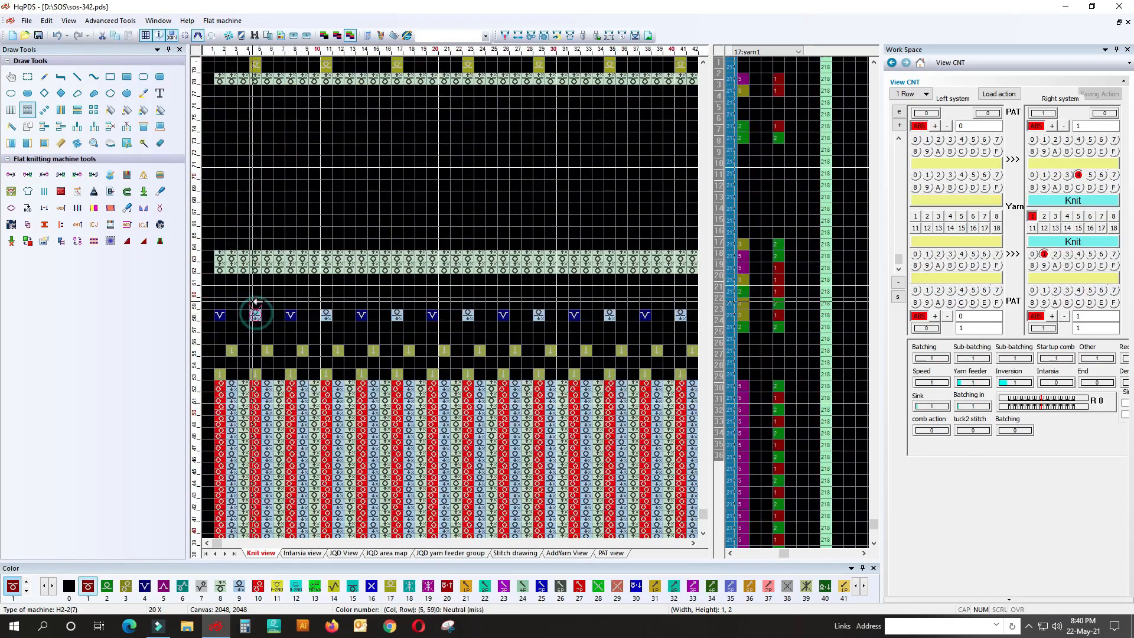
# Trace from the knit stitches in row 58 up to the doffing stitches above and examine the rows between them.
pyautogui.moveTo(257, 313); pyautogui.dragTo(254, 218)
pyautogui.scroll(-1, 254, 219)
pyautogui.moveTo(253, 304); pyautogui.dragTo(302, 154)
pyautogui.scroll(-3, 316, 189)
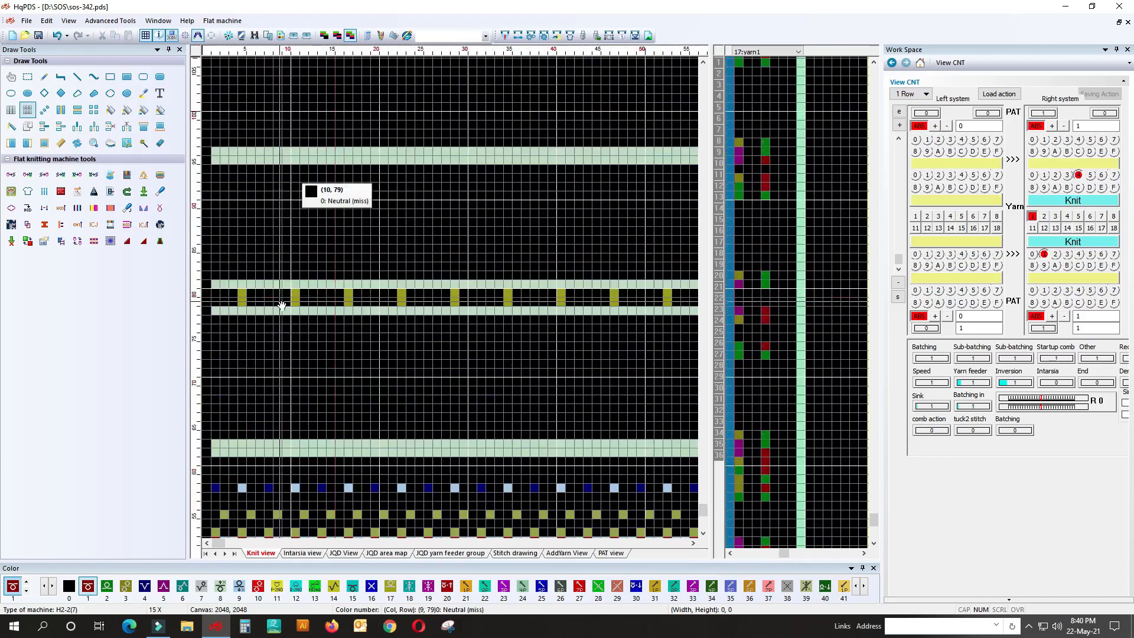
pyautogui.scroll(1, 280, 343)
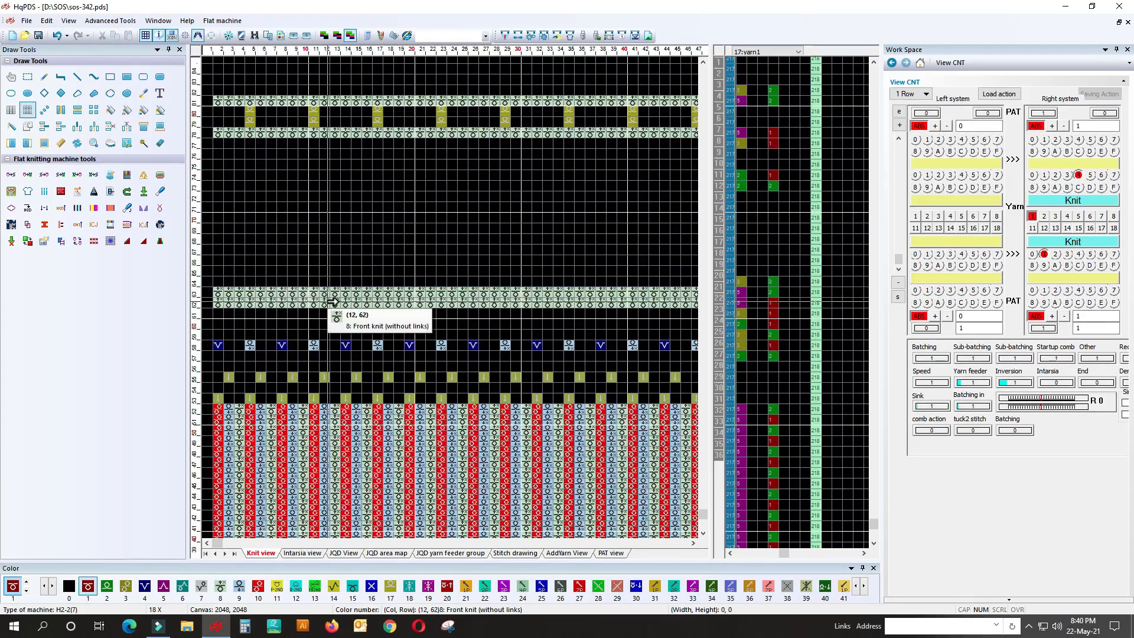
pyautogui.scroll(-1, 332, 301)
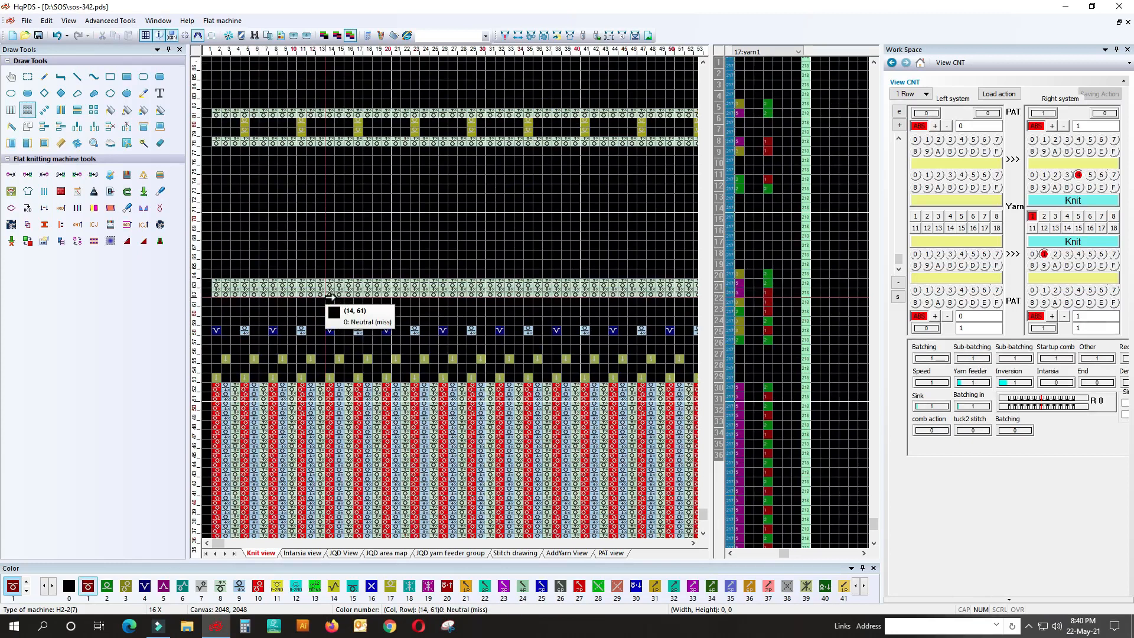
pyautogui.scroll(-2, 332, 297)
pyautogui.scroll(1, 455, 311)
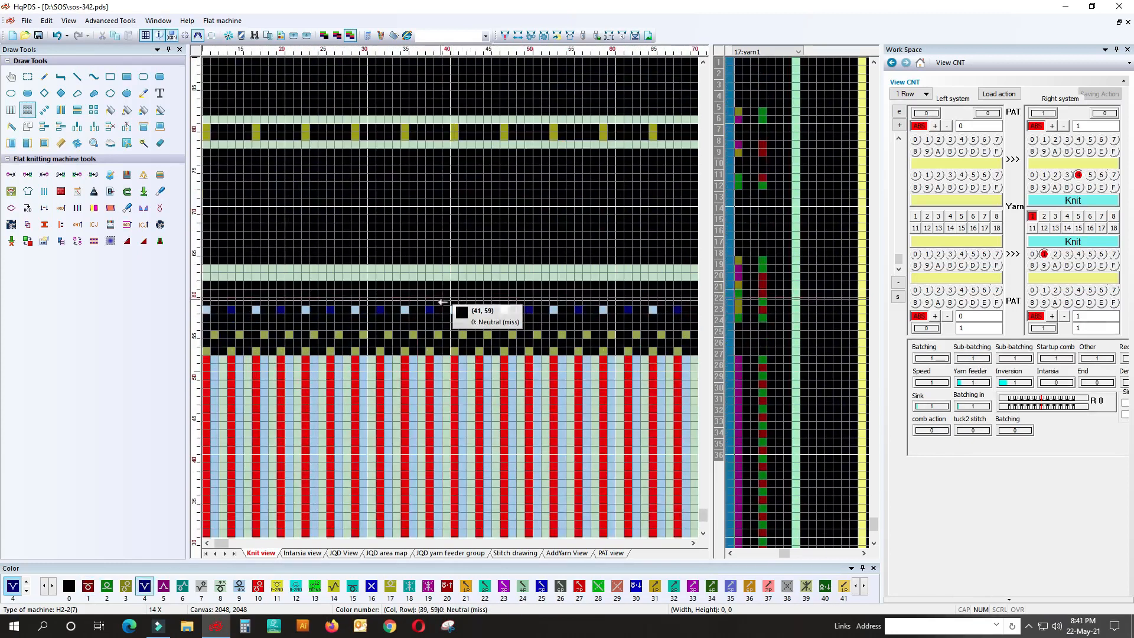
pyautogui.scroll(-1, 380, 314)
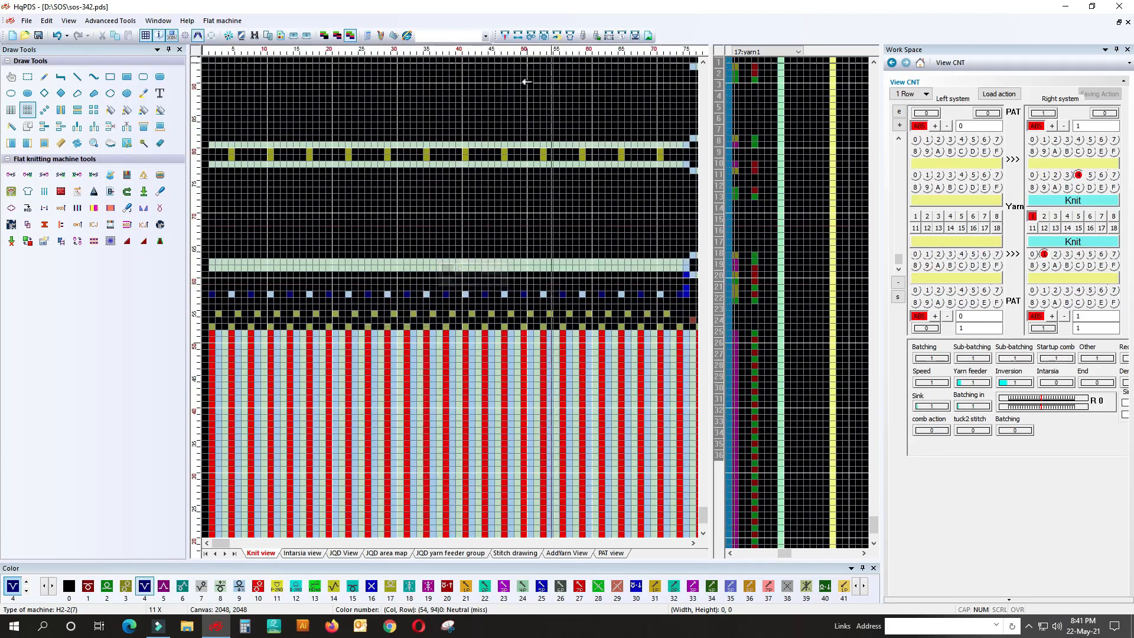
# Undo the compilation, then recompile the pattern with the Intarsia Doffing intervals set to 4.
pyautogui.click(58, 37)
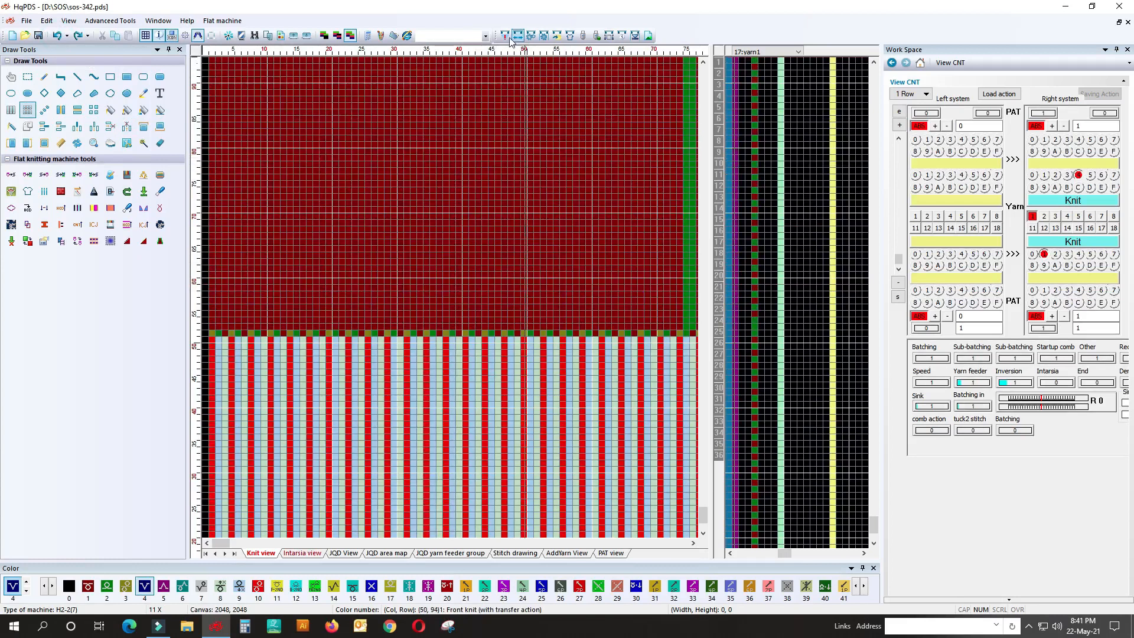
pyautogui.click(505, 35)
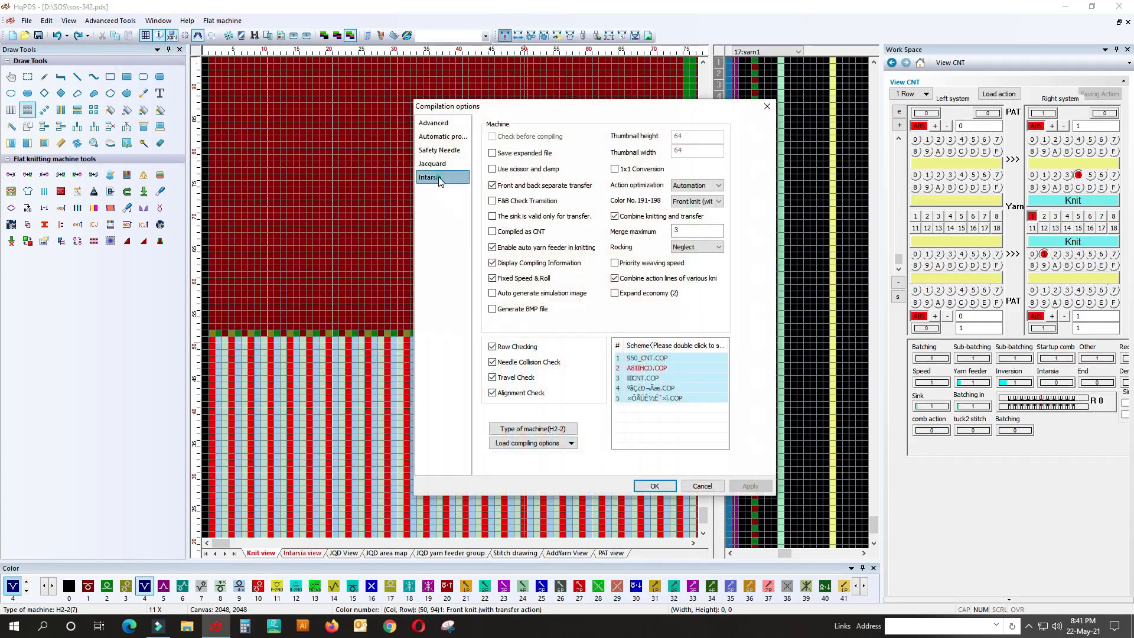
pyautogui.click(437, 177)
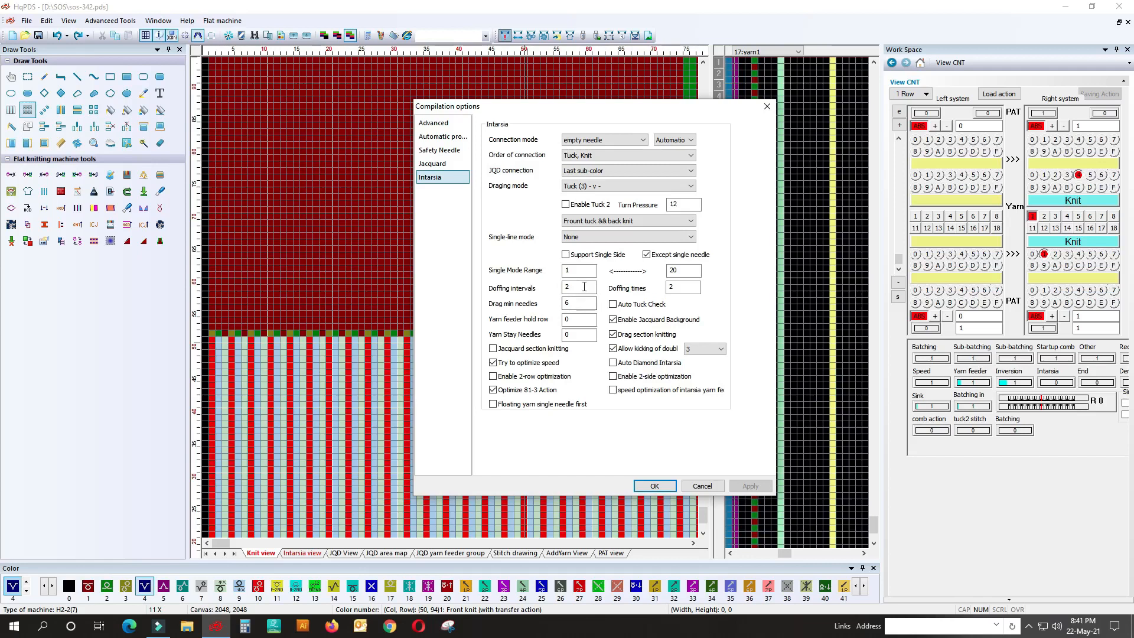
pyautogui.moveTo(584, 286); pyautogui.dragTo(565, 288)
pyautogui.write('4')
pyautogui.click(739, 484)
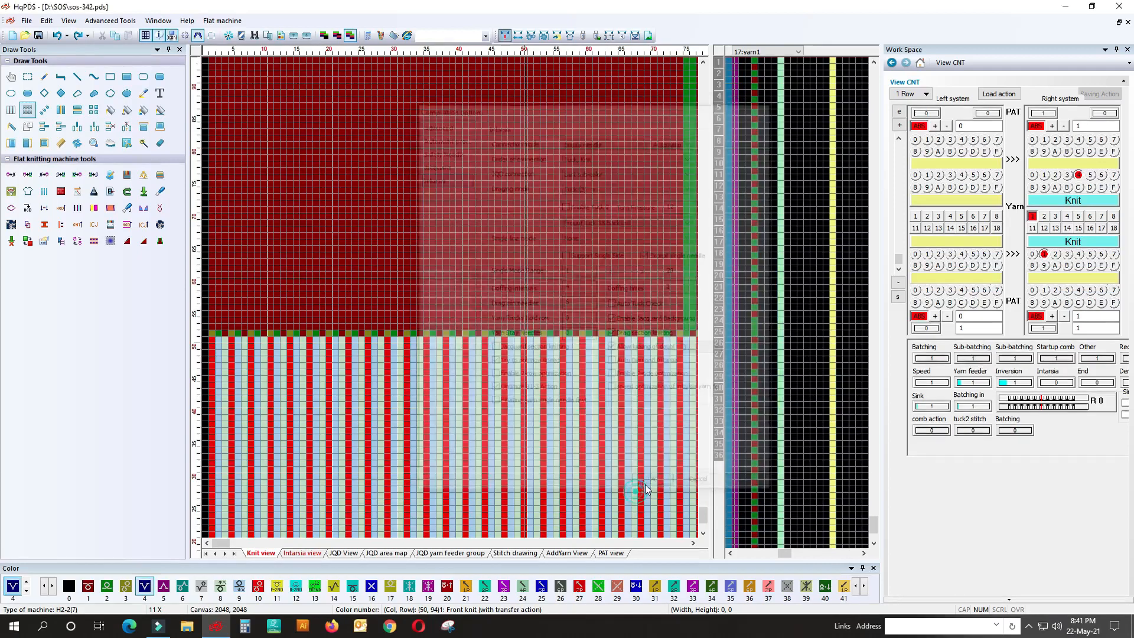
pyautogui.click(766, 206)
pyautogui.click(63, 210)
pyautogui.scroll(-3, 332, 245)
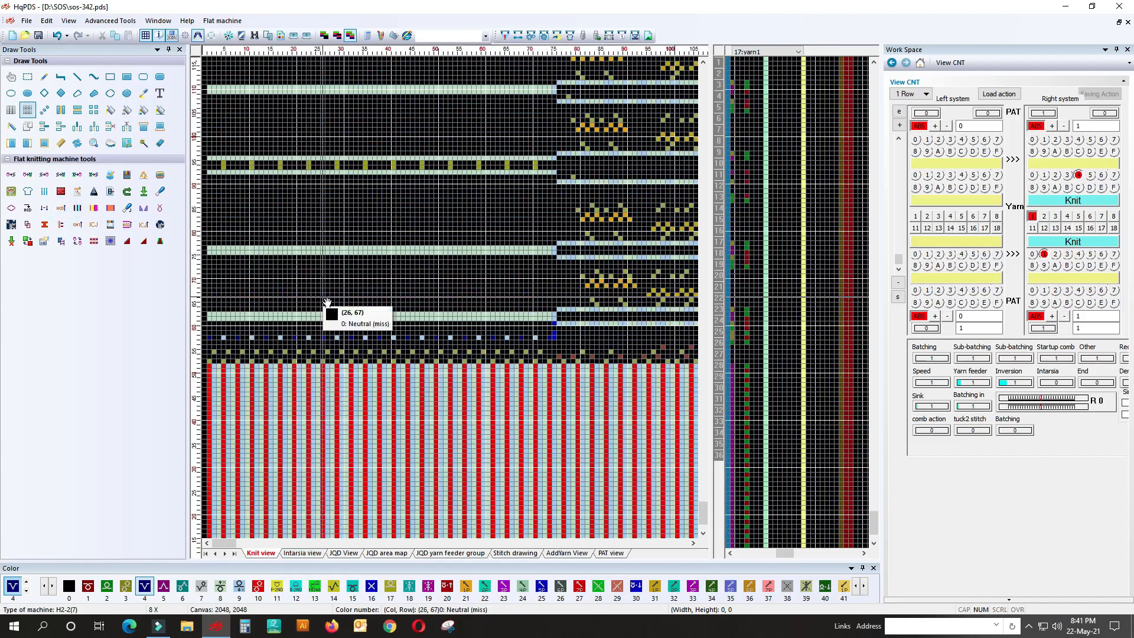
# Recompile the pattern with Intarsia Doffing intervals set to 2 and Drag min needles set to 6, and highlight the yarn feeder lead warning.
pyautogui.scroll(1, 345, 302)
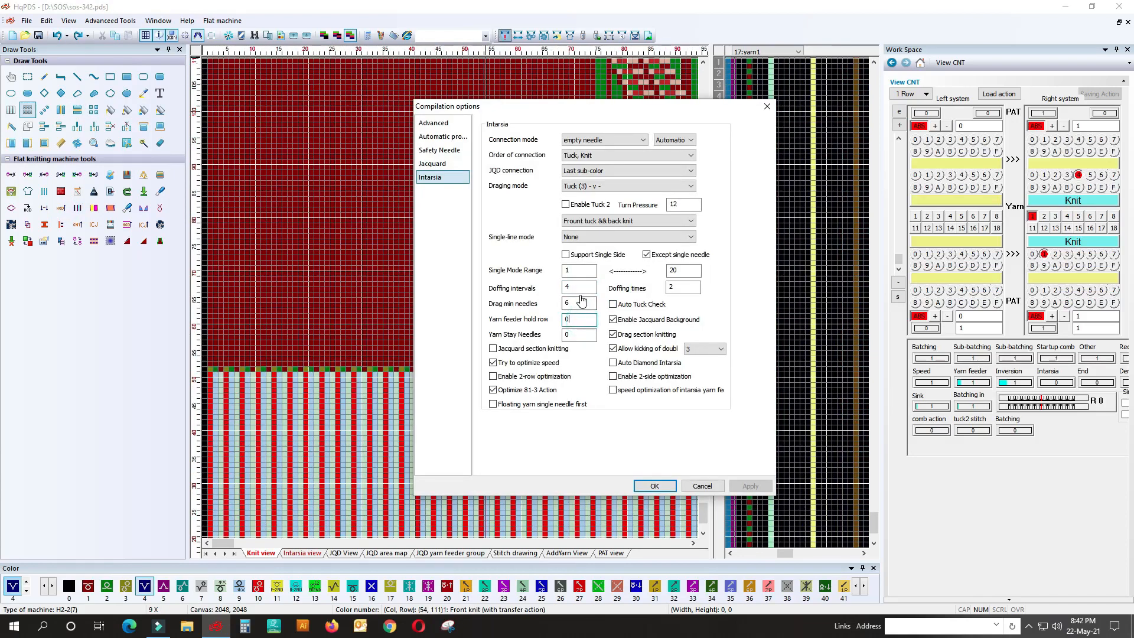
pyautogui.moveTo(581, 286); pyautogui.dragTo(560, 282)
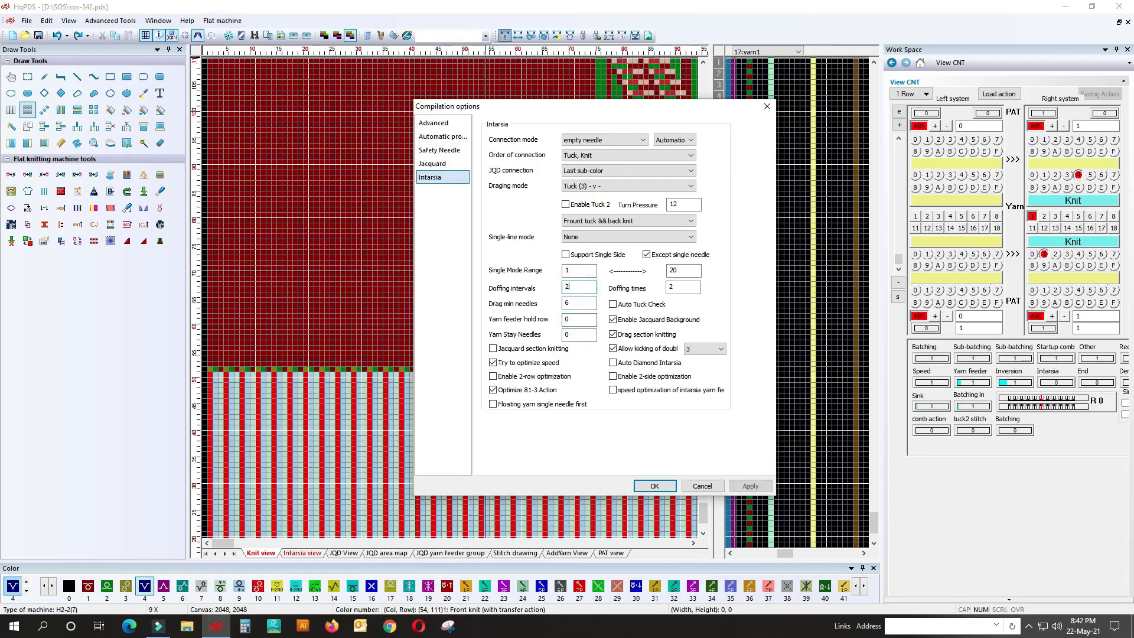
pyautogui.write('2')
pyautogui.click(750, 485)
pyautogui.write('6')
pyautogui.press('Tab')
pyautogui.click(655, 486)
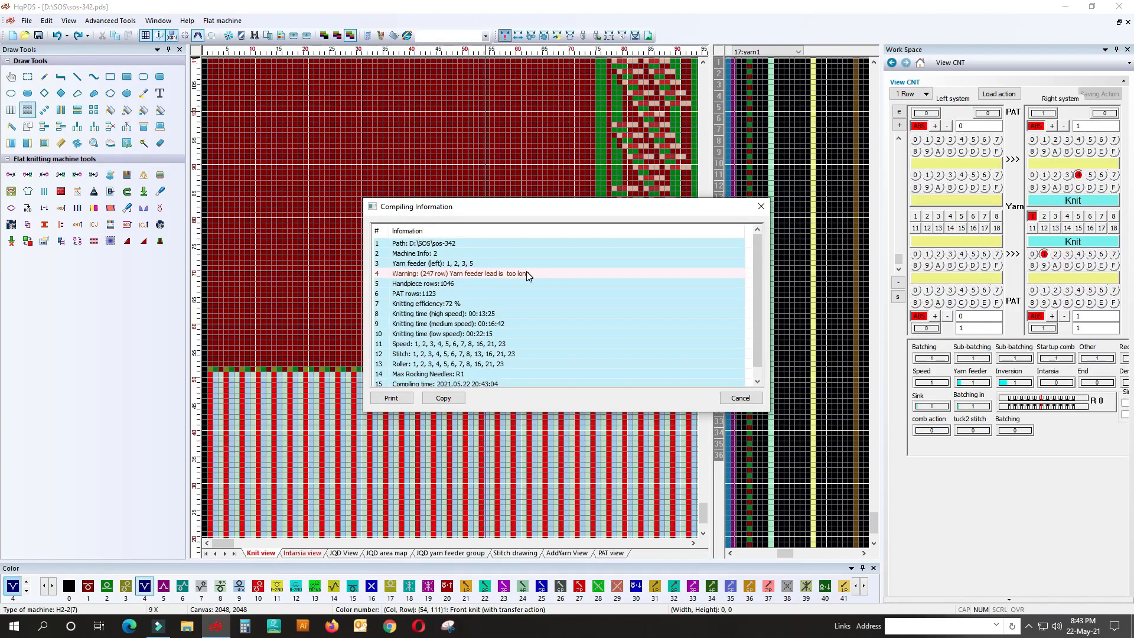
pyautogui.click(519, 274)
pyautogui.click(760, 206)
# Turn on Enable 2-side optimization in the Intarsia compilation options and compile the pattern.
pyautogui.click(504, 36)
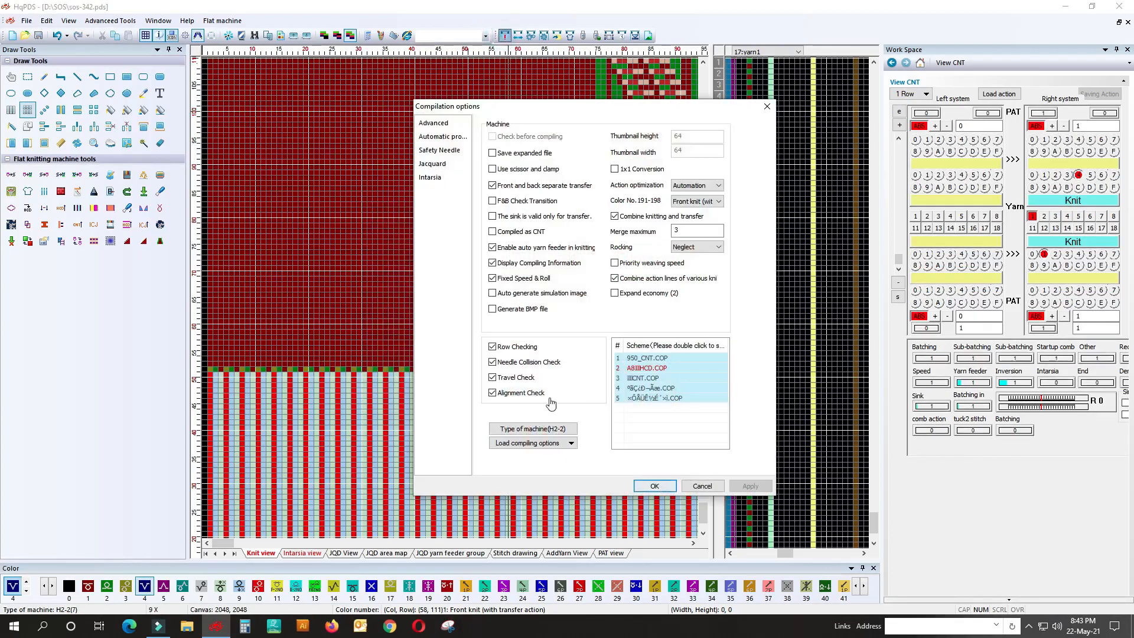
pyautogui.click(431, 177)
pyautogui.click(629, 376)
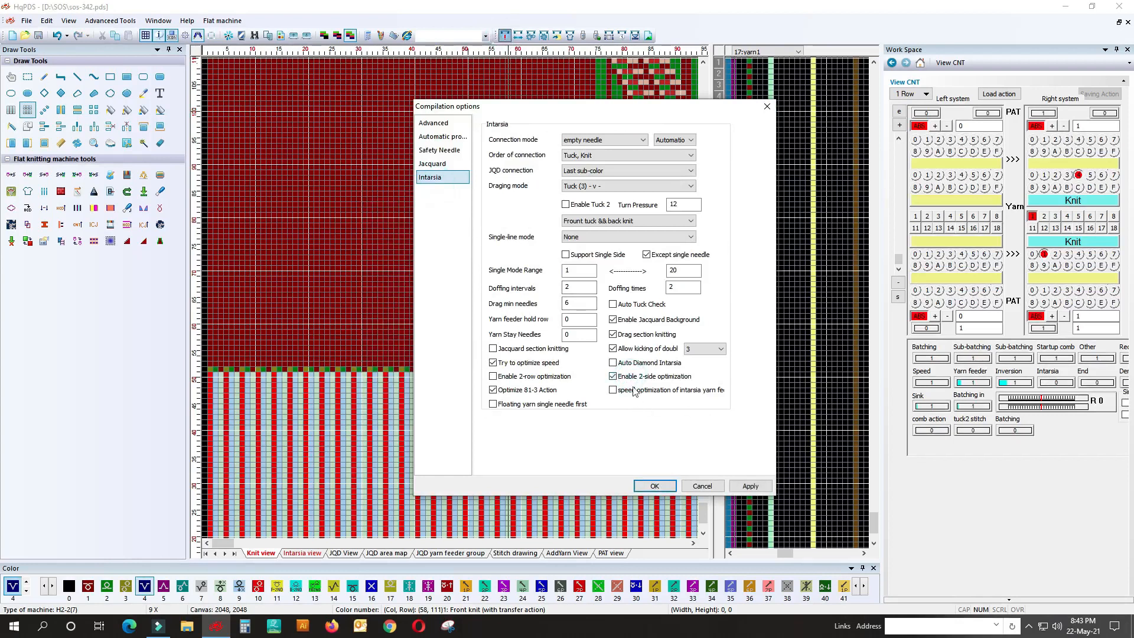
pyautogui.click(747, 485)
pyautogui.click(654, 485)
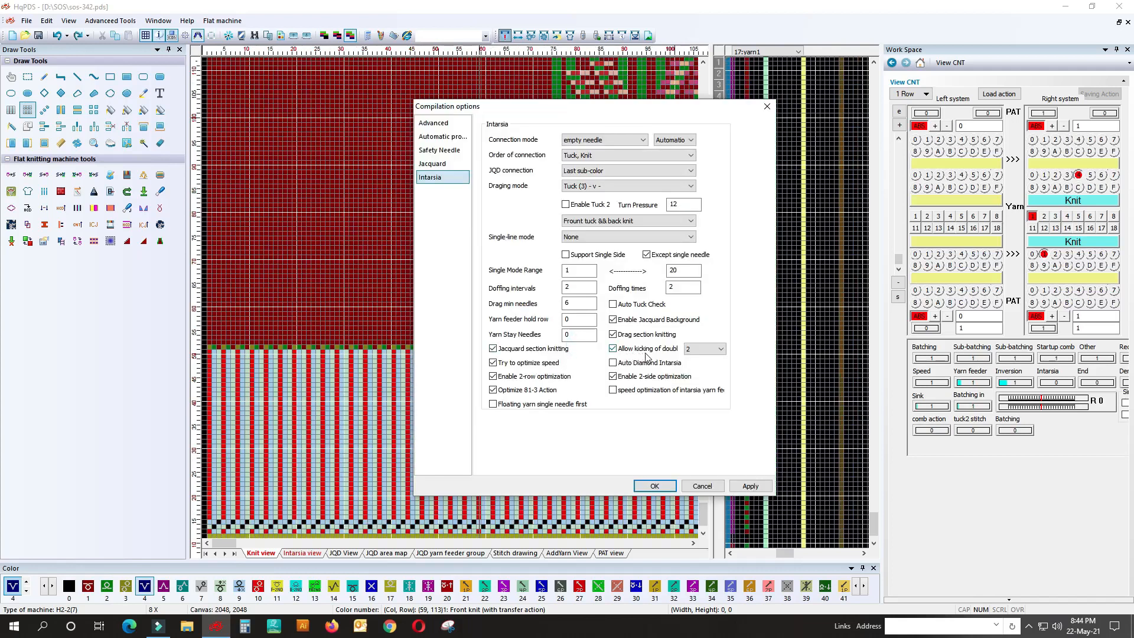
# Keep Allow kicking of double enabled with its value set to 2, compile the pattern and dismiss the compiling information.
pyautogui.click(622, 348)
pyautogui.click(630, 348)
pyautogui.click(708, 351)
pyautogui.click(693, 366)
pyautogui.click(750, 486)
pyautogui.click(655, 485)
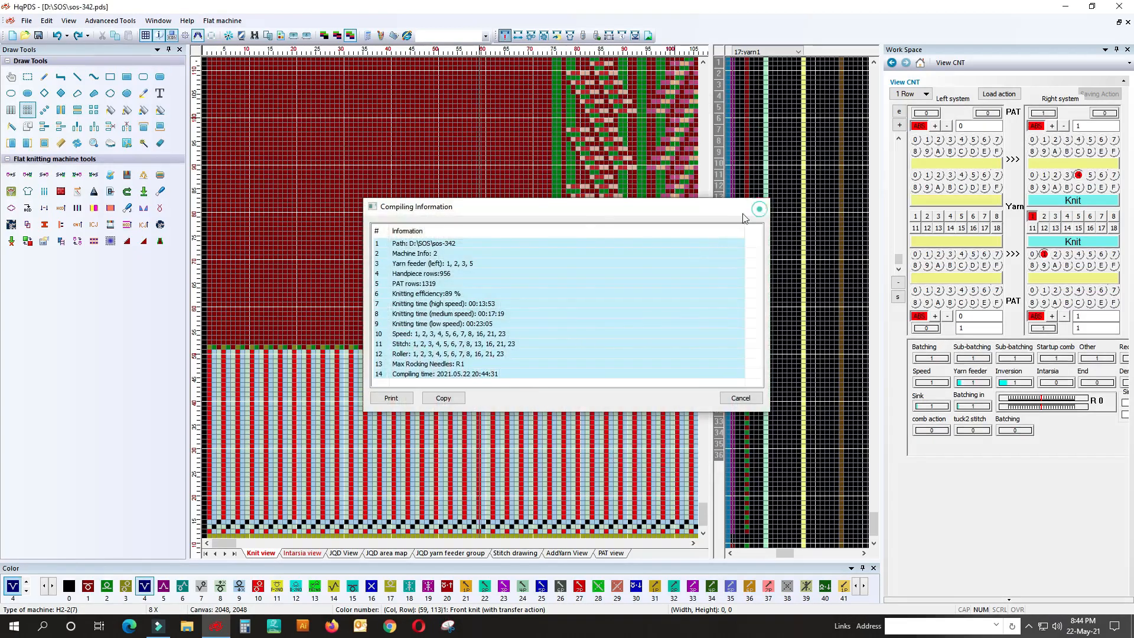
pyautogui.click(761, 206)
# Open the Intarsia compilation options again for the pattern.
pyautogui.click(504, 36)
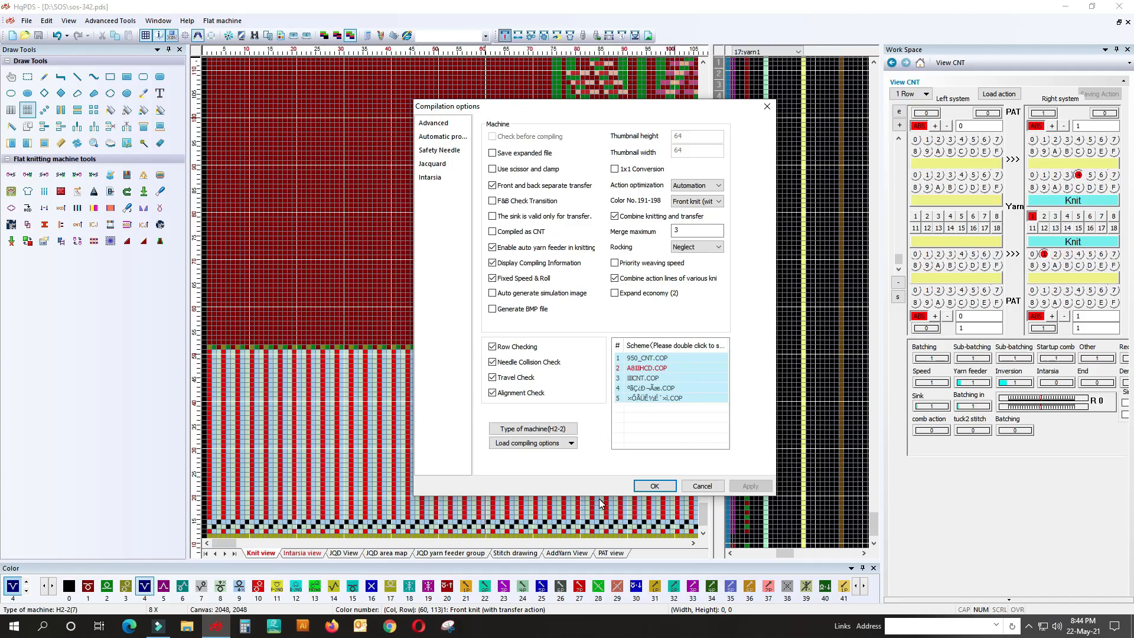
pyautogui.click(437, 177)
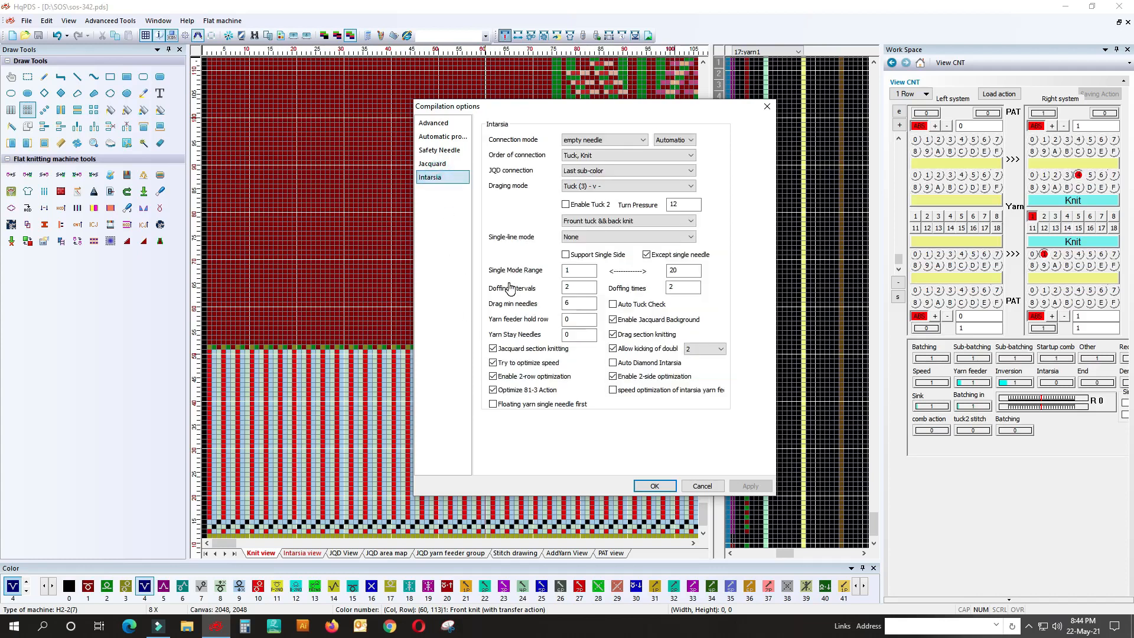